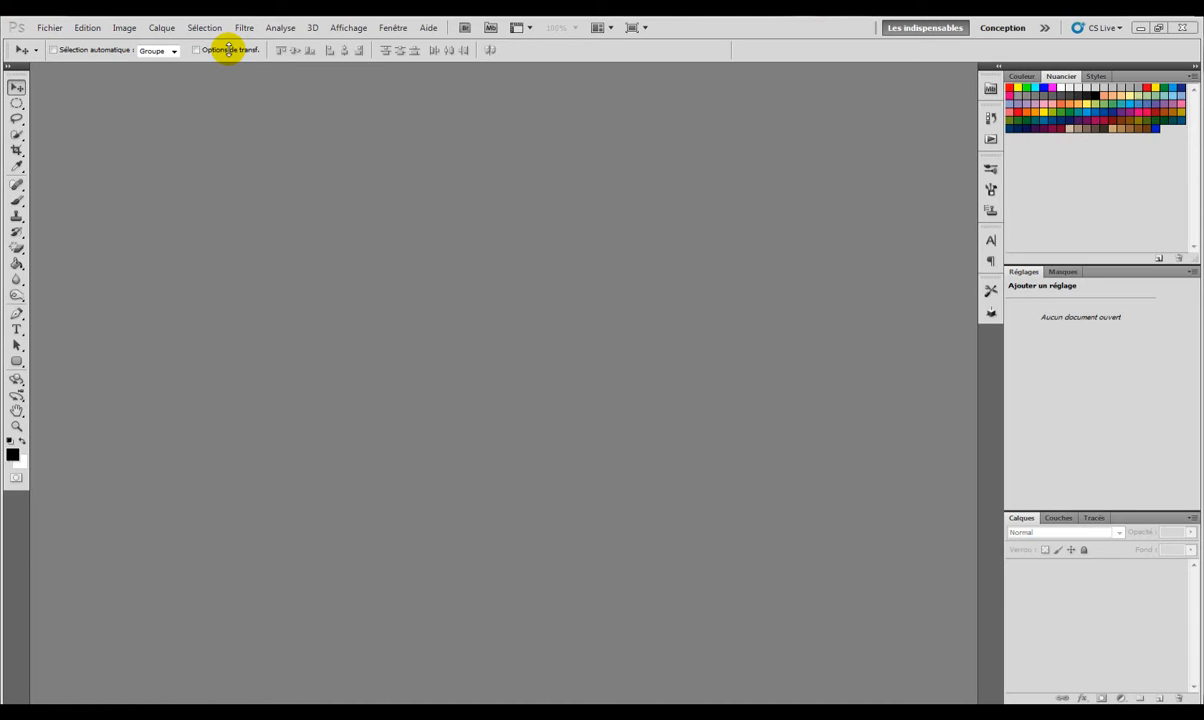
Step: Create a new 800 x 600 pixel document at 300 pixels/inch in 8-bit RGB mode with a white background
click(50, 27)
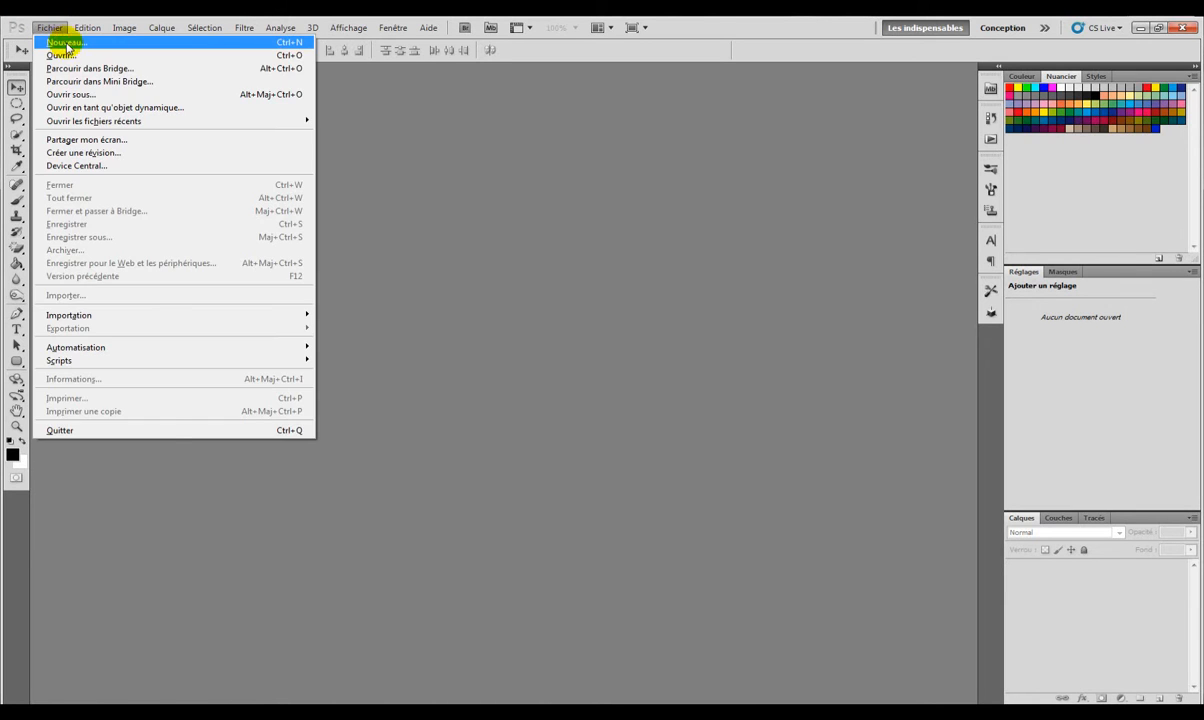
click(65, 43)
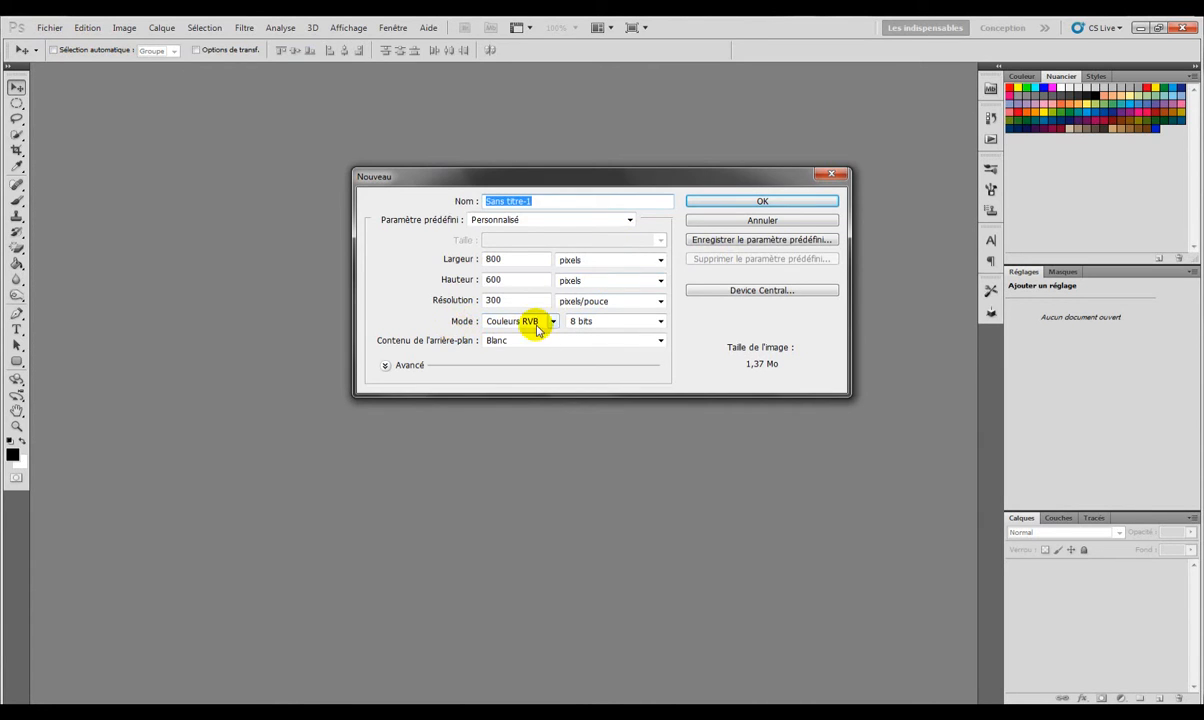
click(585, 322)
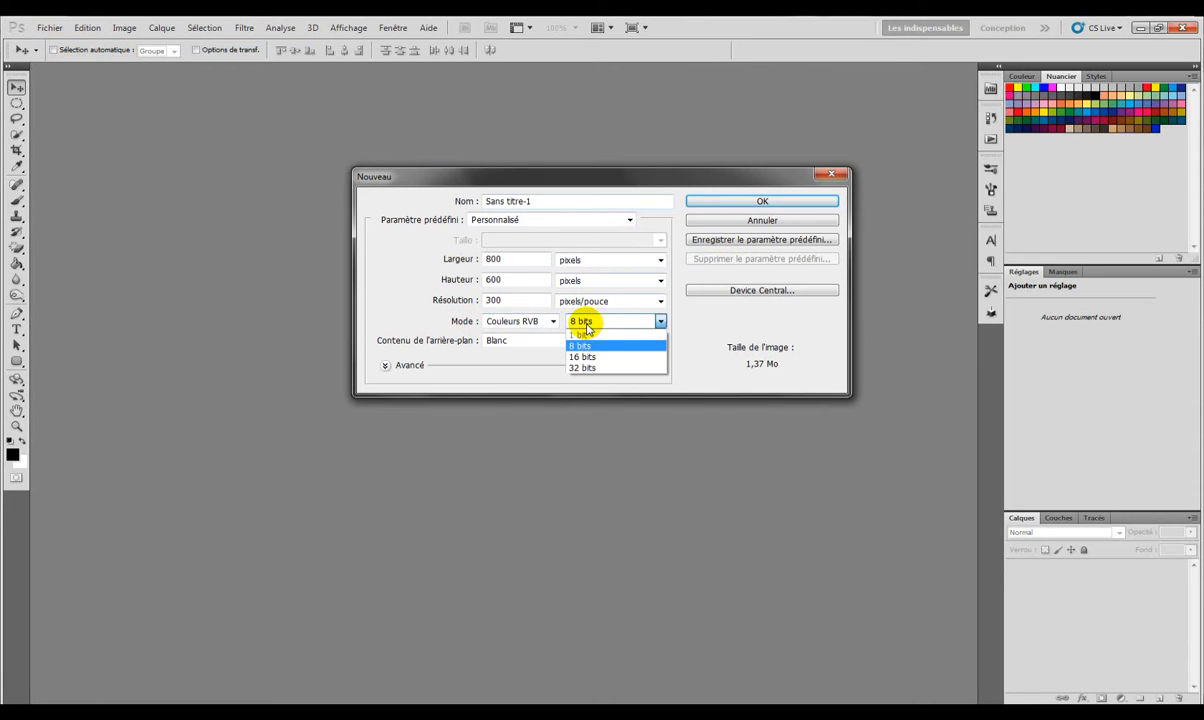
click(587, 324)
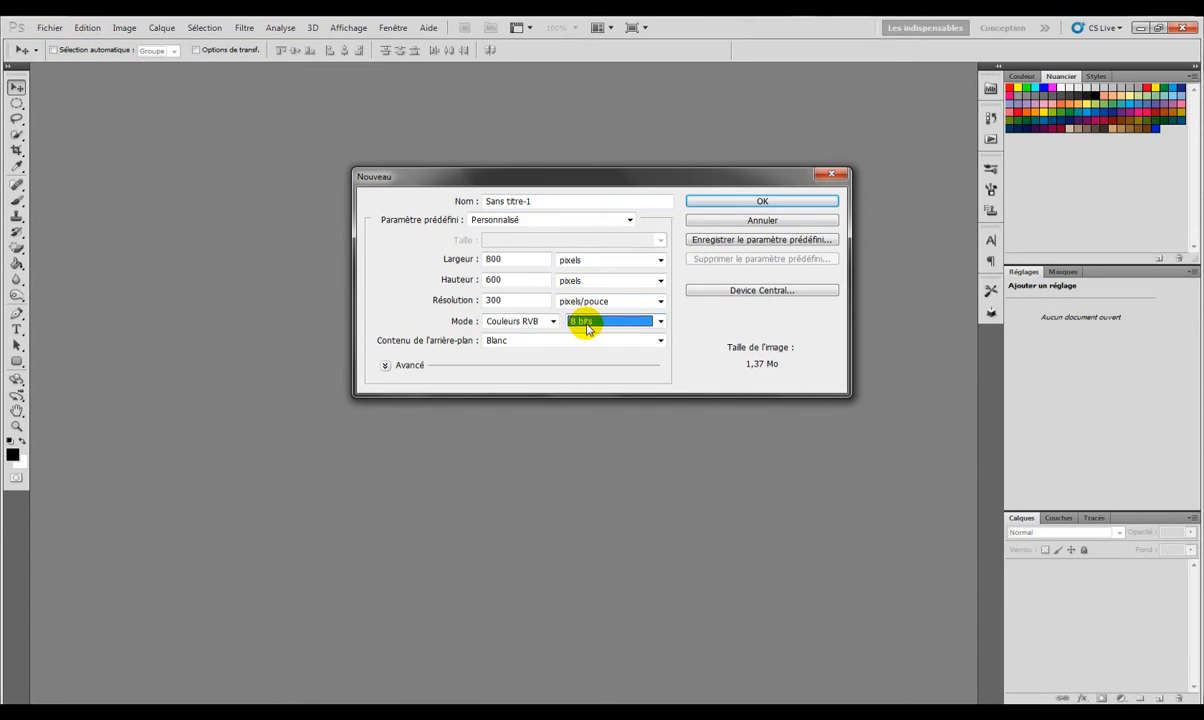
click(590, 322)
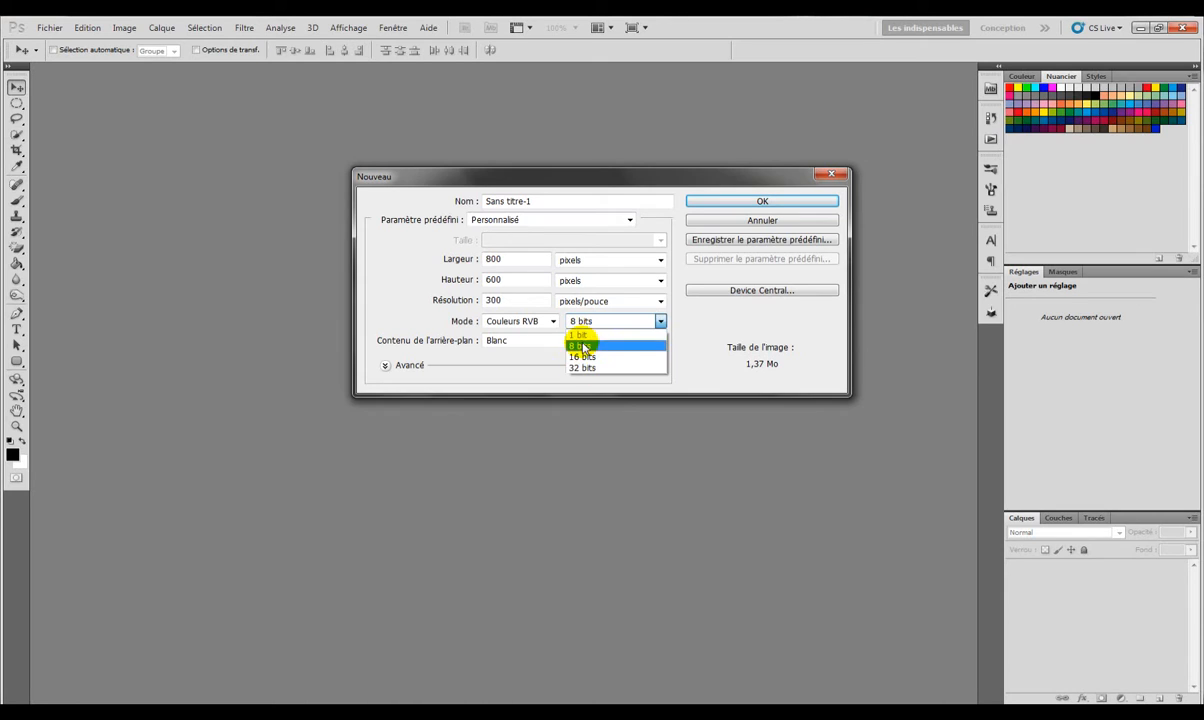
click(582, 345)
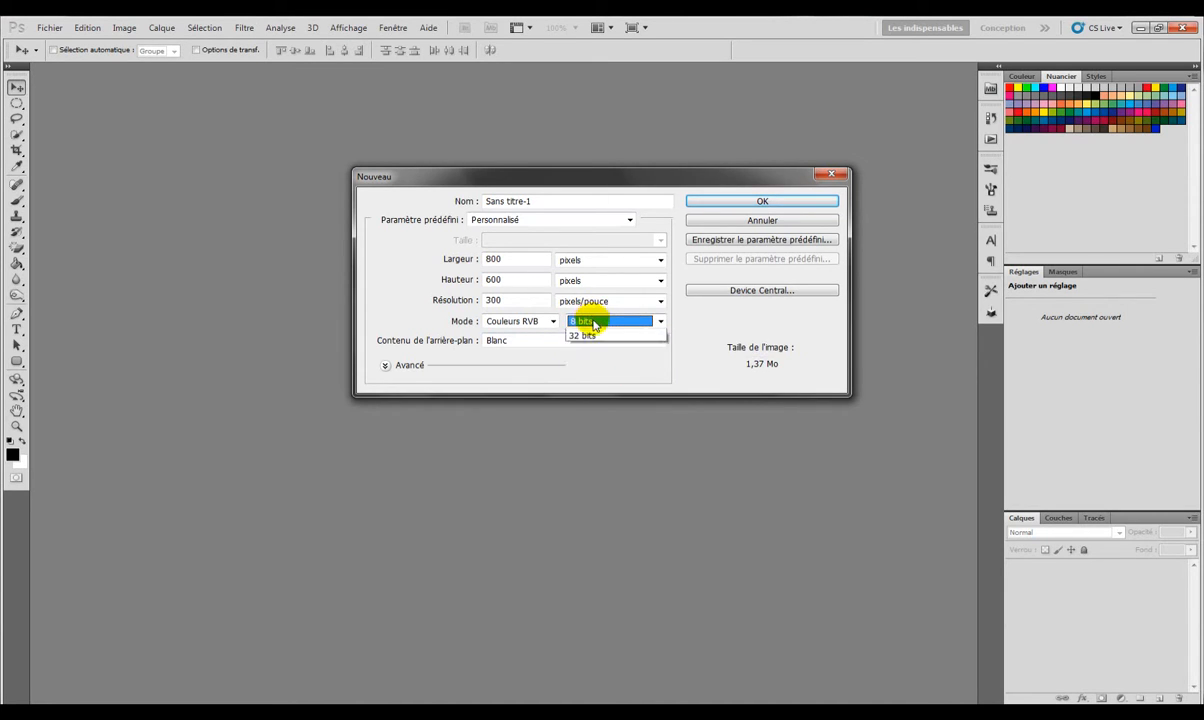
click(590, 321)
click(581, 346)
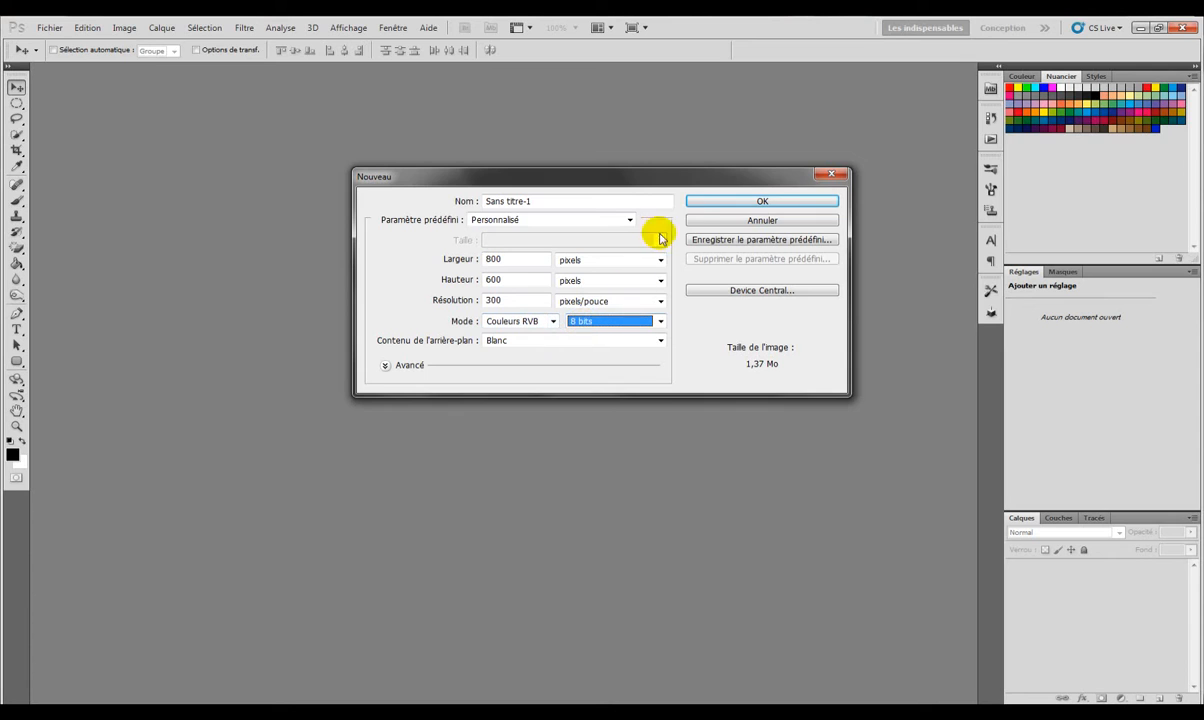
click(740, 205)
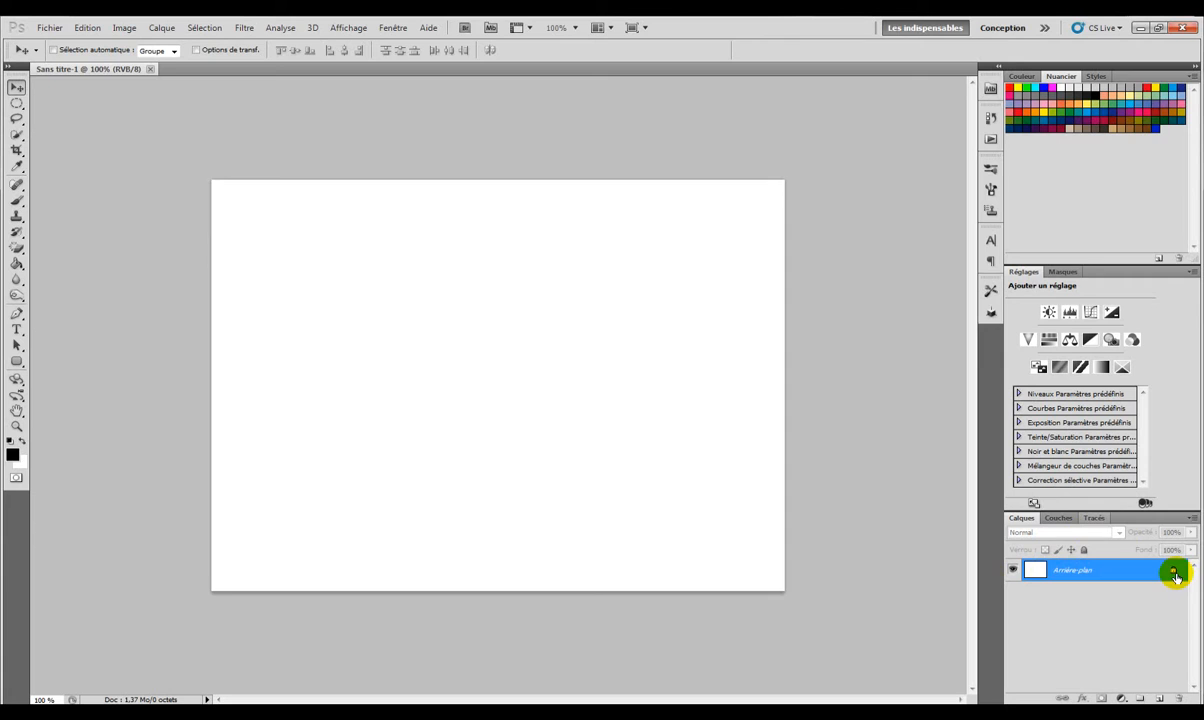
Step: Convert the locked background into a regular layer and fill it with the default black foreground colour
double_click(1175, 577)
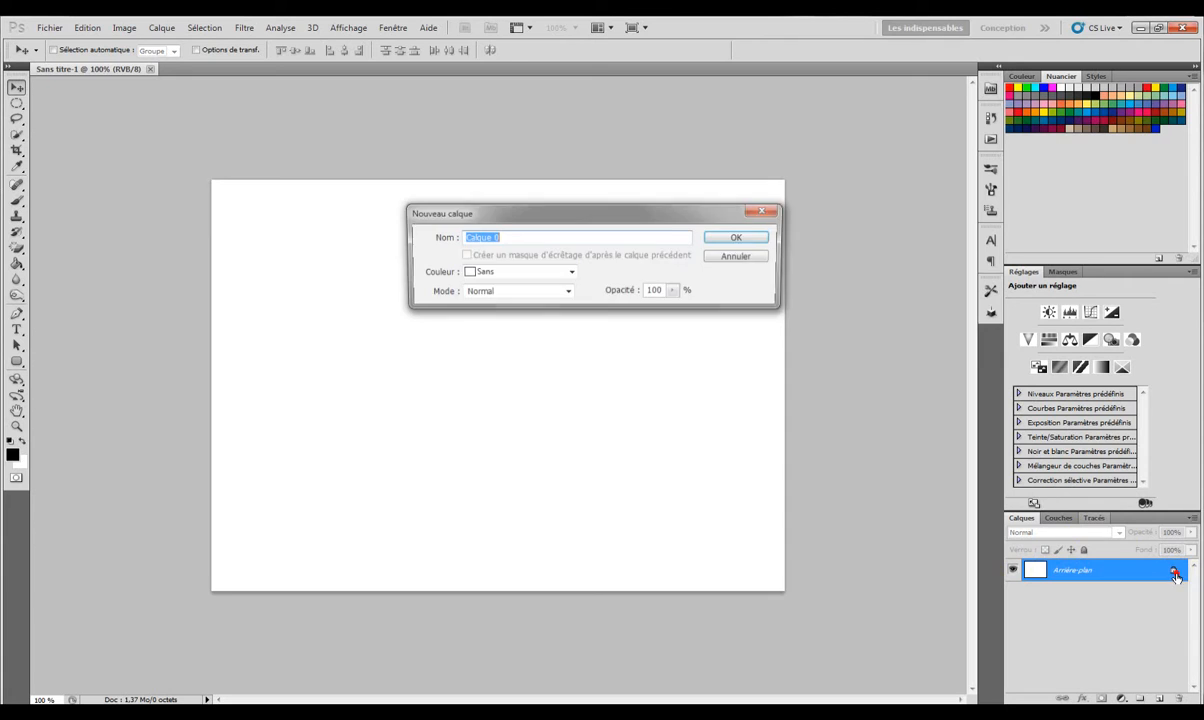
click(736, 239)
click(16, 264)
click(10, 441)
click(345, 310)
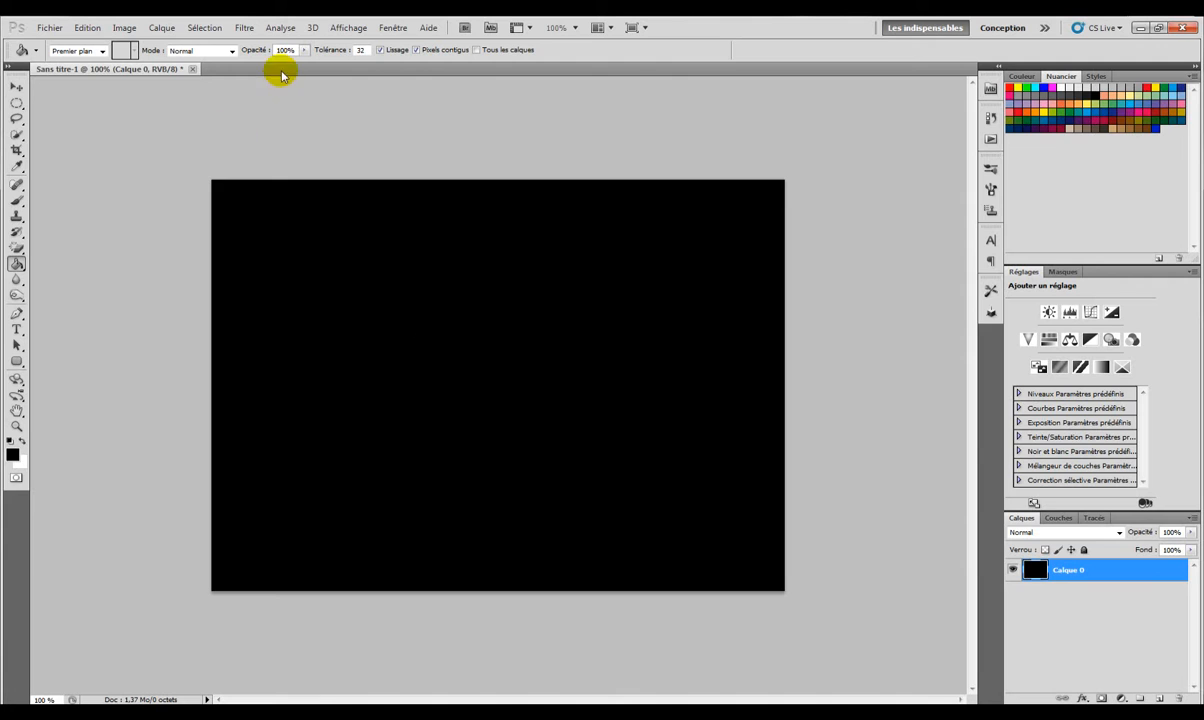
Step: Apply the Add Noise filter to the black layer with an amount of 15%, Gaussian distribution and Monochromatic enabled
click(245, 28)
click(313, 164)
click(463, 164)
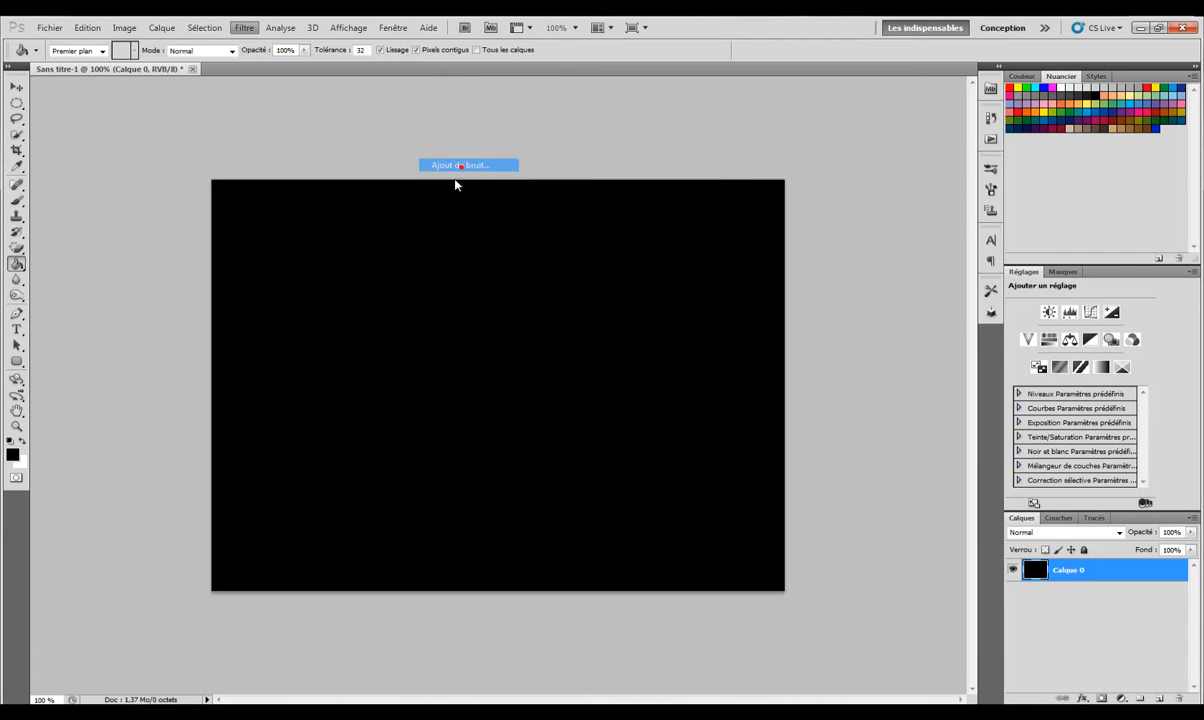
click(515, 402)
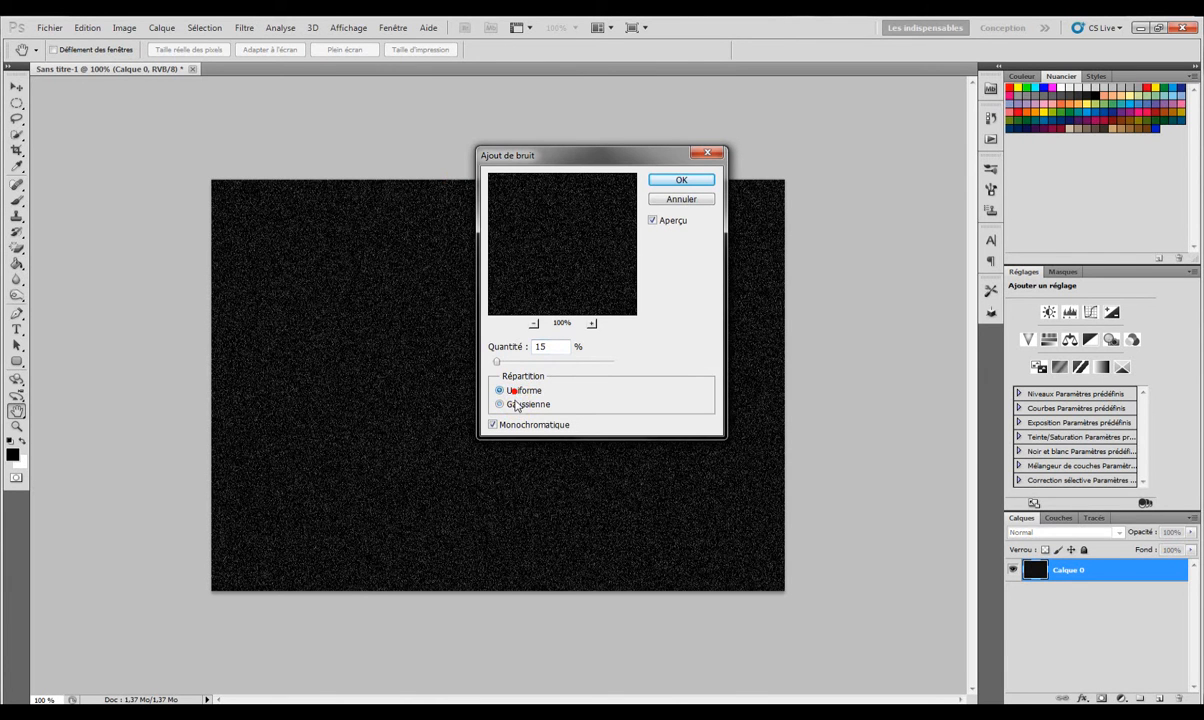
click(516, 390)
click(517, 404)
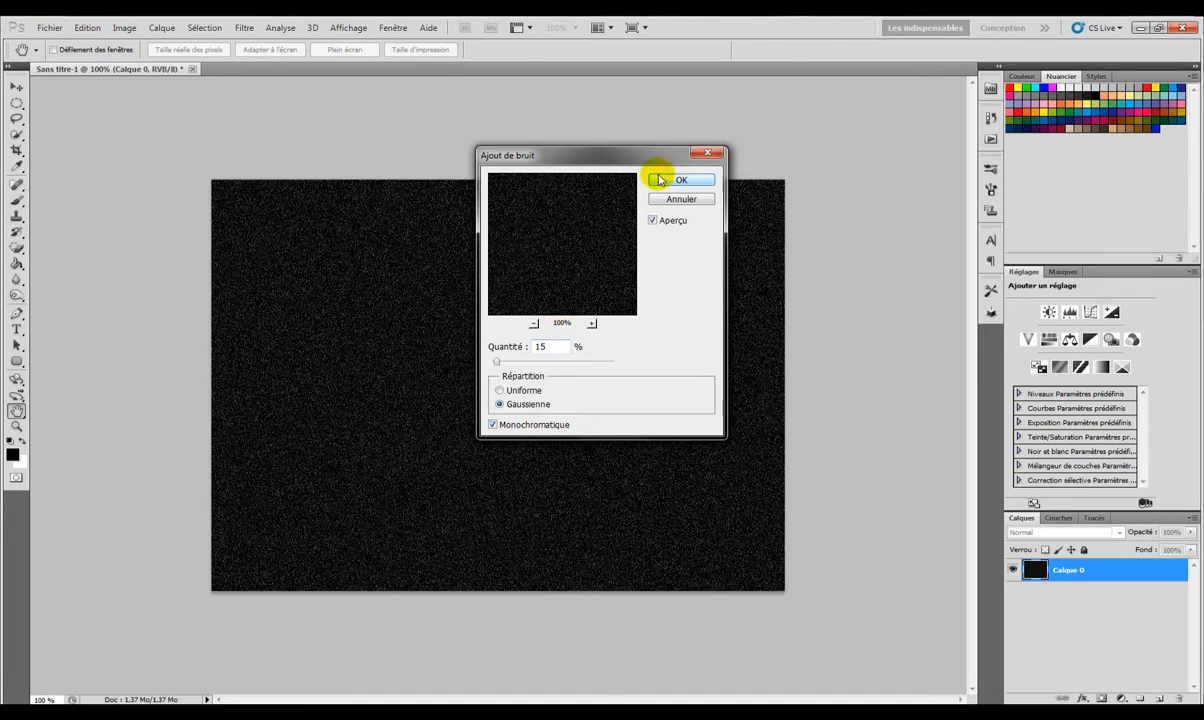
click(659, 180)
key(g)
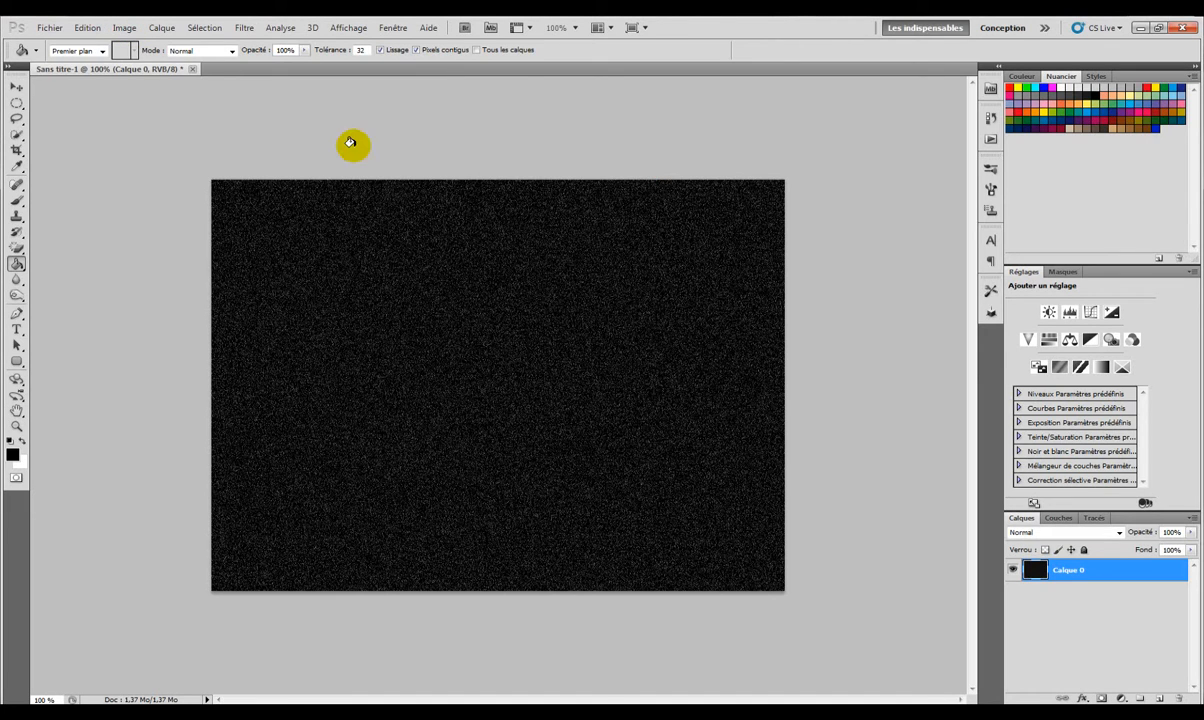
Step: Adjust the noise layer's Levels with a black input level of 76 and a white input level of 181
click(123, 28)
mouse_move(170, 62)
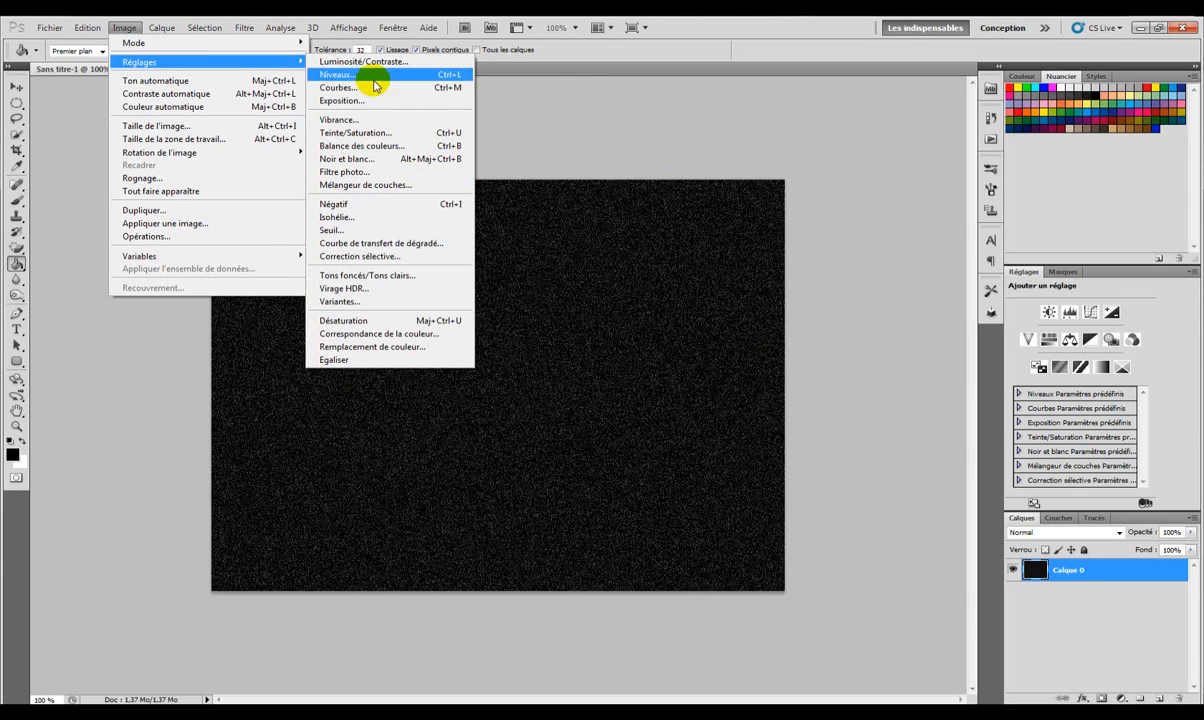
click(376, 75)
drag(476, 328, 530, 322)
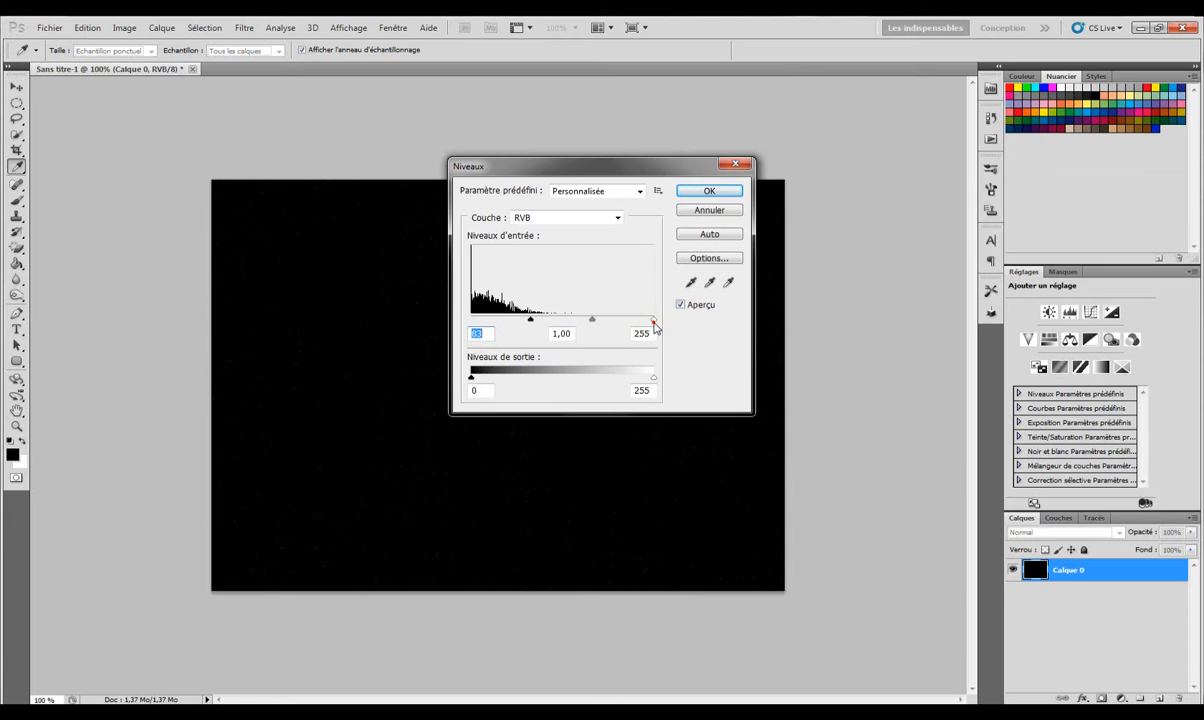
mouse_move(528, 320)
mouse_down()
mouse_move(485, 320)
mouse_move(525, 324)
mouse_up()
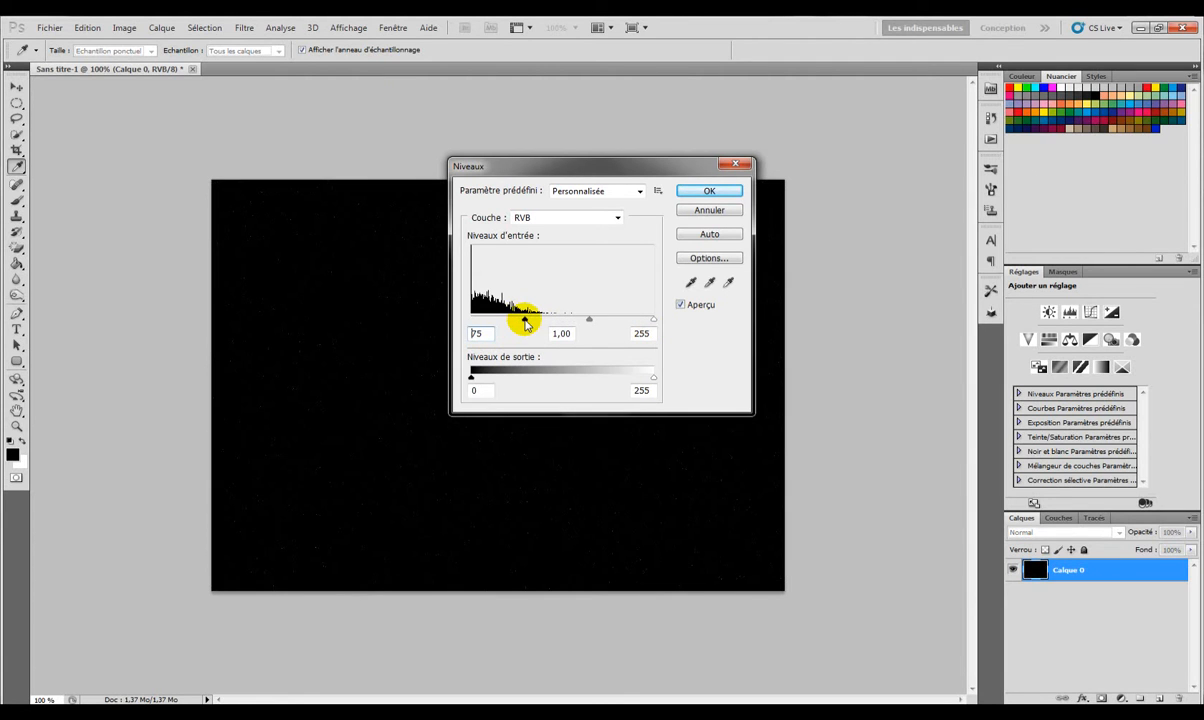
drag(651, 320, 602, 323)
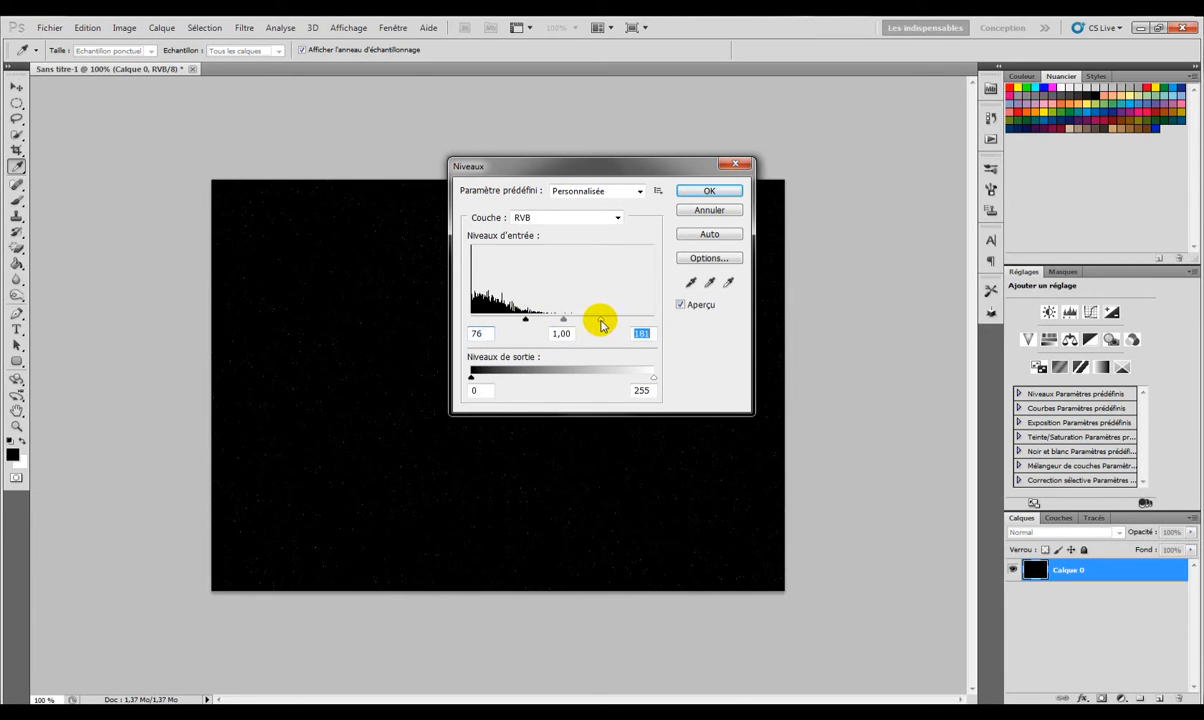
click(711, 190)
key(g)
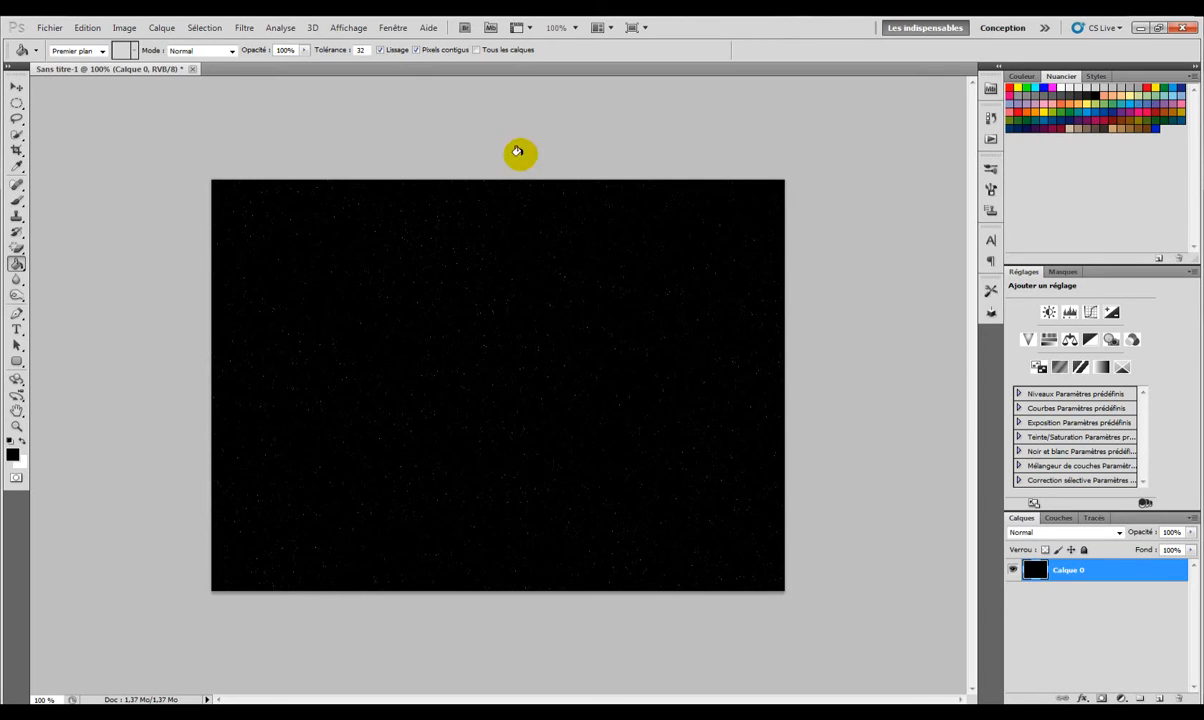
right_click(1063, 578)
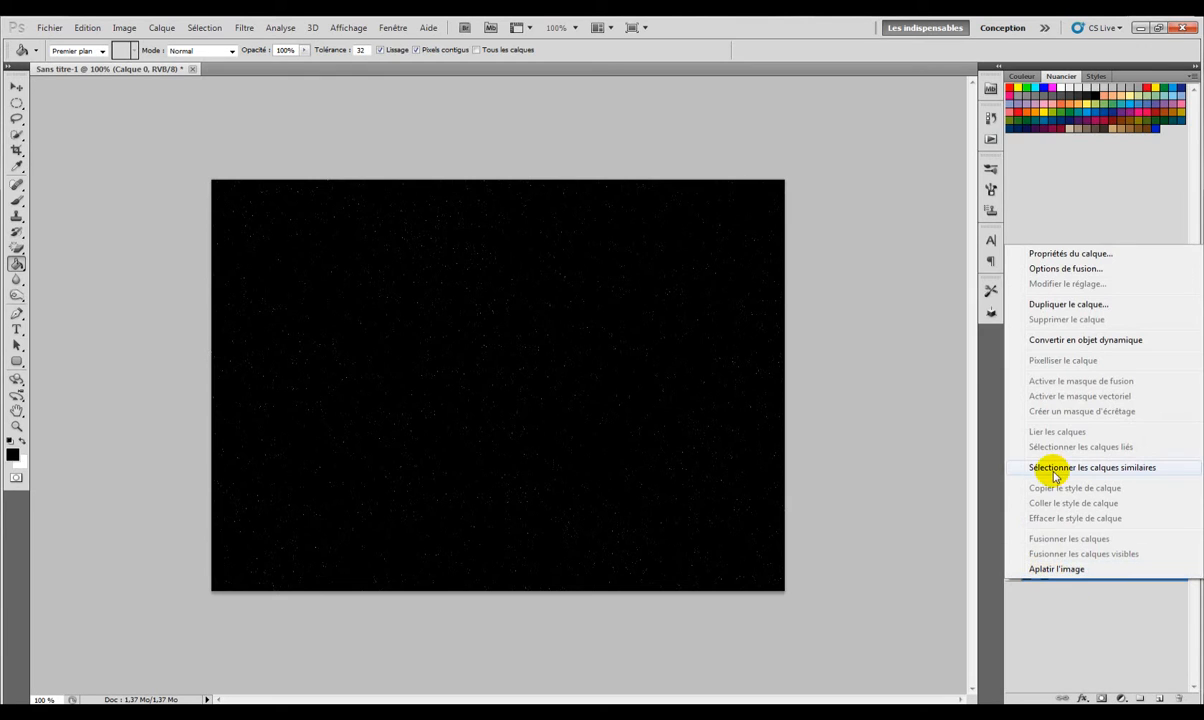
click(897, 528)
right_click(1063, 568)
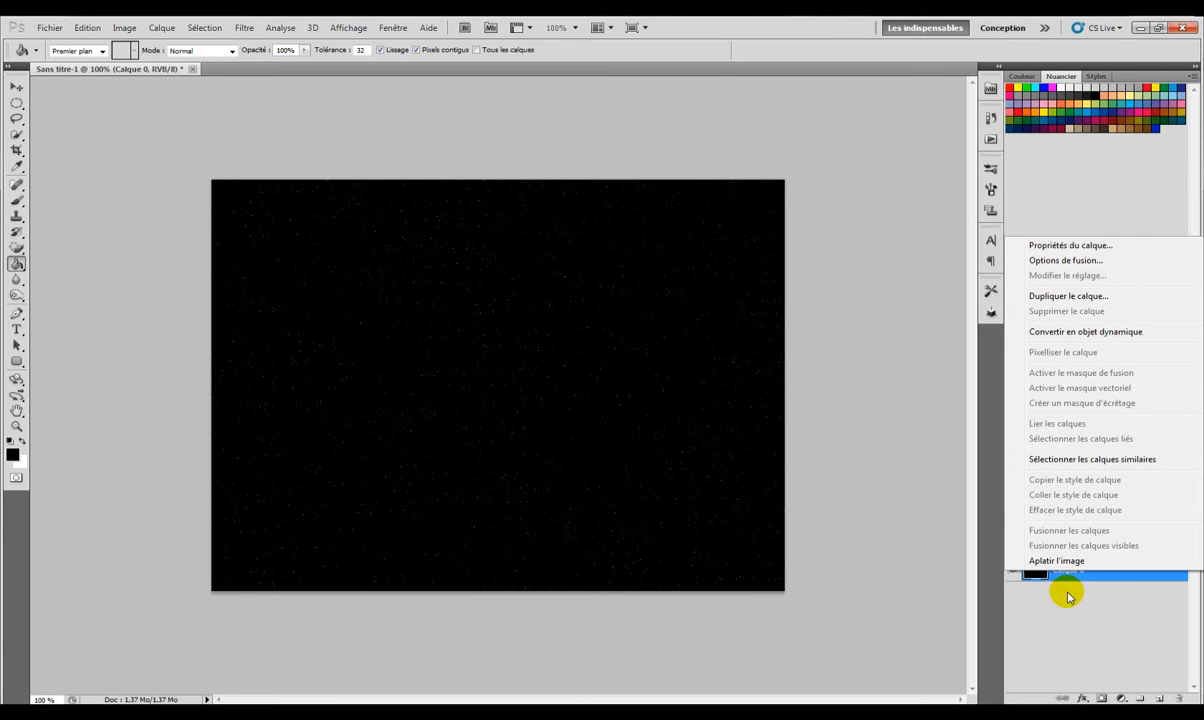
click(1067, 591)
click(1069, 572)
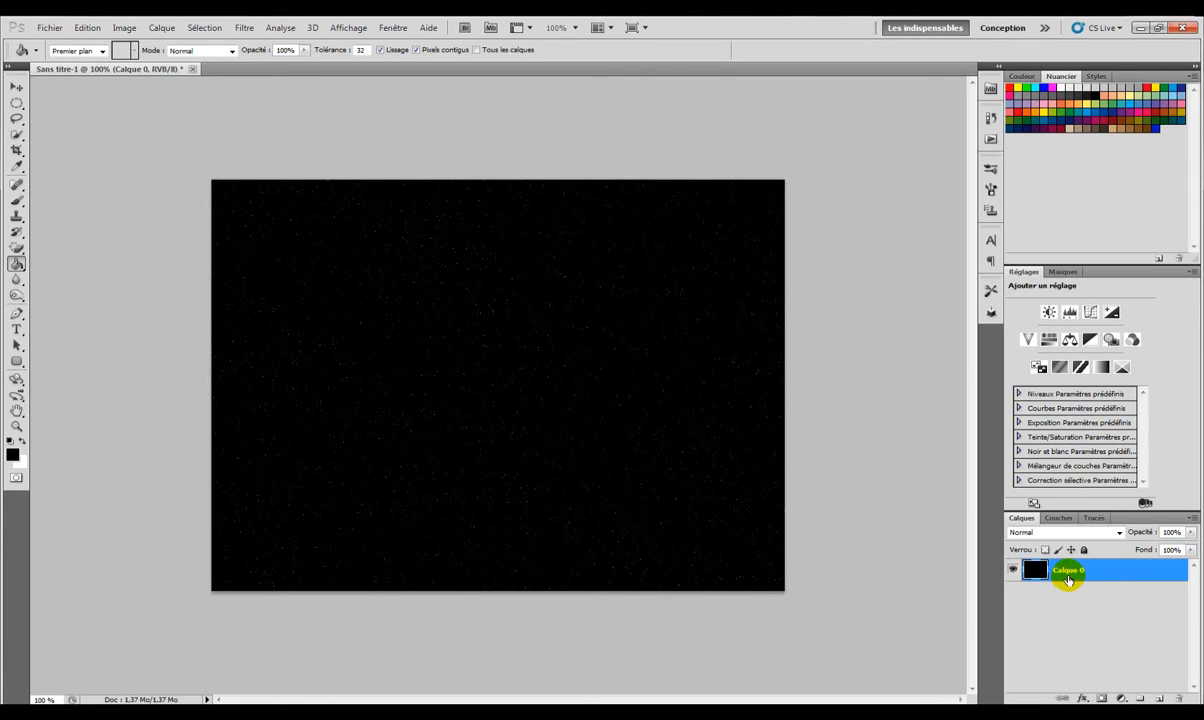
click(1070, 577)
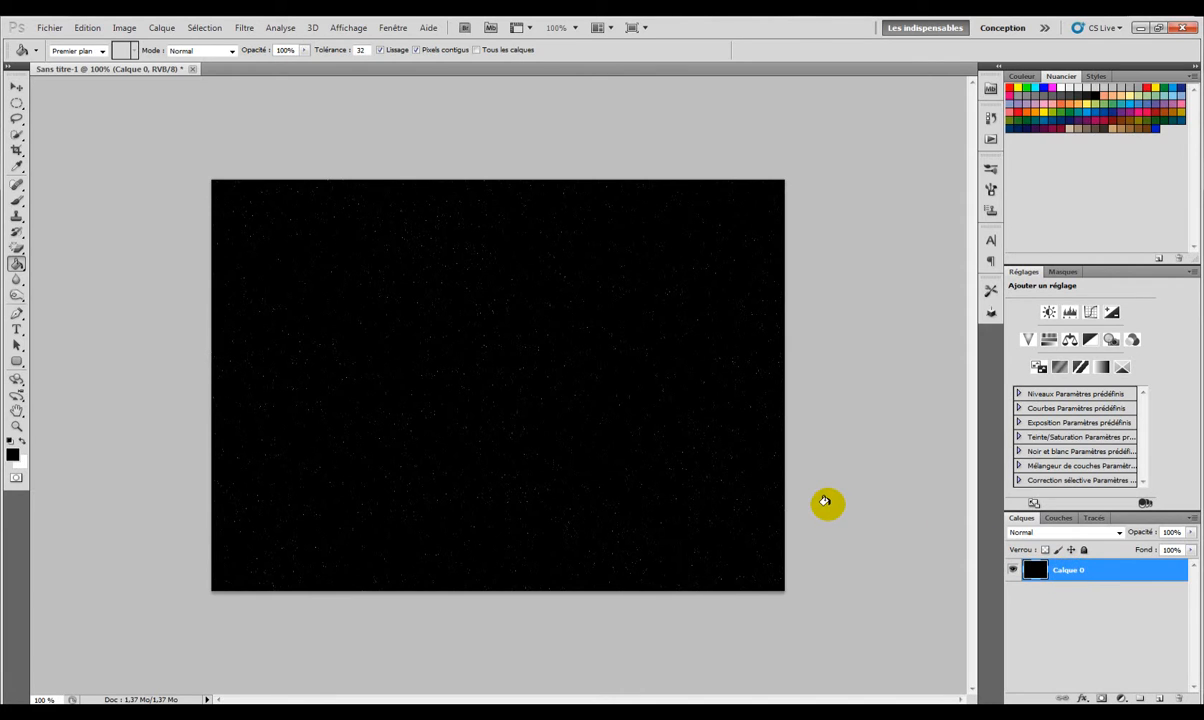
right_click(1068, 573)
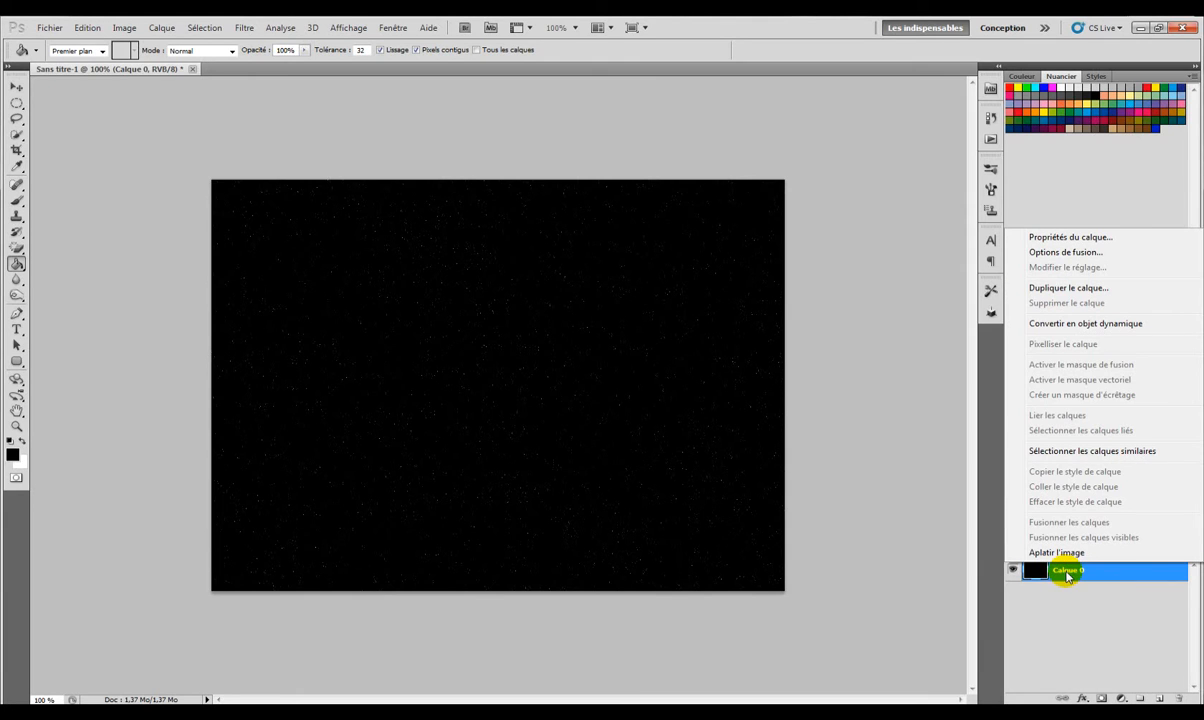
click(1070, 579)
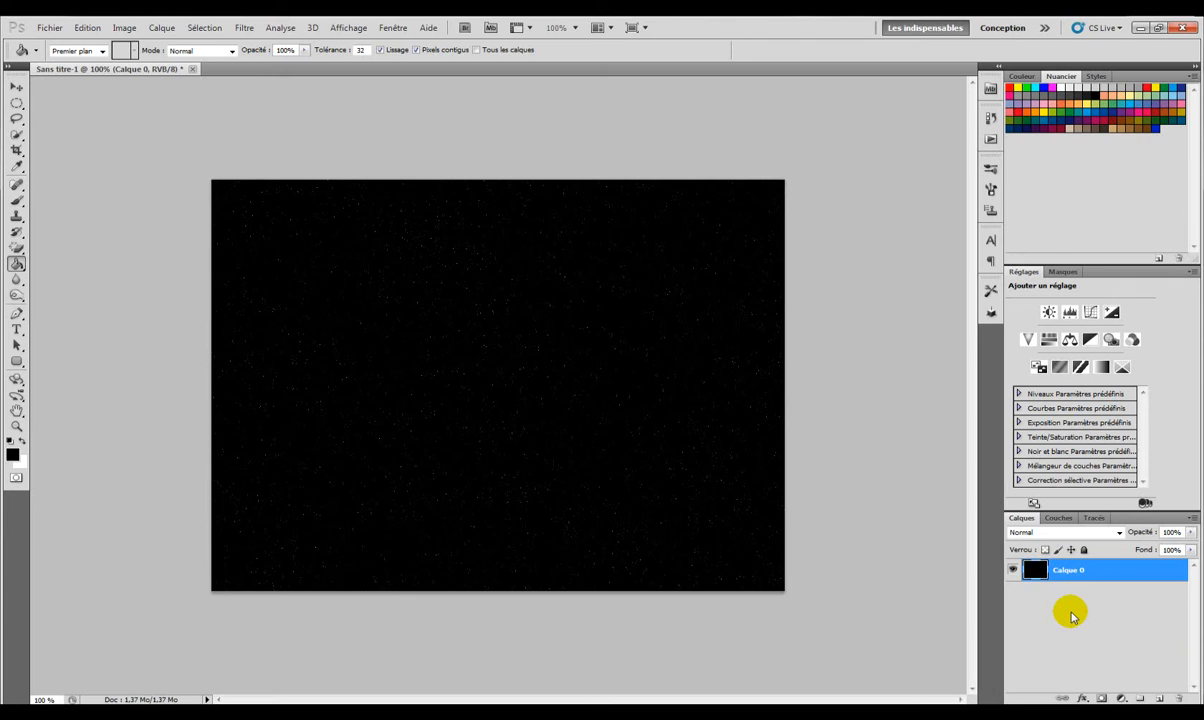
click(1076, 575)
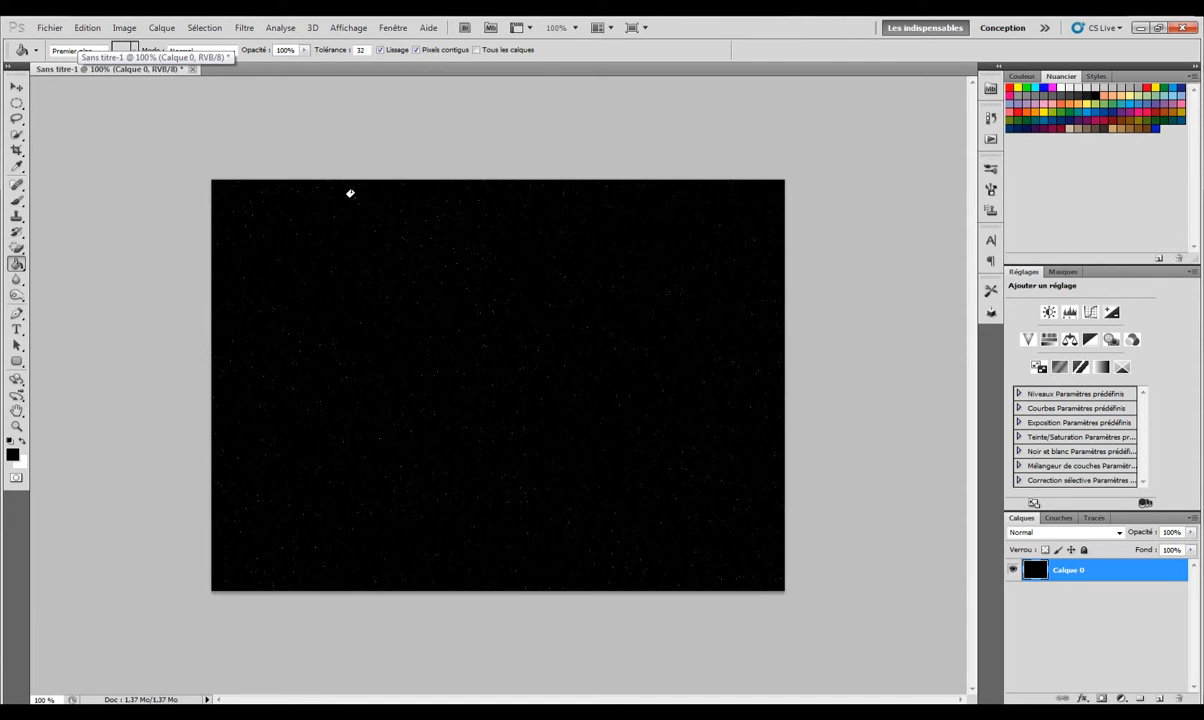
Step: Create a second 800 x 600 pixel document at 300 pixels/inch in 8-bit RGB with a white background
click(48, 27)
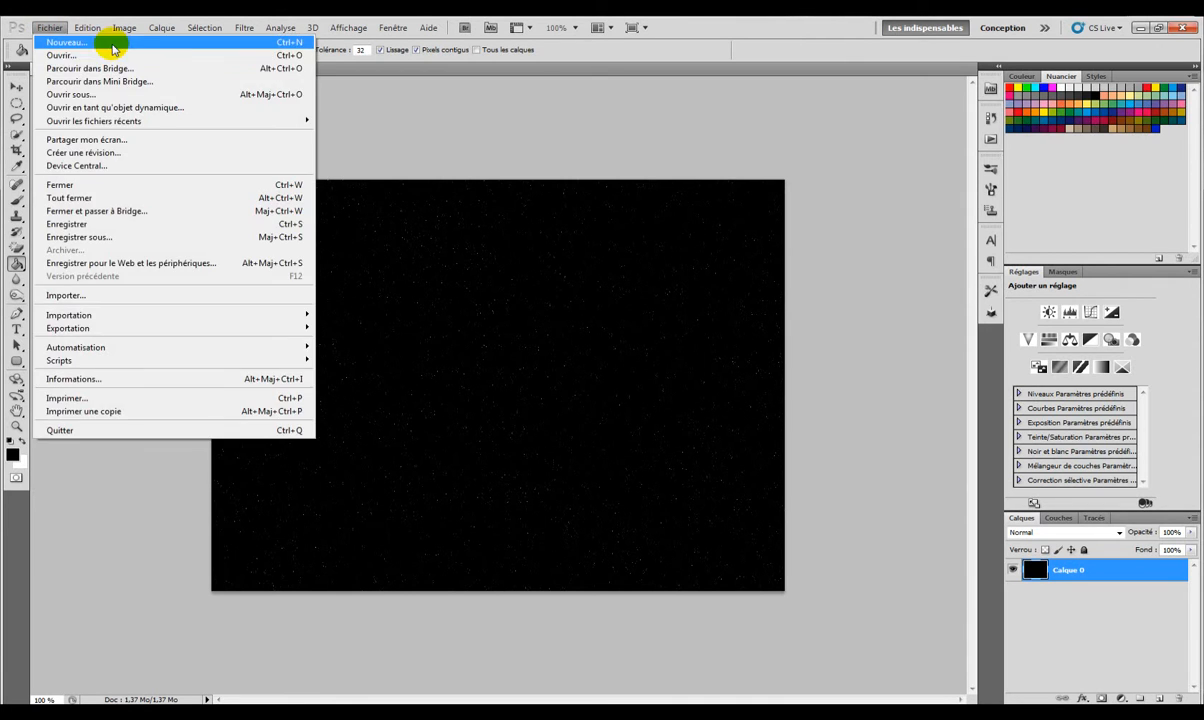
click(113, 44)
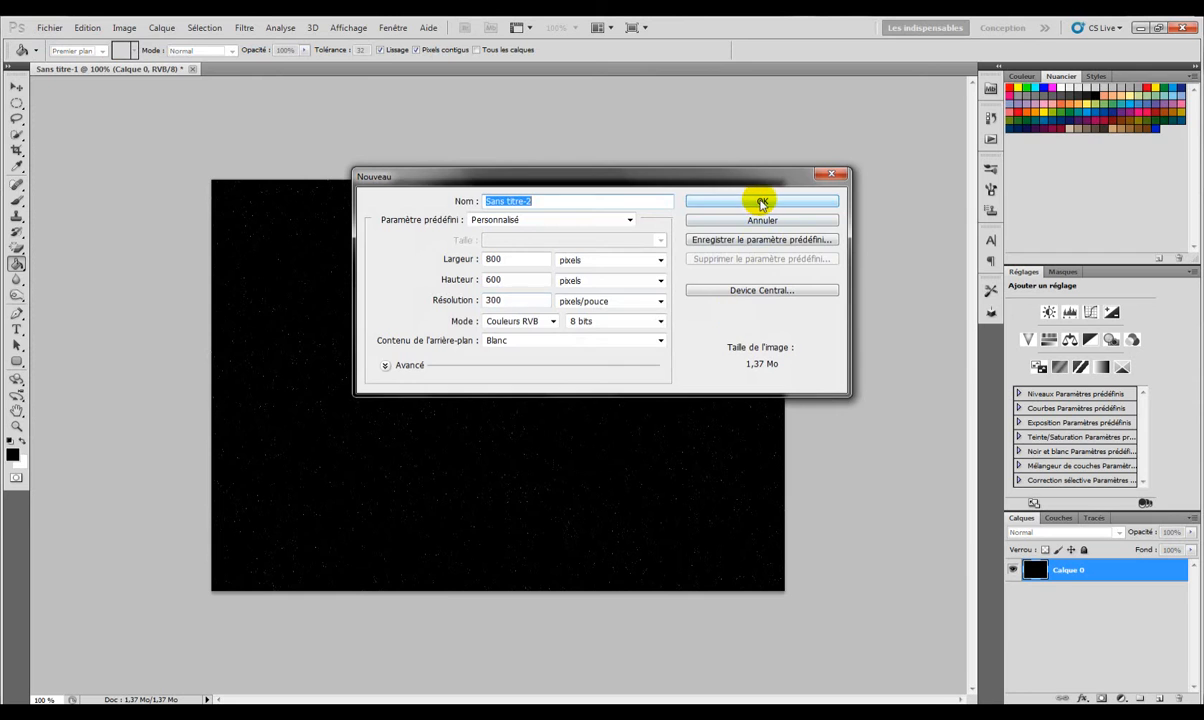
click(762, 203)
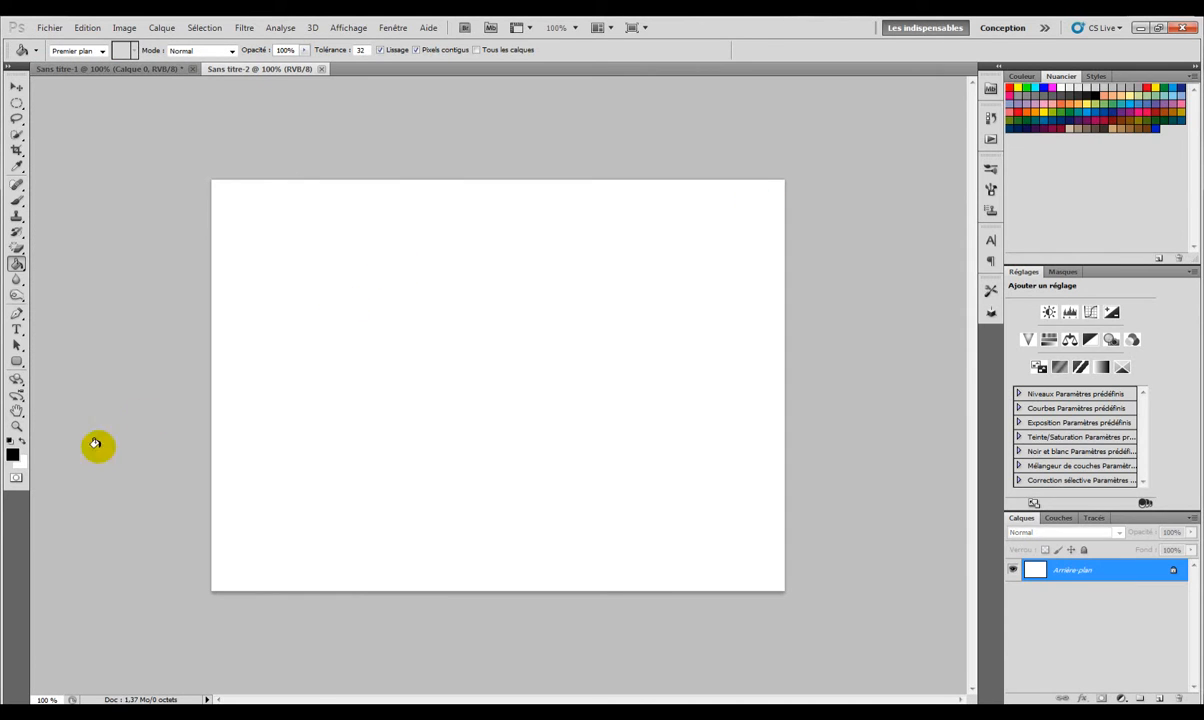
Step: Set the foreground colour to a bright saturated blue and fill the second document's canvas with it
click(12, 454)
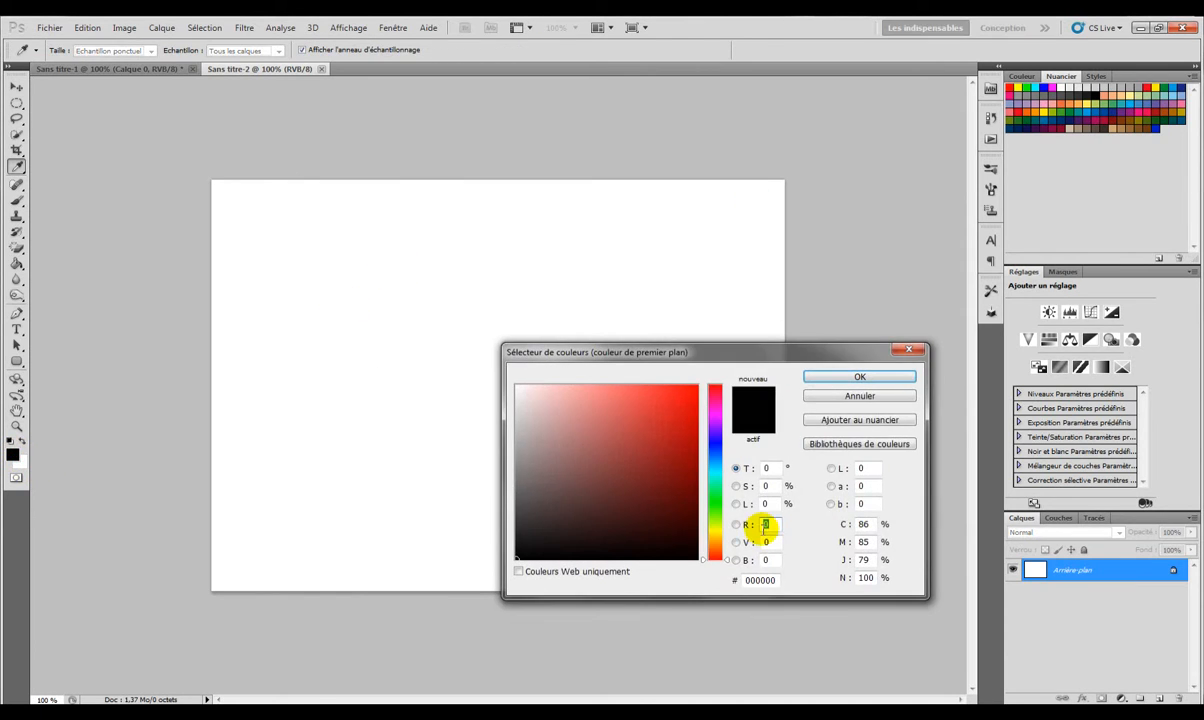
drag(712, 460, 713, 443)
click(673, 417)
click(677, 443)
click(859, 376)
key(g)
click(340, 325)
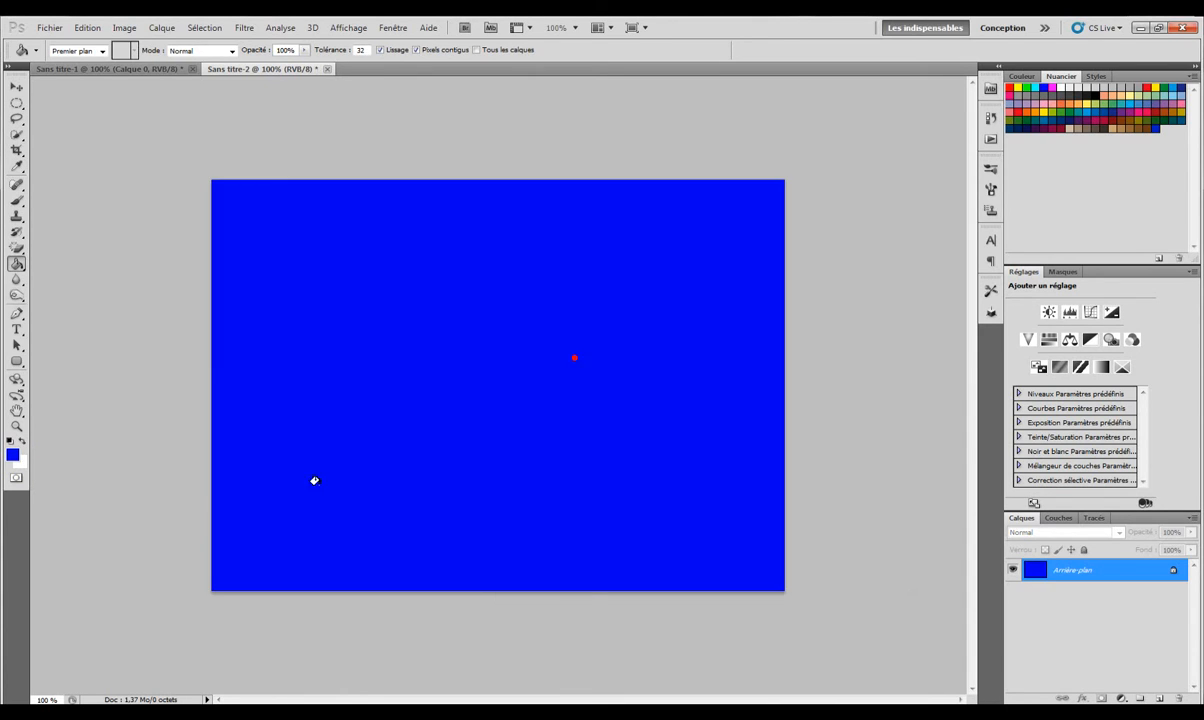
Step: Render the Clouds filter over the blue canvas using the blue foreground and white background colours
click(245, 28)
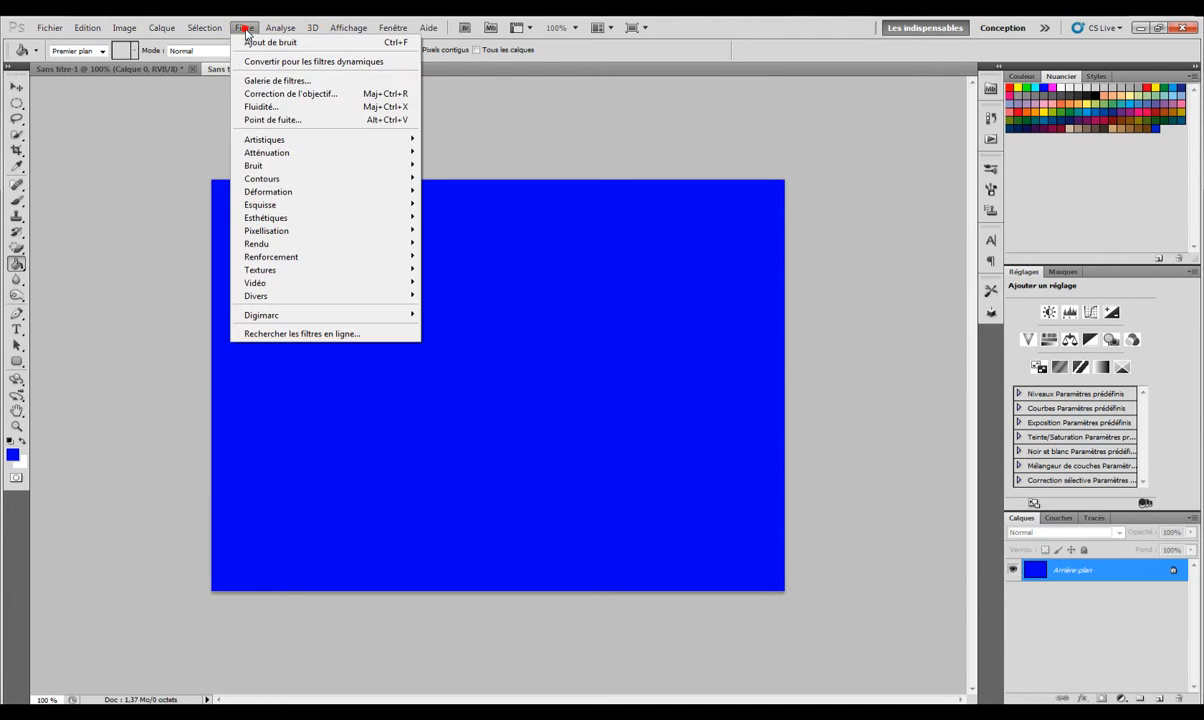
mouse_move(364, 245)
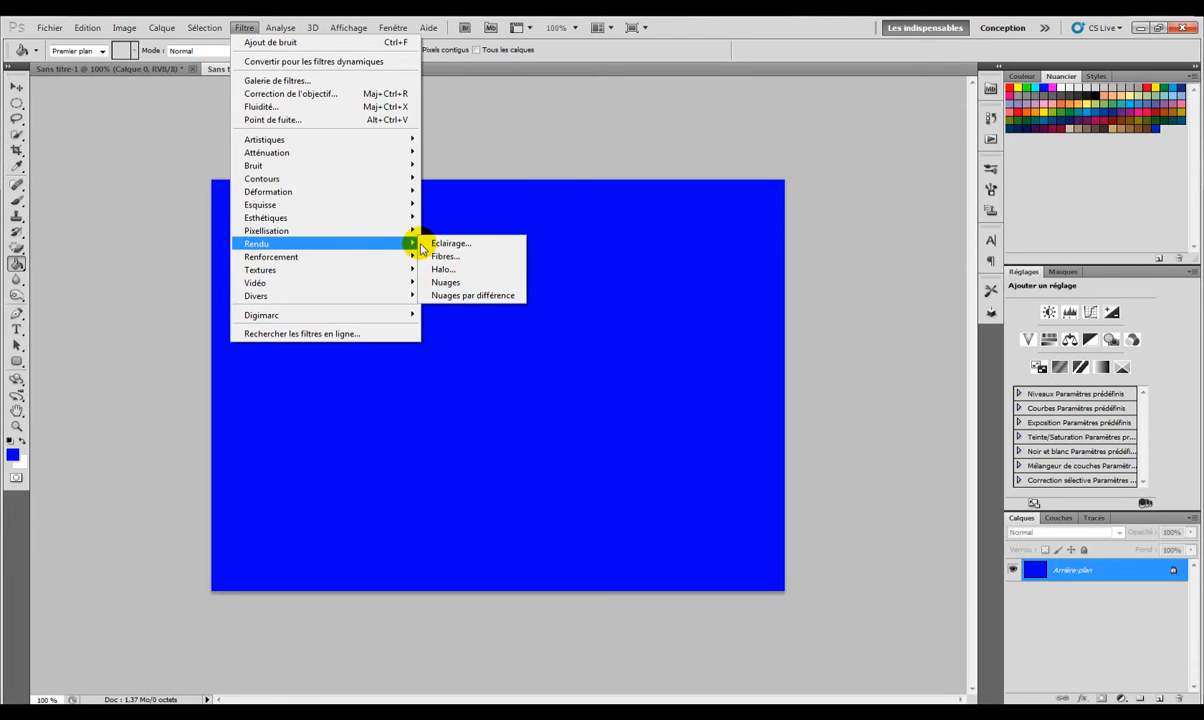
click(450, 282)
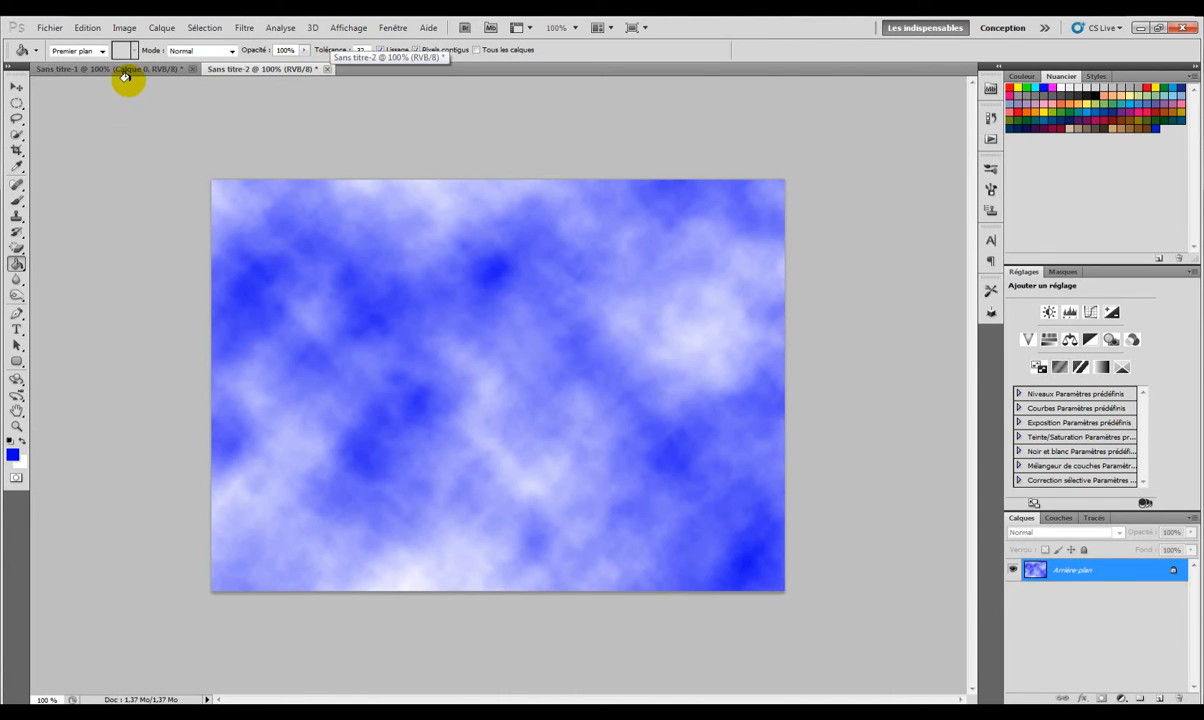
Step: Close the second document with the blue clouds without saving its changes
click(327, 69)
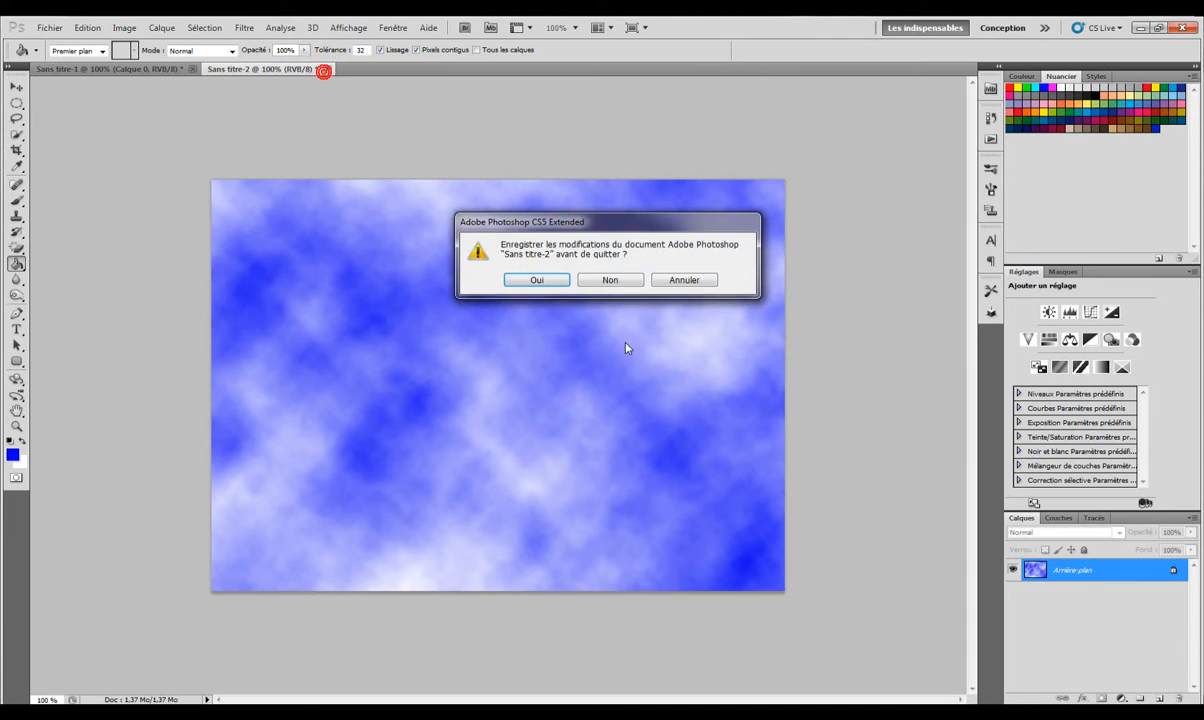
click(613, 282)
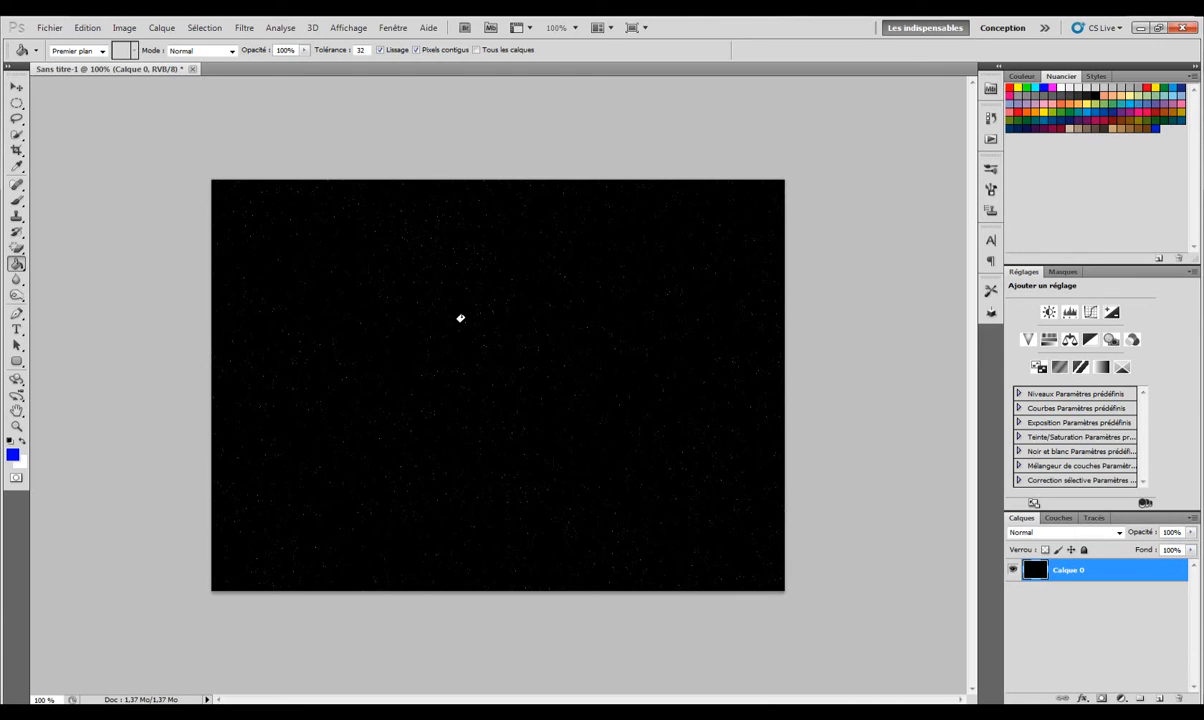
Step: Switch to the file explorer folder Nouveau dossier (2), view the VenusMap_2500x1250 image full size and close the viewer
click(135, 713)
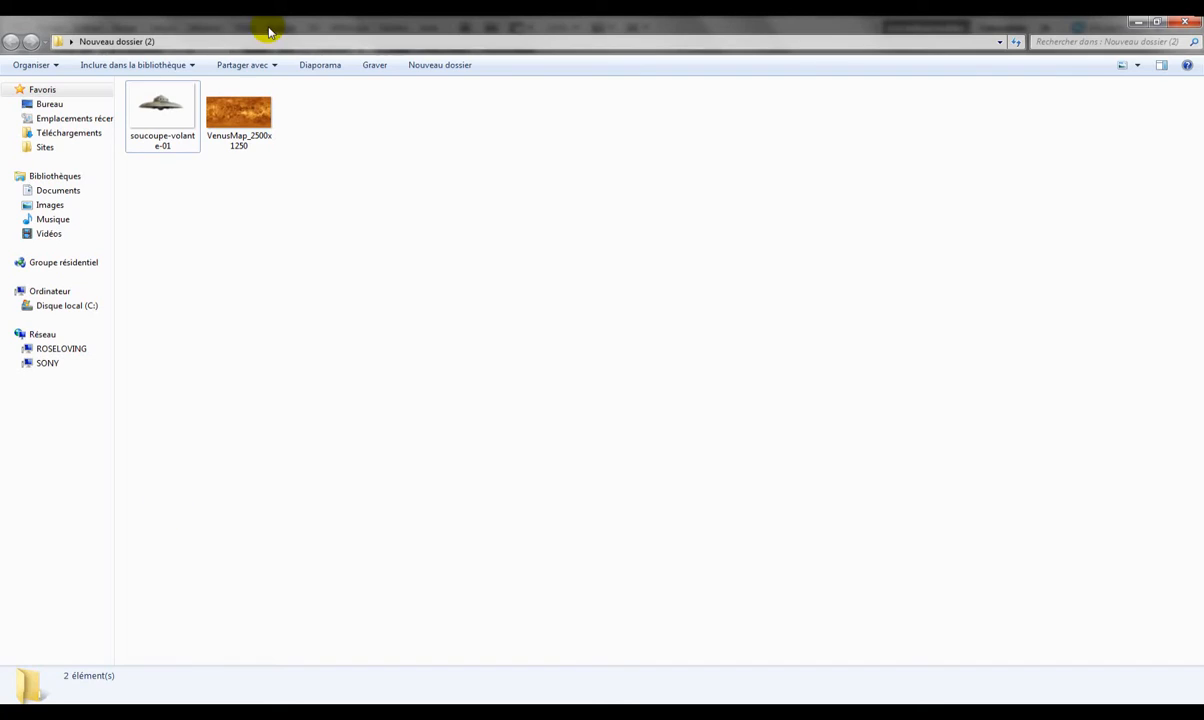
drag(172, 191, 274, 109)
click(290, 300)
click(259, 130)
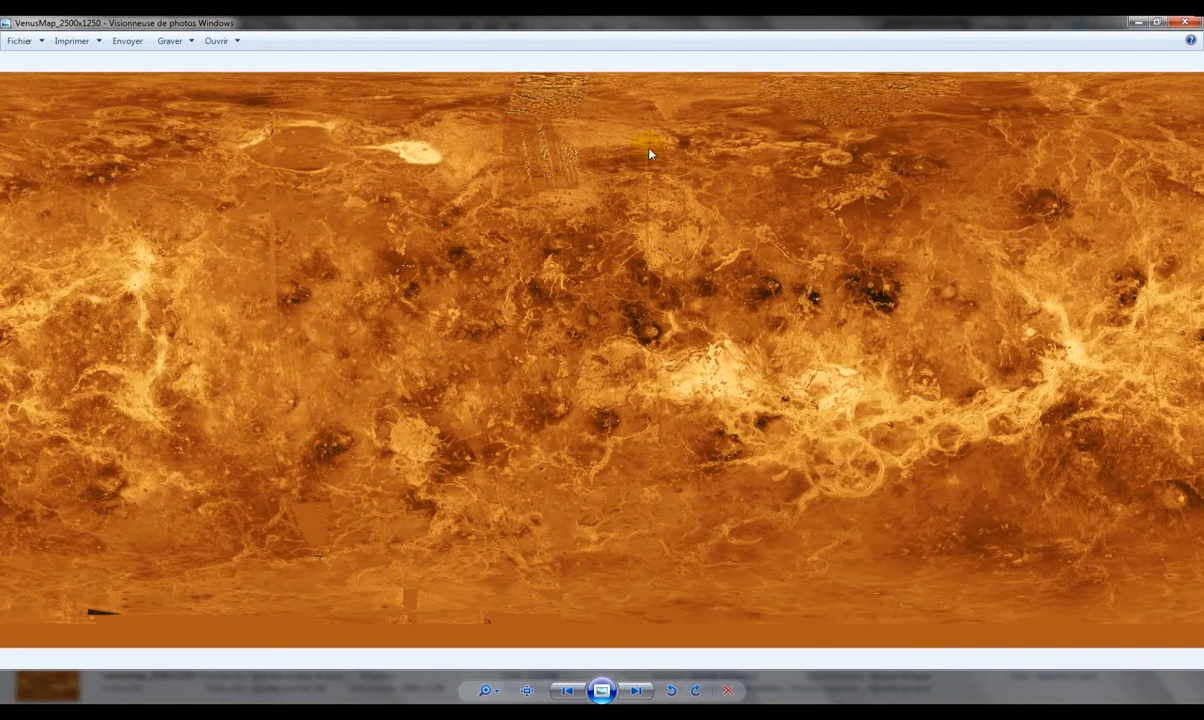
click(1198, 22)
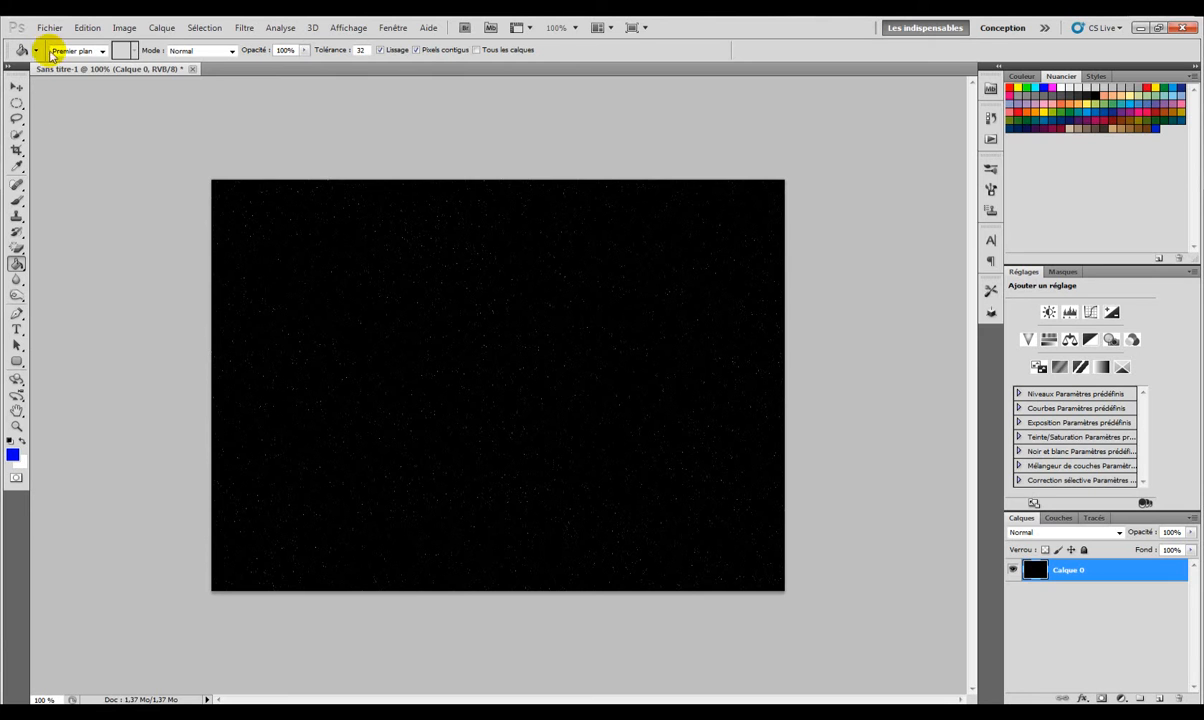
Step: Place the VenusMap_2500x1250 image into the starfield document at its default fitted size
click(49, 27)
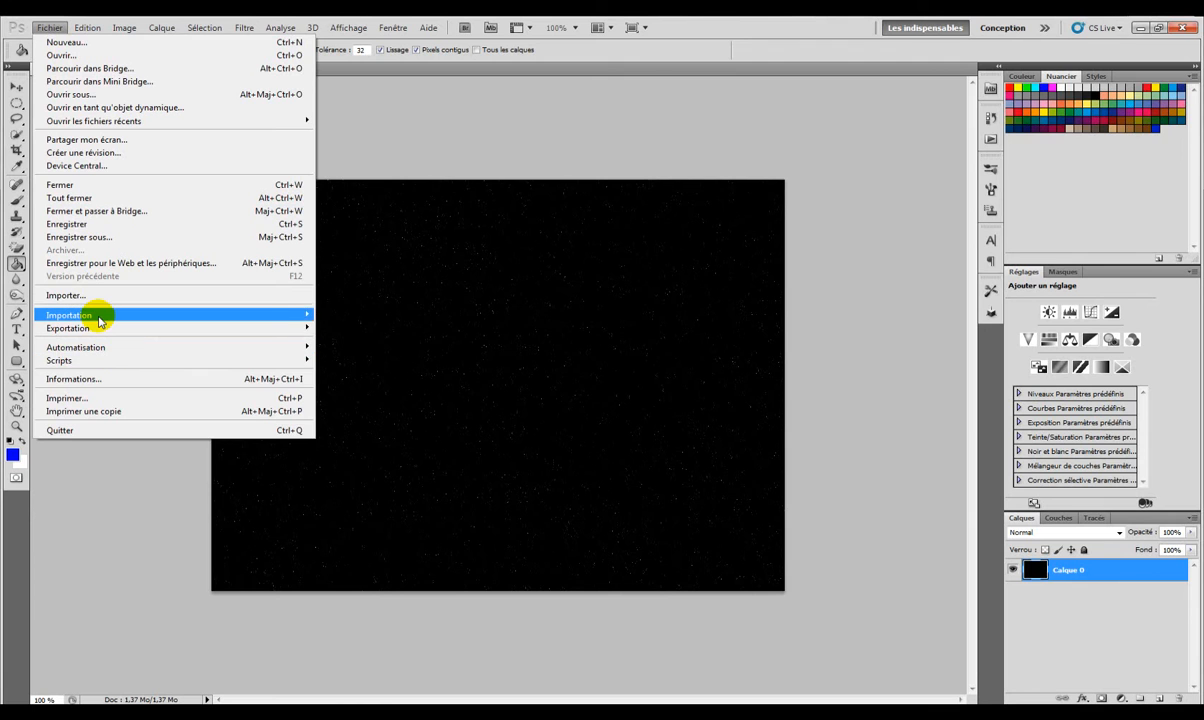
click(86, 296)
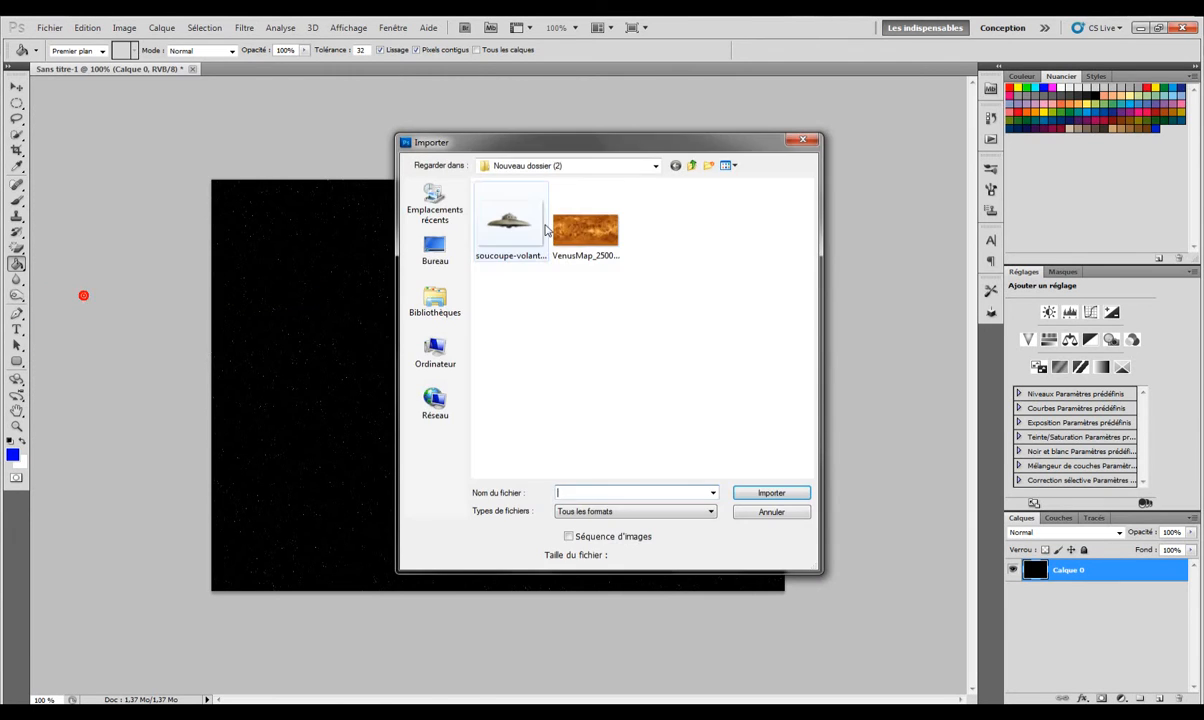
double_click(586, 231)
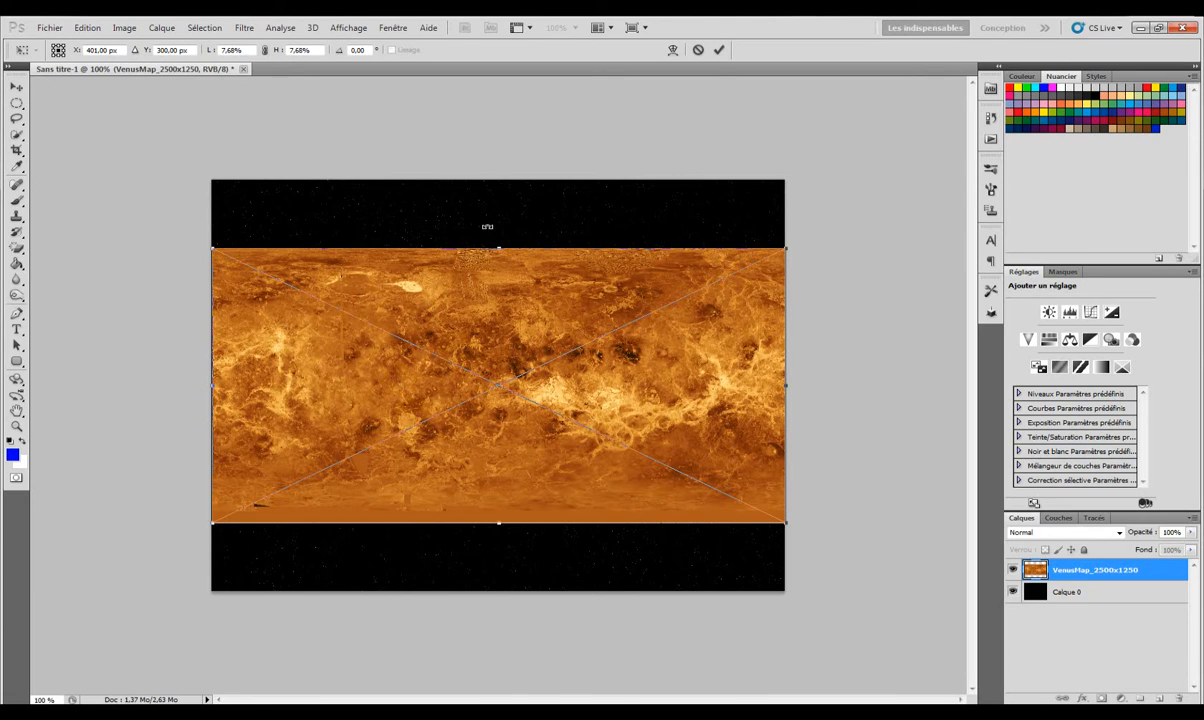
click(718, 49)
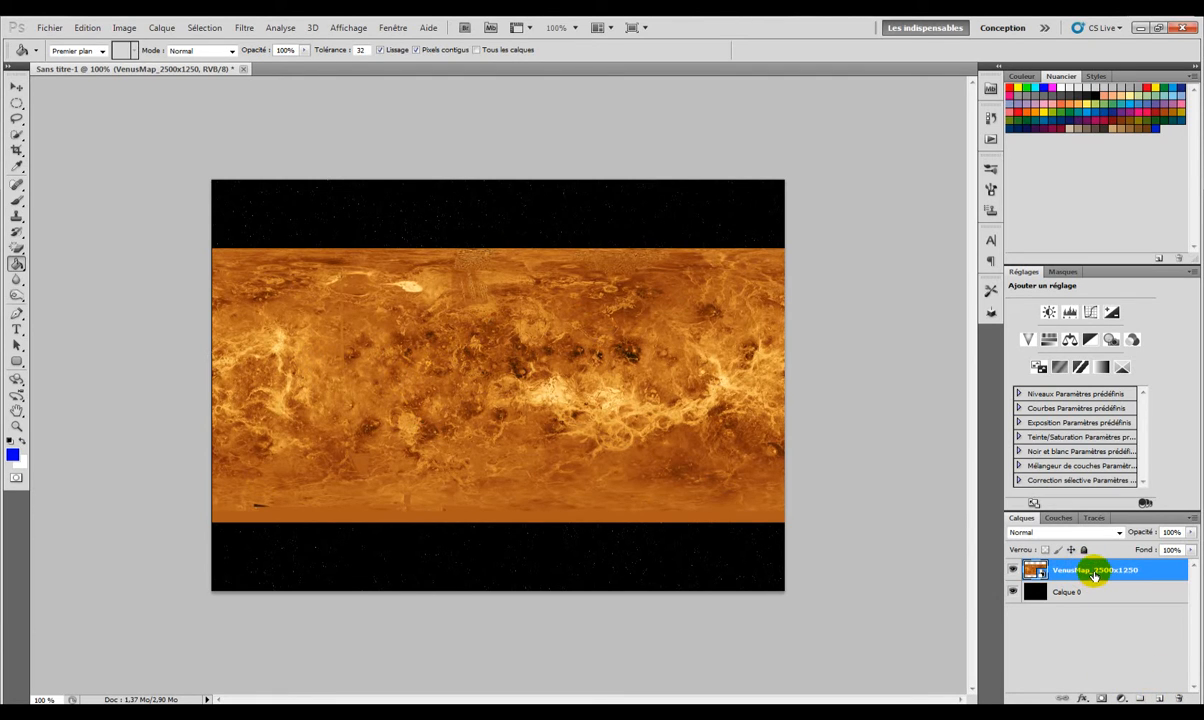
Step: Activate the Elliptical Marquee tool with the Venus map layer selected
click(15, 103)
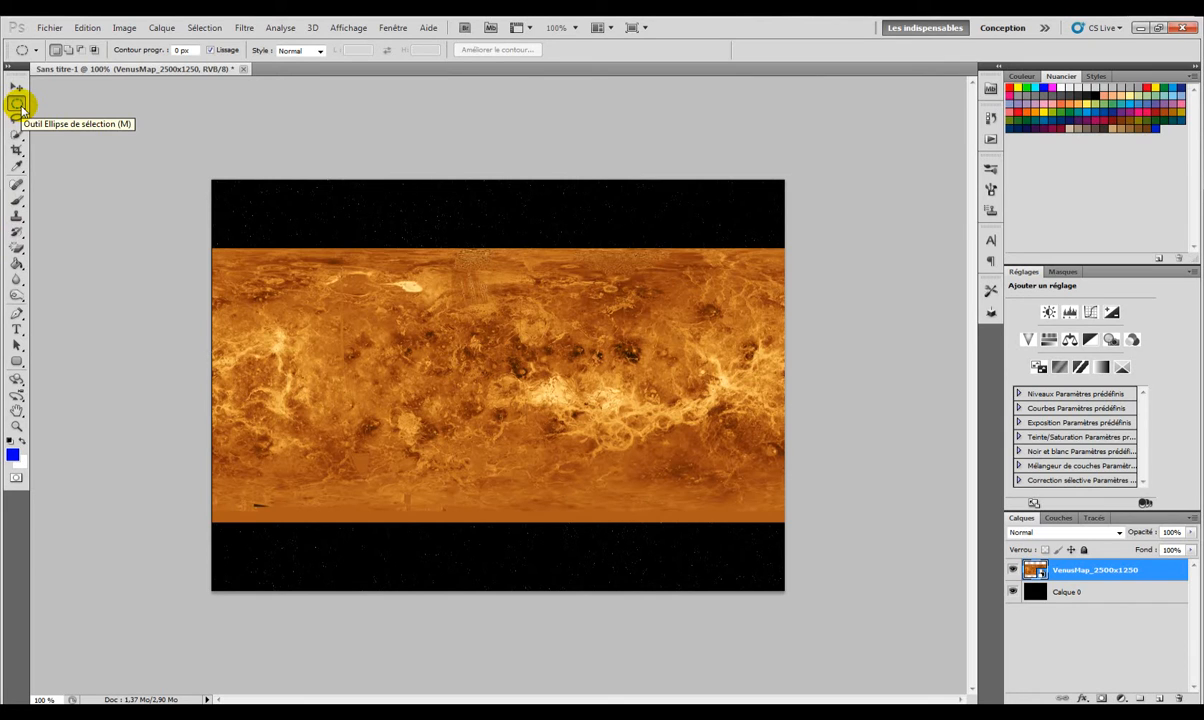
click(16, 106)
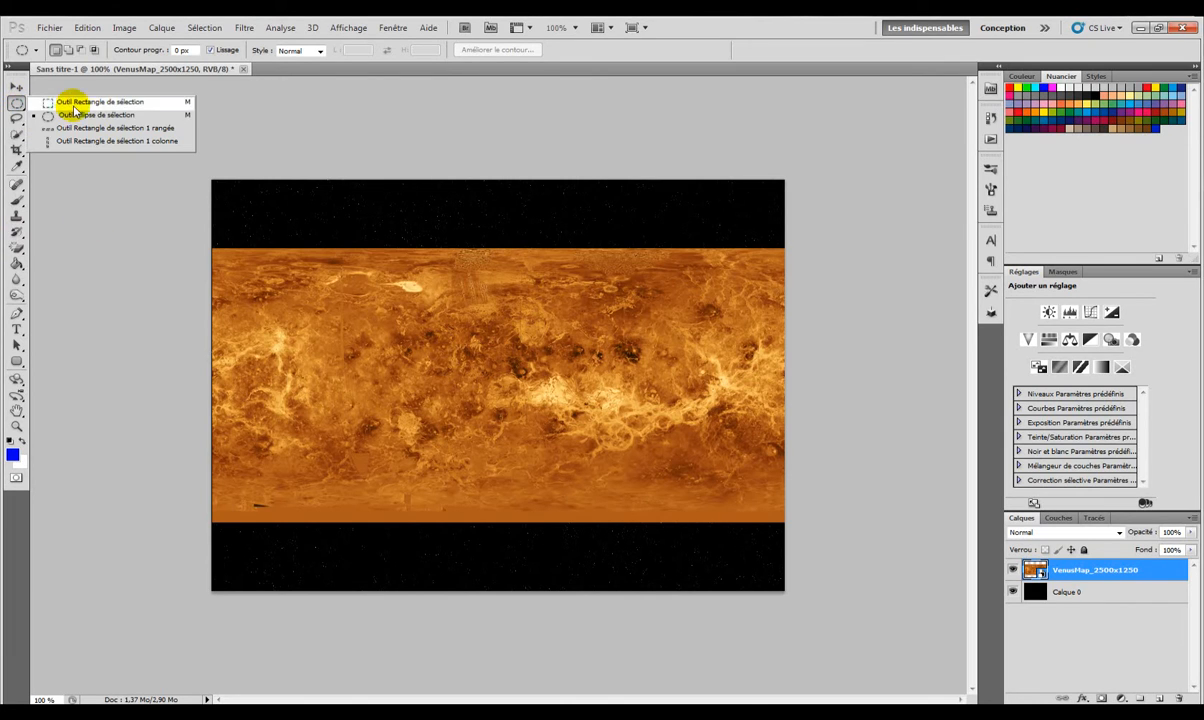
click(60, 115)
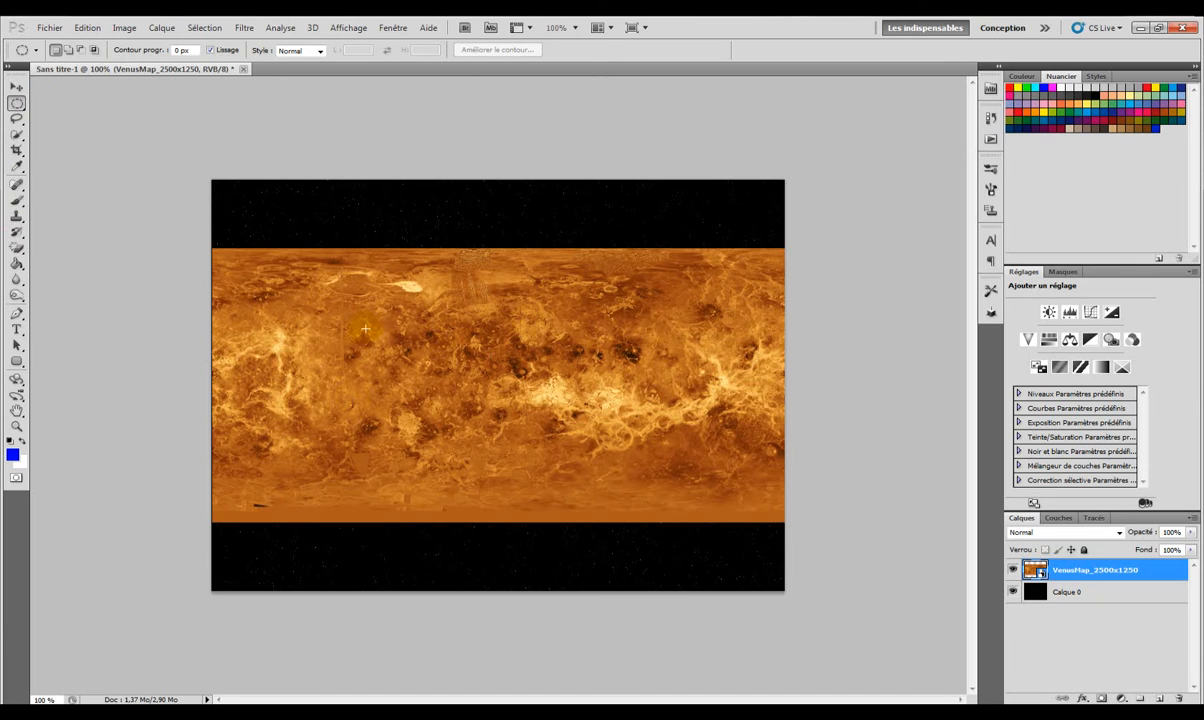
drag(608, 436, 397, 408)
drag(511, 368, 511, 369)
drag(328, 260, 387, 281)
drag(495, 421, 479, 420)
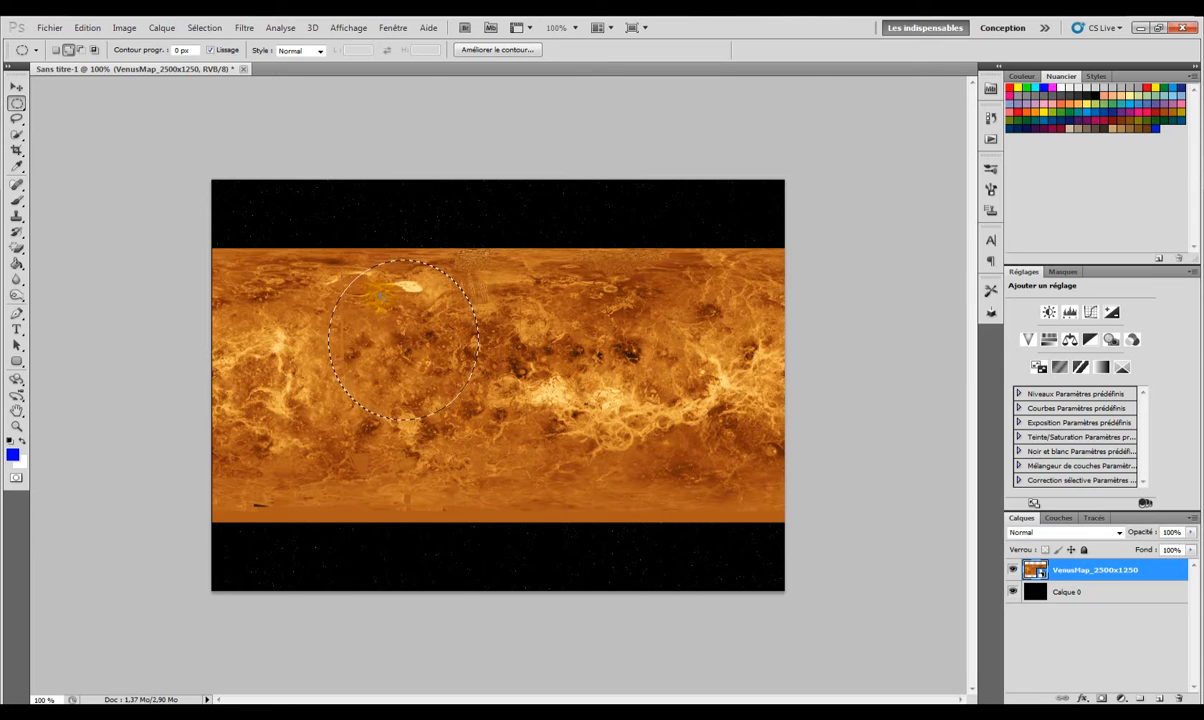
click(342, 287)
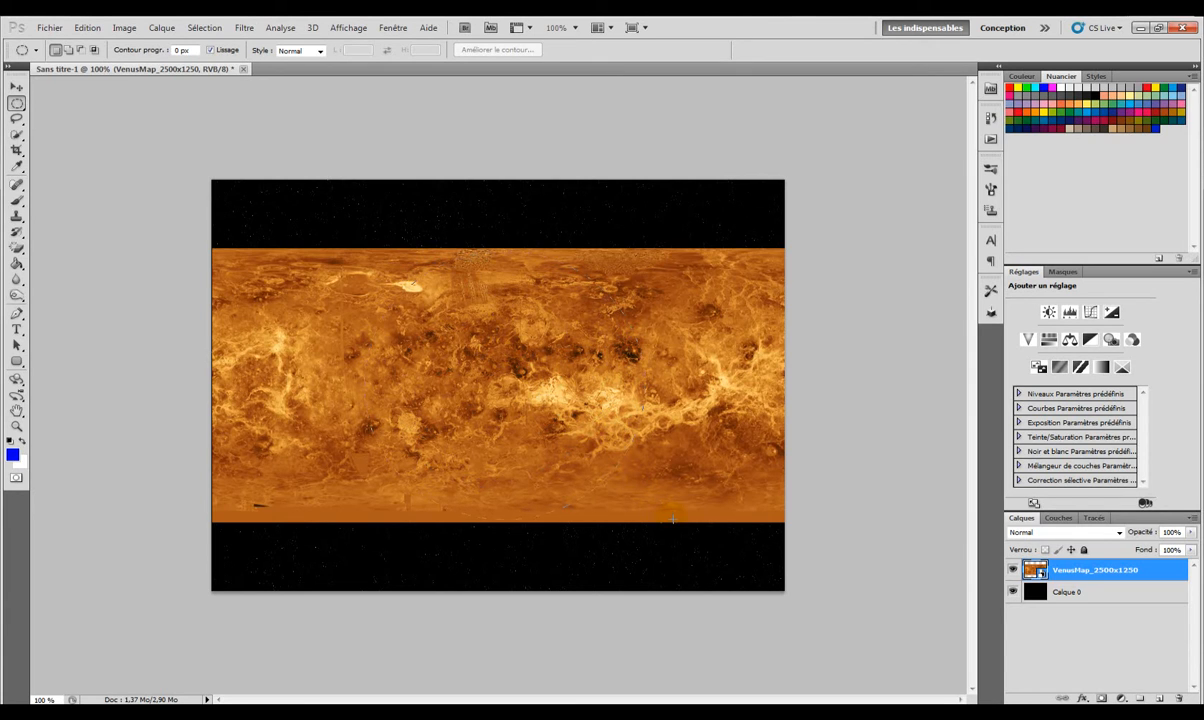
Step: Draw a near-circular selection in the middle of the Venus map, spanning almost its full height, and invert the selection
drag(677, 520, 677, 517)
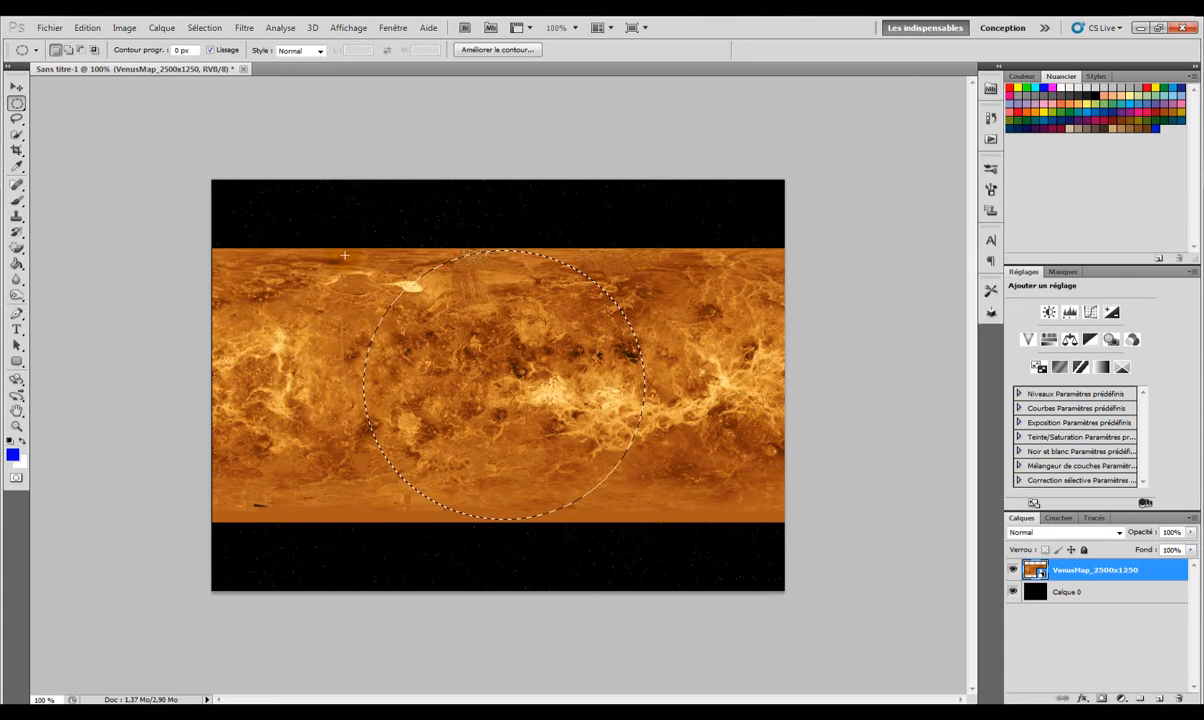
click(126, 27)
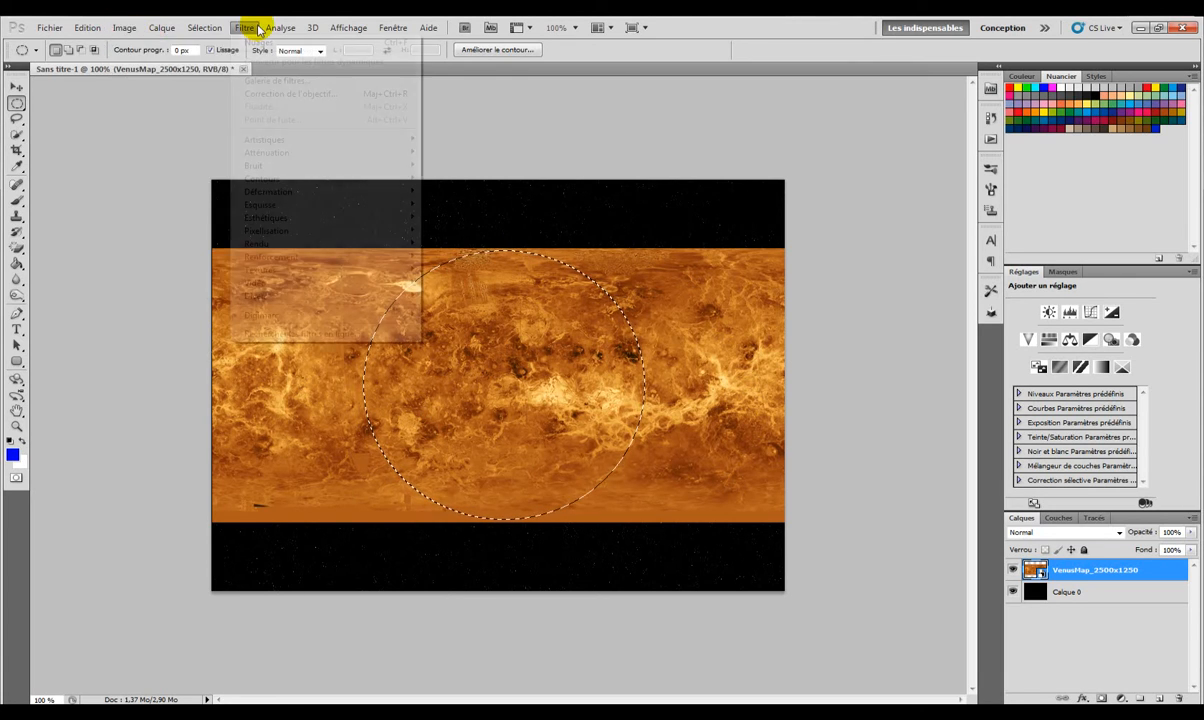
mouse_move(195, 27)
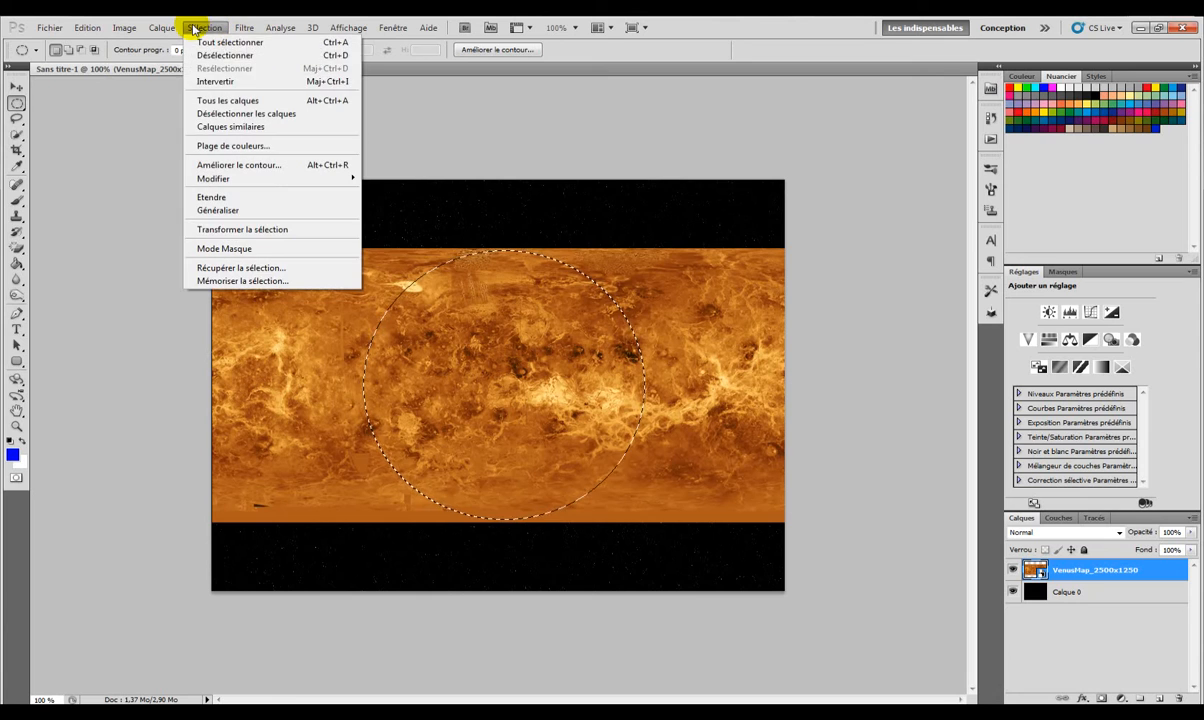
click(321, 83)
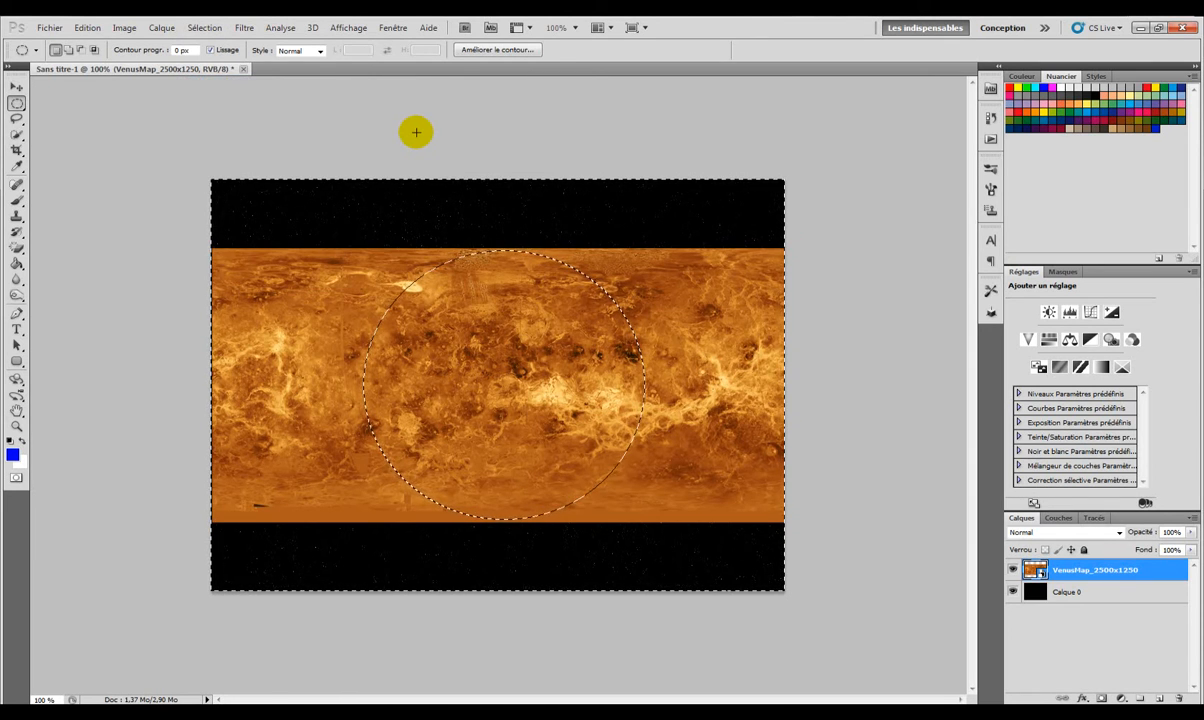
Step: Rasterize the Venus map layer, delete the pixels outside the circle and deselect, leaving a round planet
right_click(1085, 569)
click(858, 546)
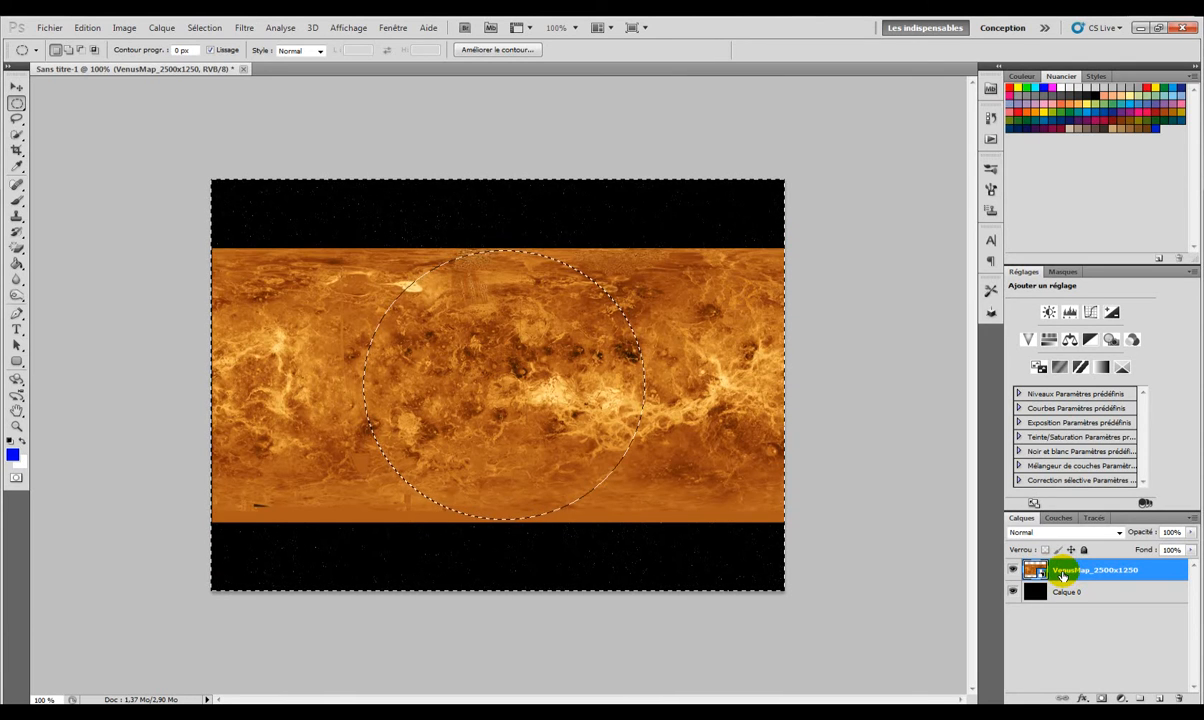
right_click(1062, 577)
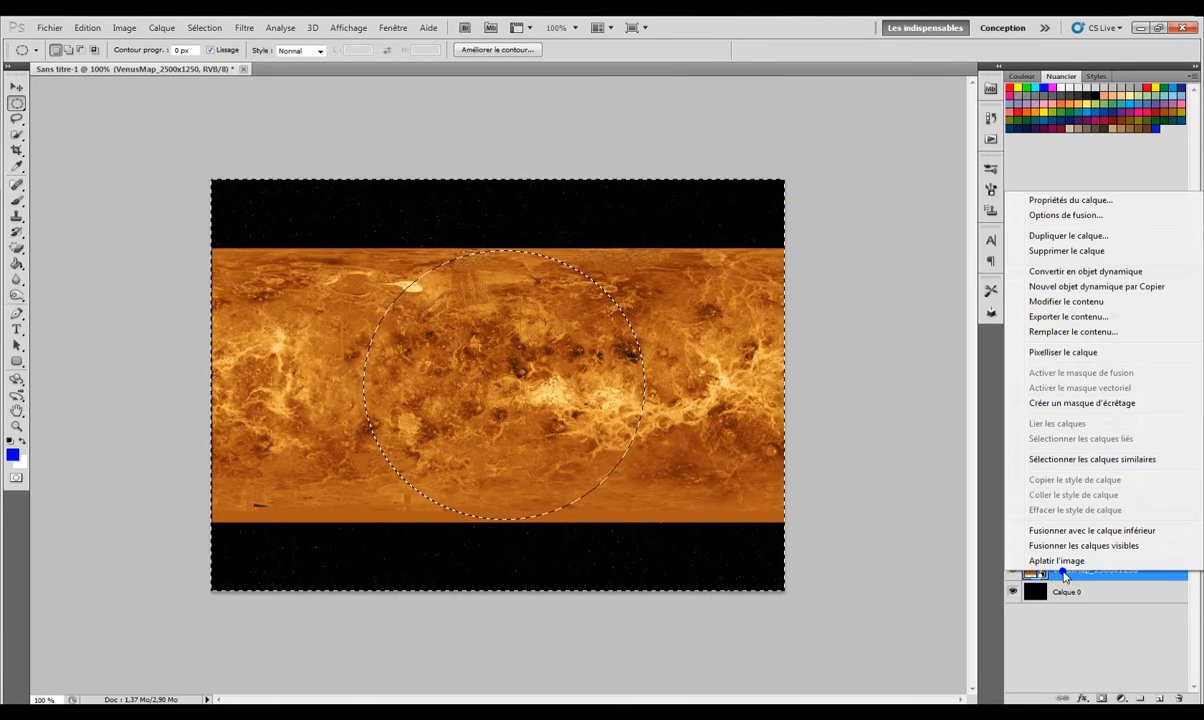
click(1062, 349)
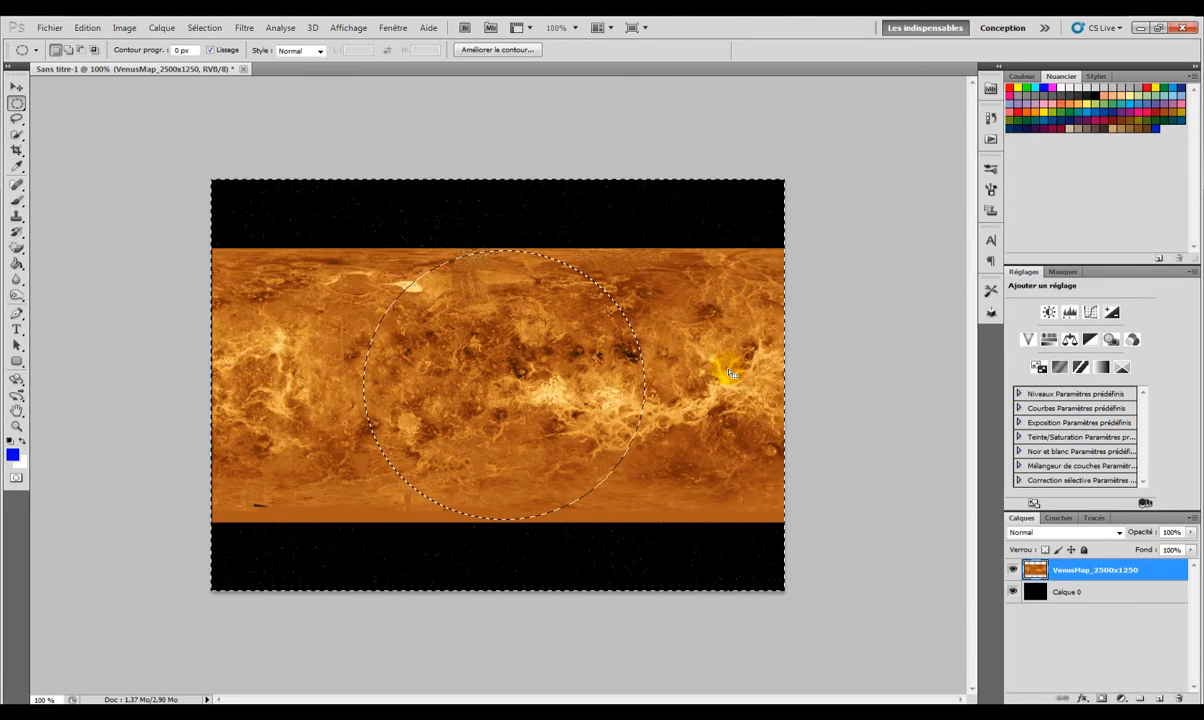
key(Delete)
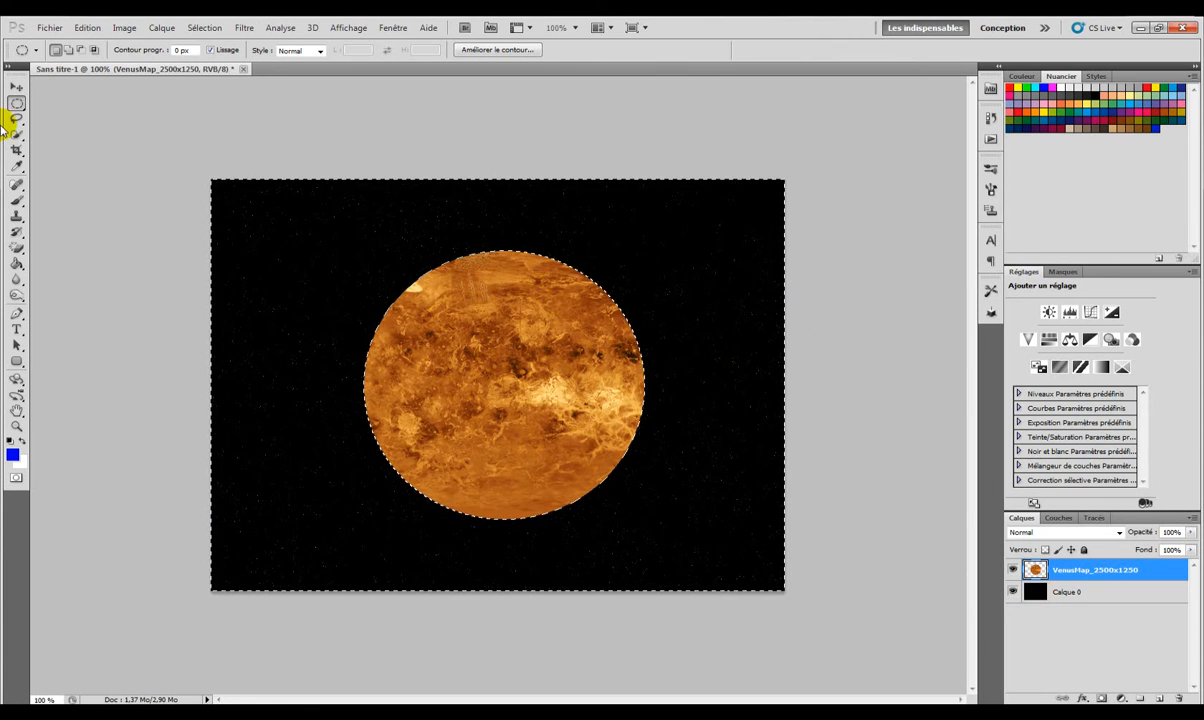
click(89, 189)
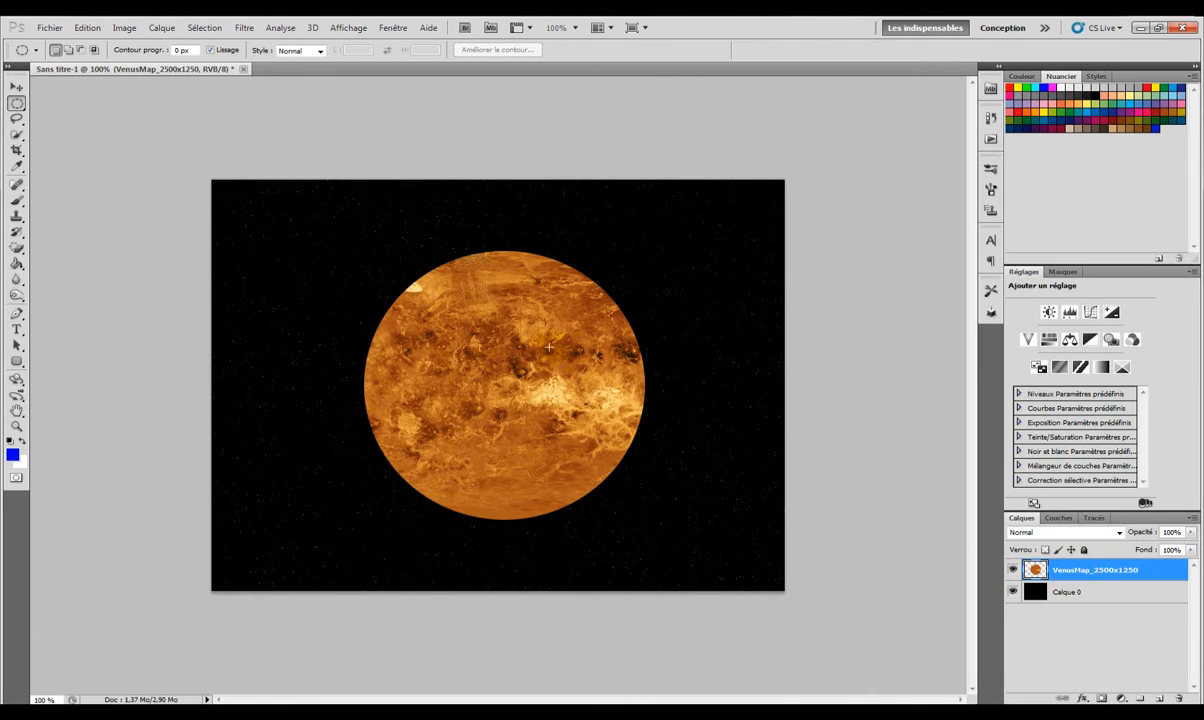
Step: Move the planet towards the upper-left part of the starfield canvas
right_click(1073, 578)
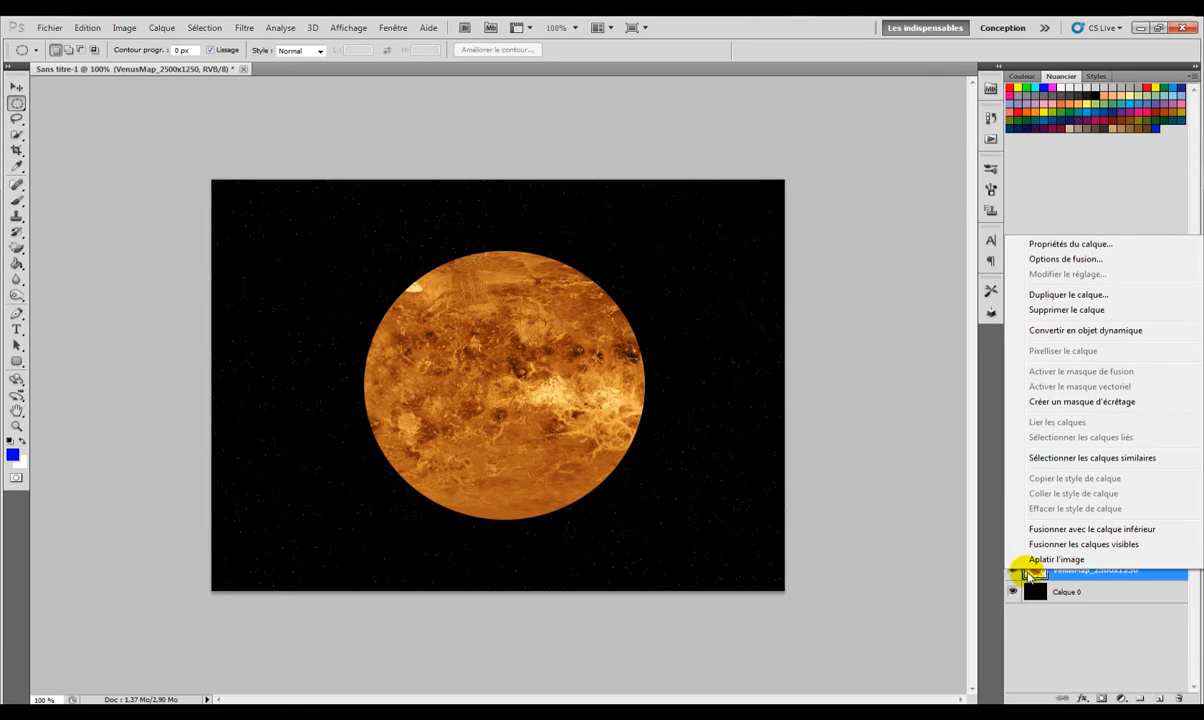
click(14, 99)
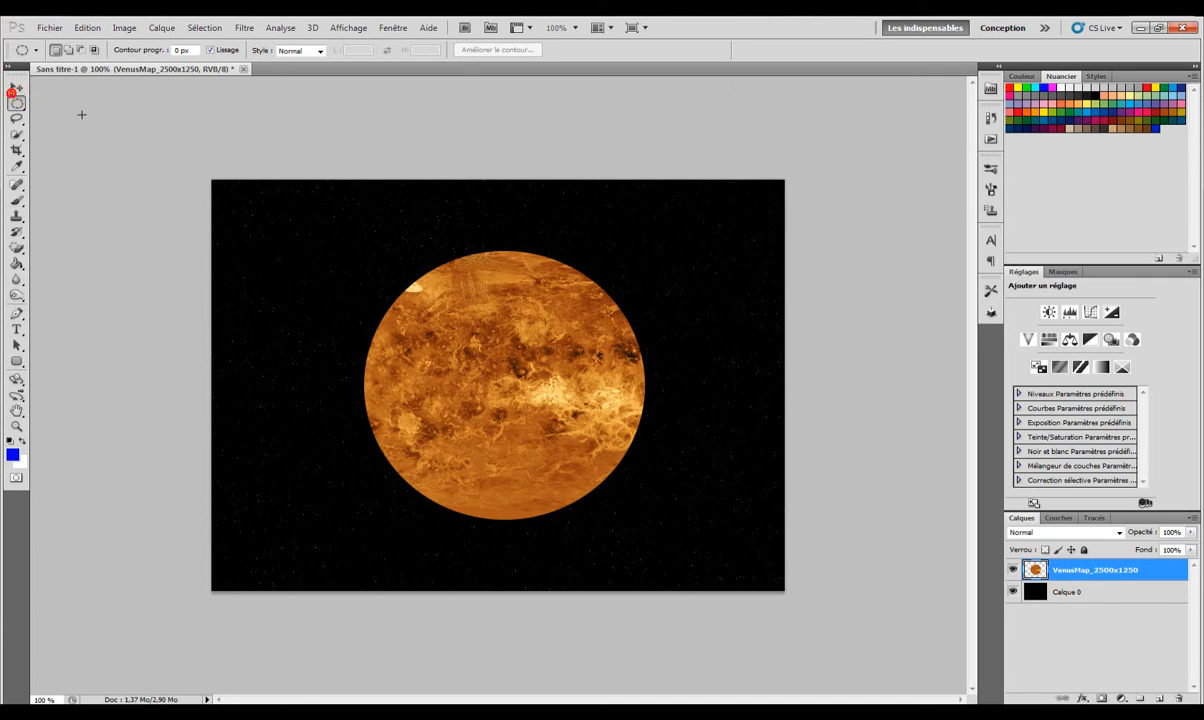
click(16, 87)
drag(403, 352, 407, 386)
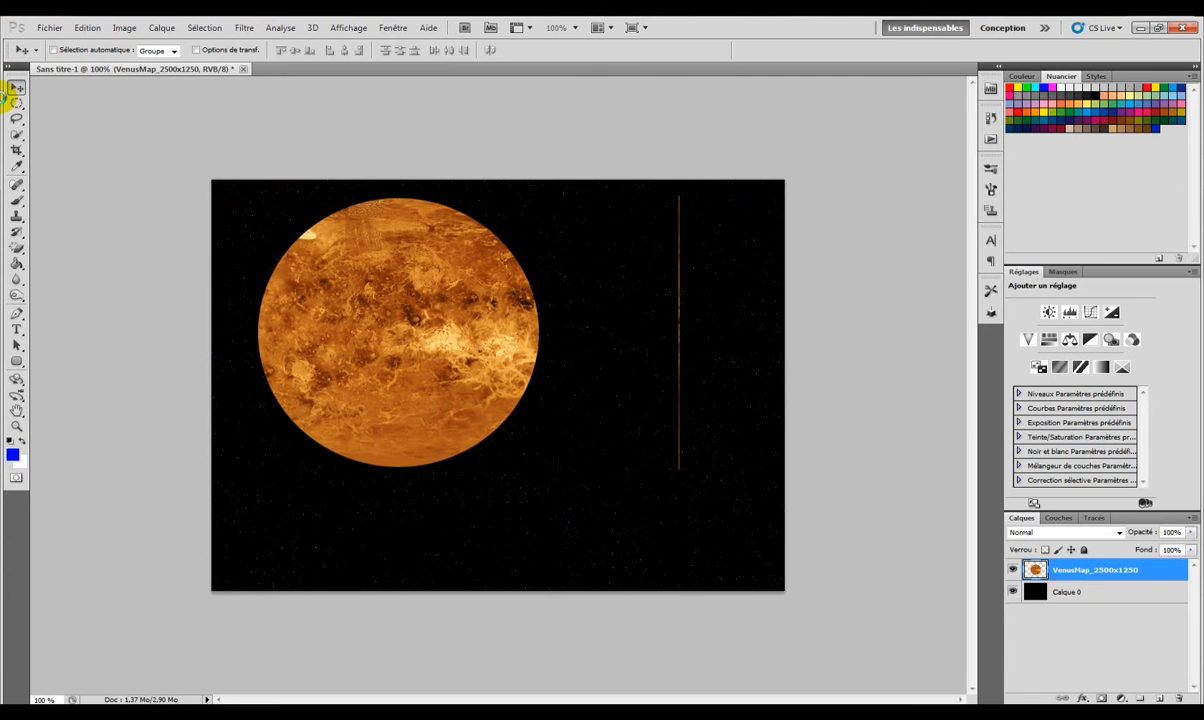
Step: Enclose the leftover thin orange vertical line beside the planet in an elliptical selection, delete it and deselect
click(16, 103)
drag(744, 162, 624, 554)
key(Delete)
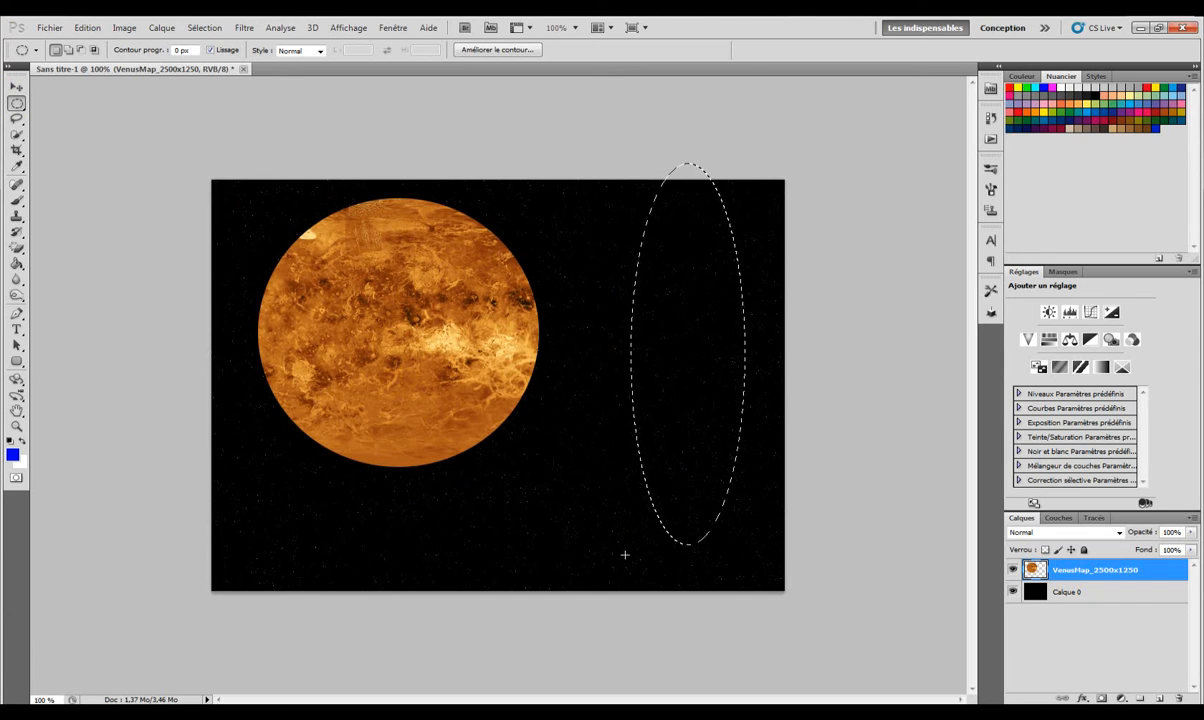
click(231, 189)
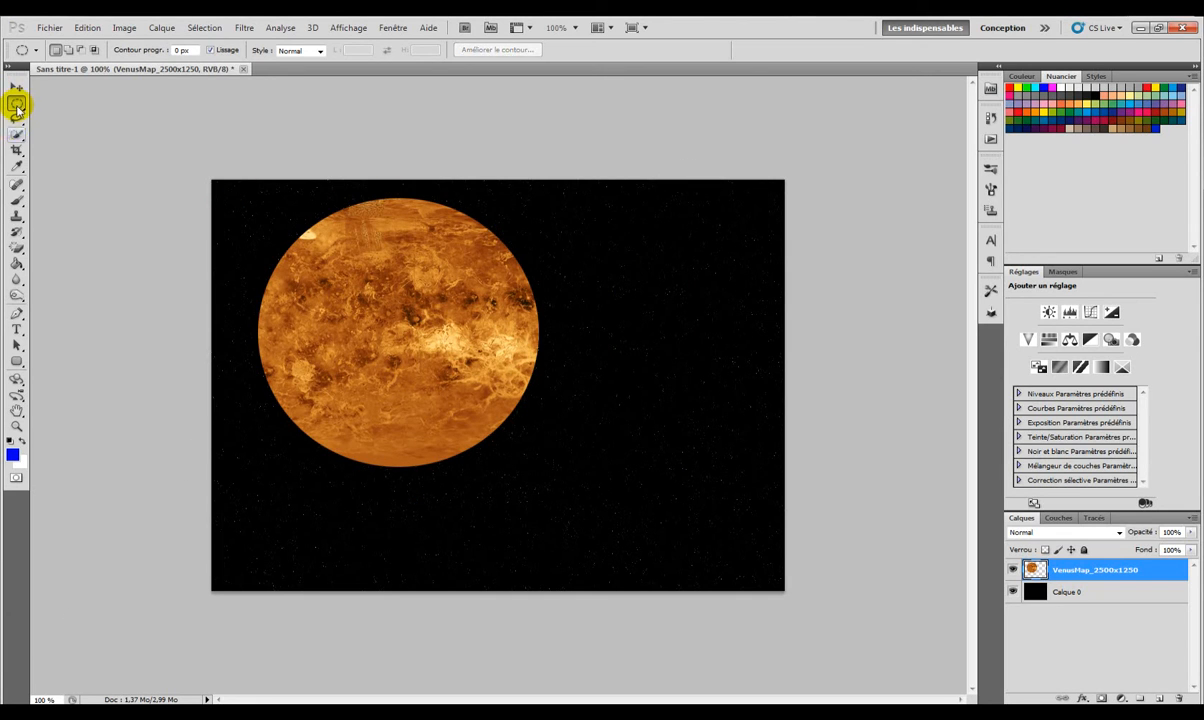
Step: Free Transform the planet to 67.78% width and 72.27% height, and move it slightly further left and up
right_click(395, 304)
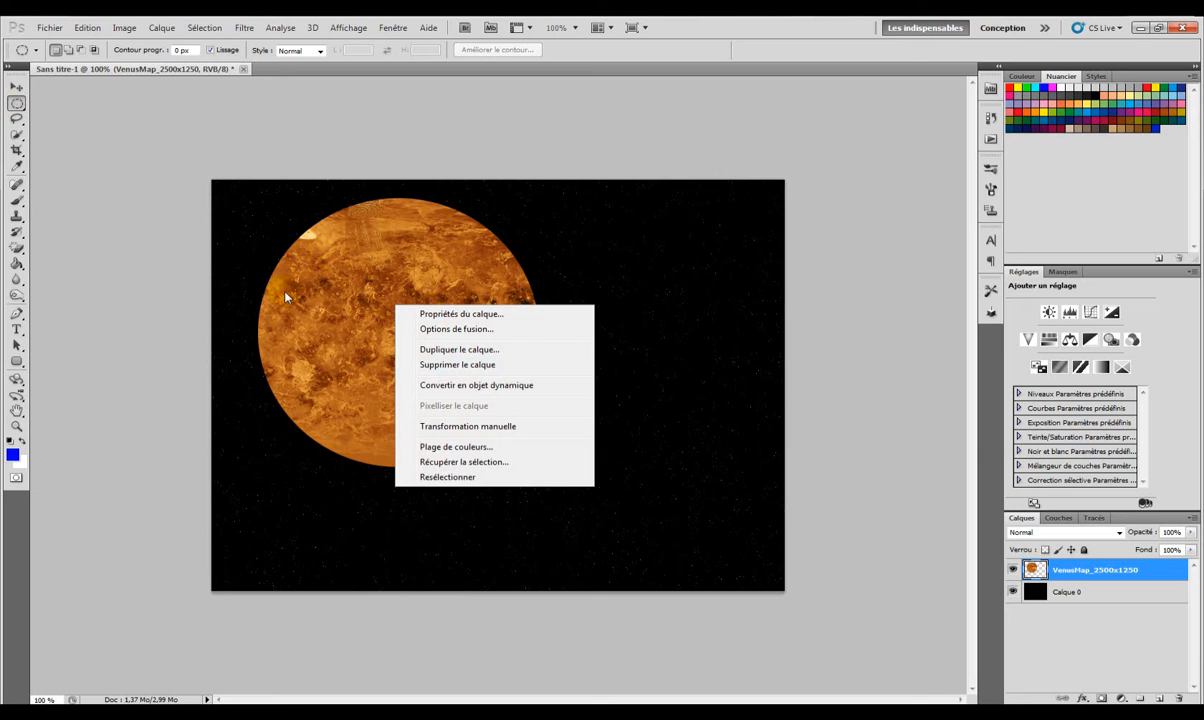
click(445, 427)
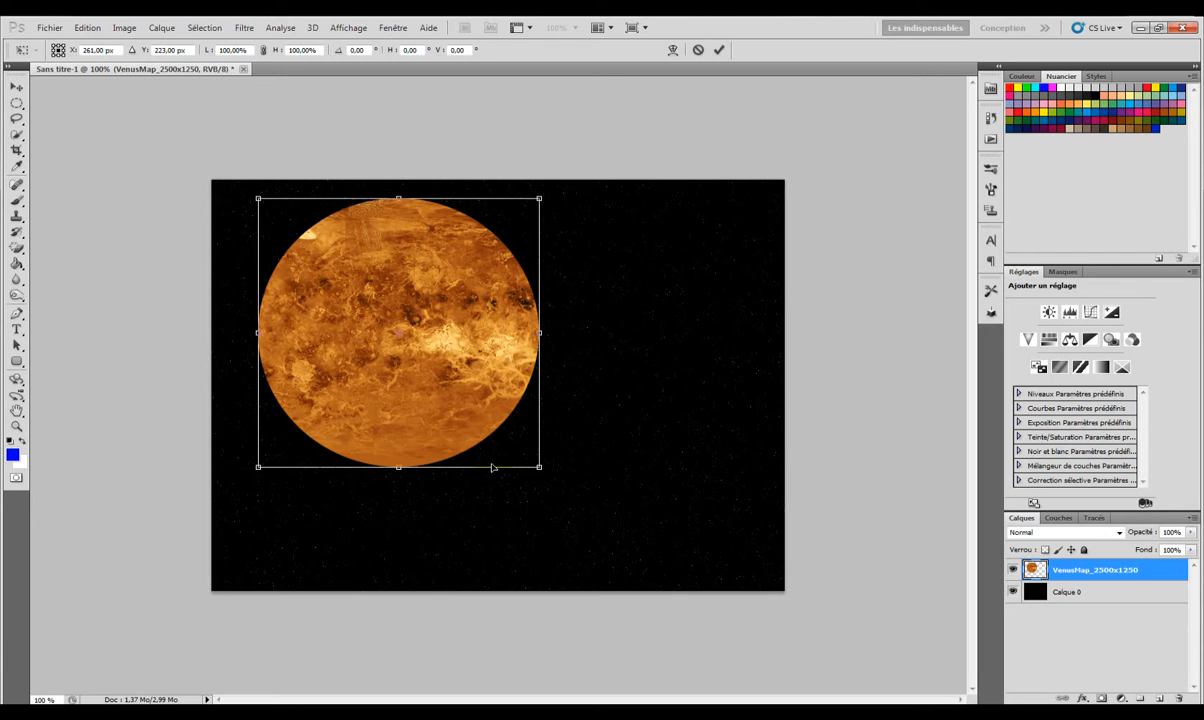
drag(538, 467, 555, 521)
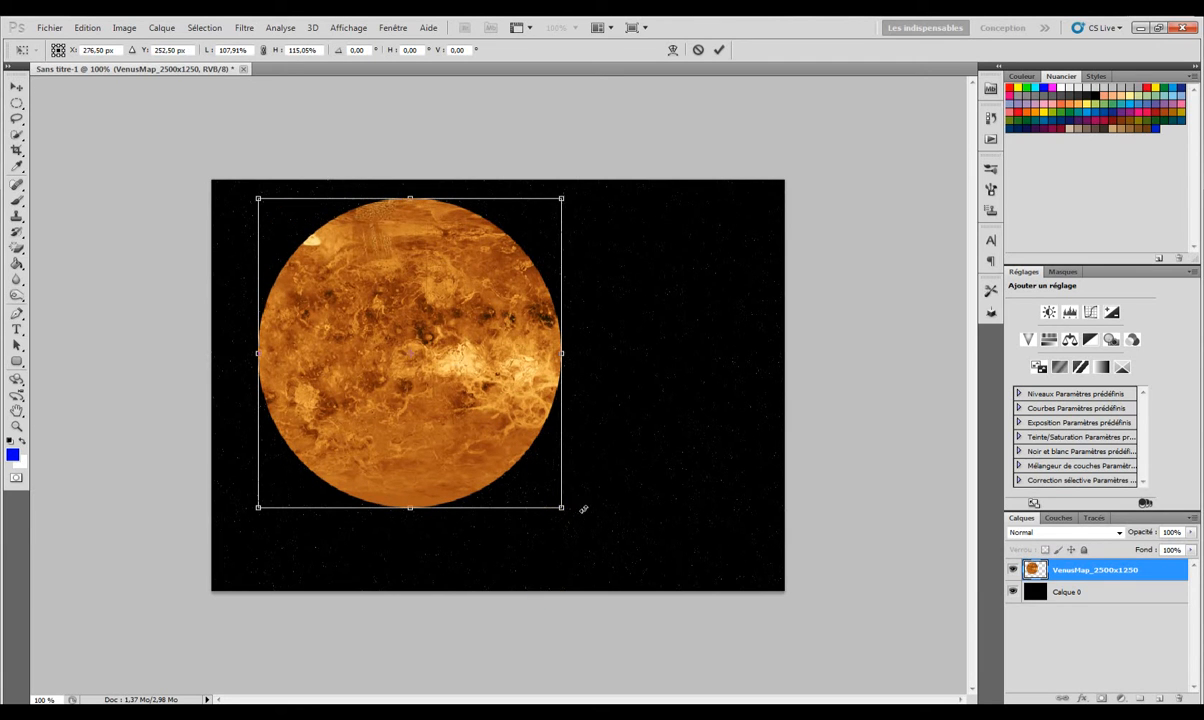
drag(560, 506, 449, 357)
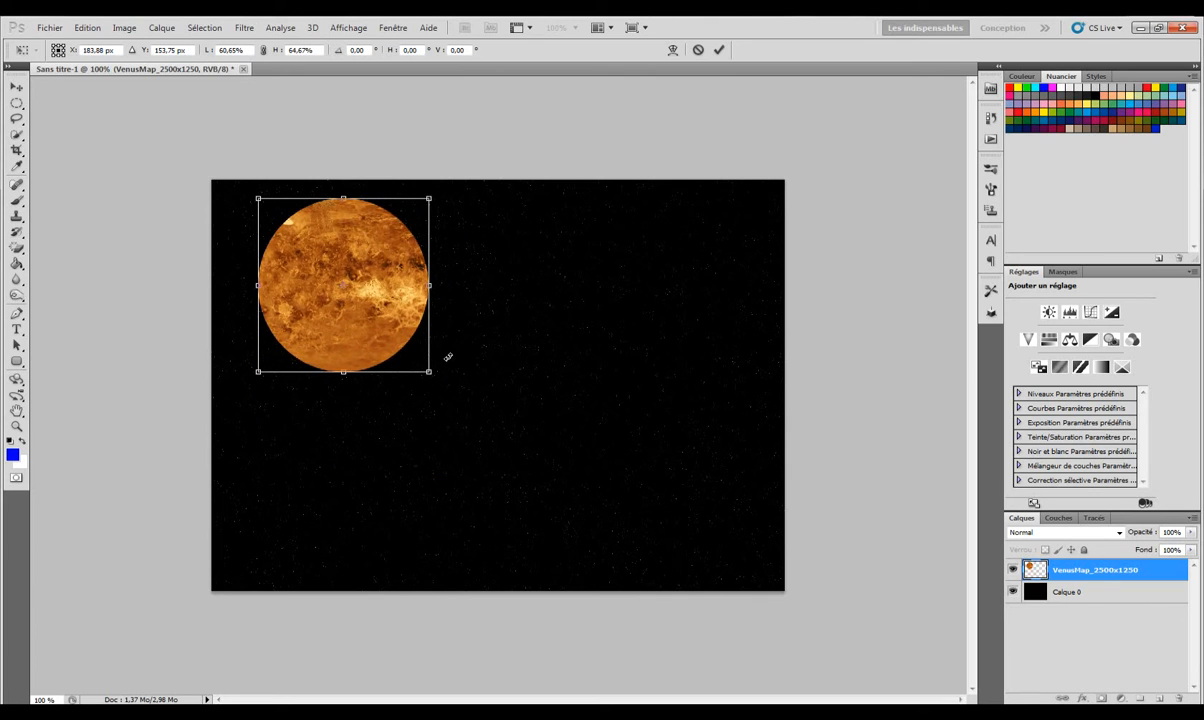
drag(428, 373, 460, 383)
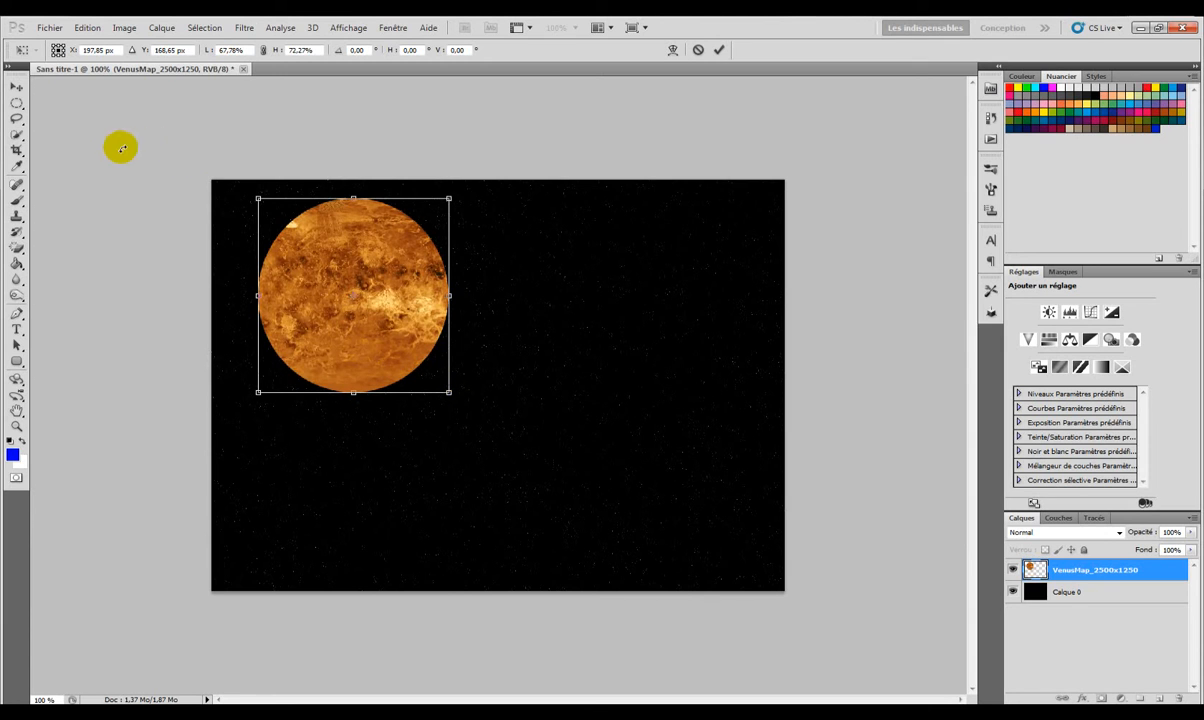
click(718, 49)
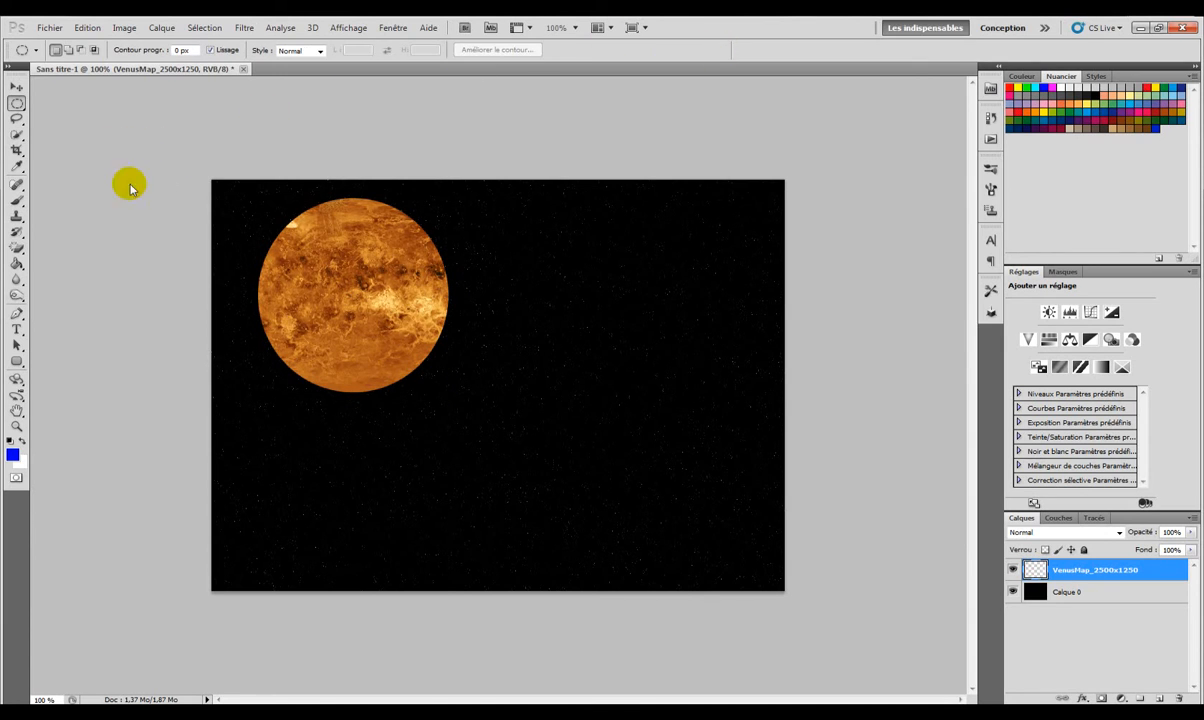
click(16, 87)
mouse_move(297, 261)
mouse_down()
mouse_move(395, 316)
mouse_move(298, 269)
mouse_move(292, 251)
mouse_move(302, 264)
mouse_move(287, 260)
mouse_up()
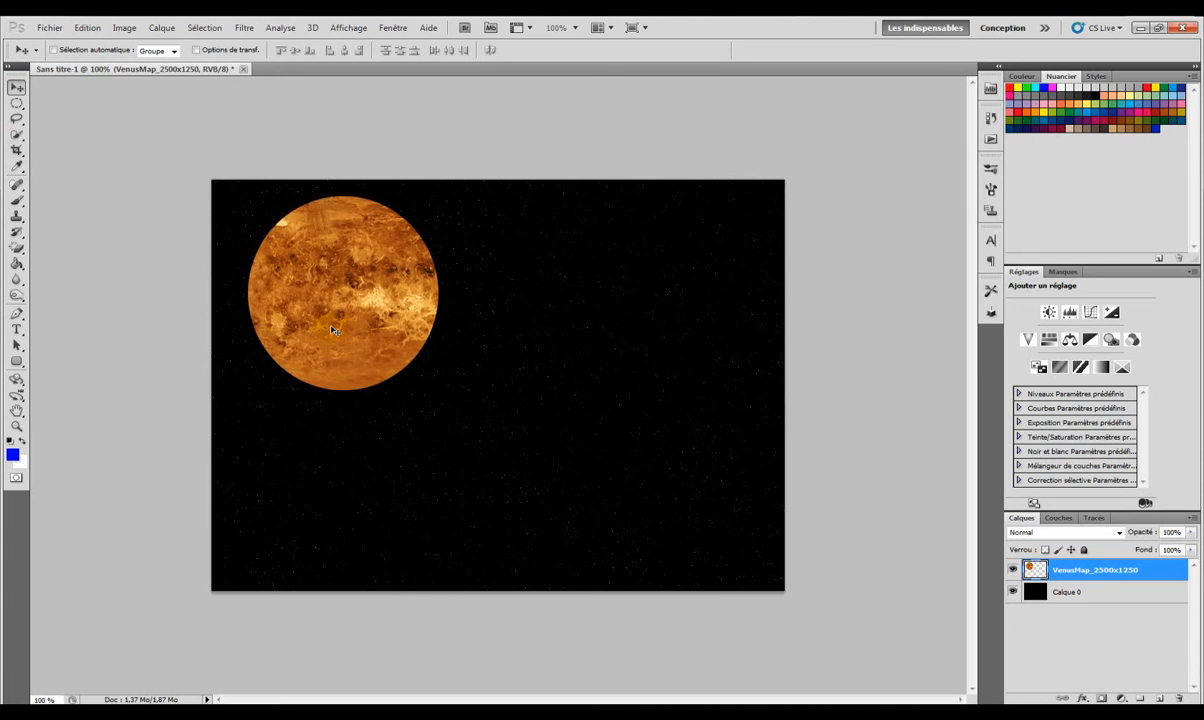
Step: Place the soucoupe-volante-01 image into the document and scale it down proportionally to 8.95%
click(48, 27)
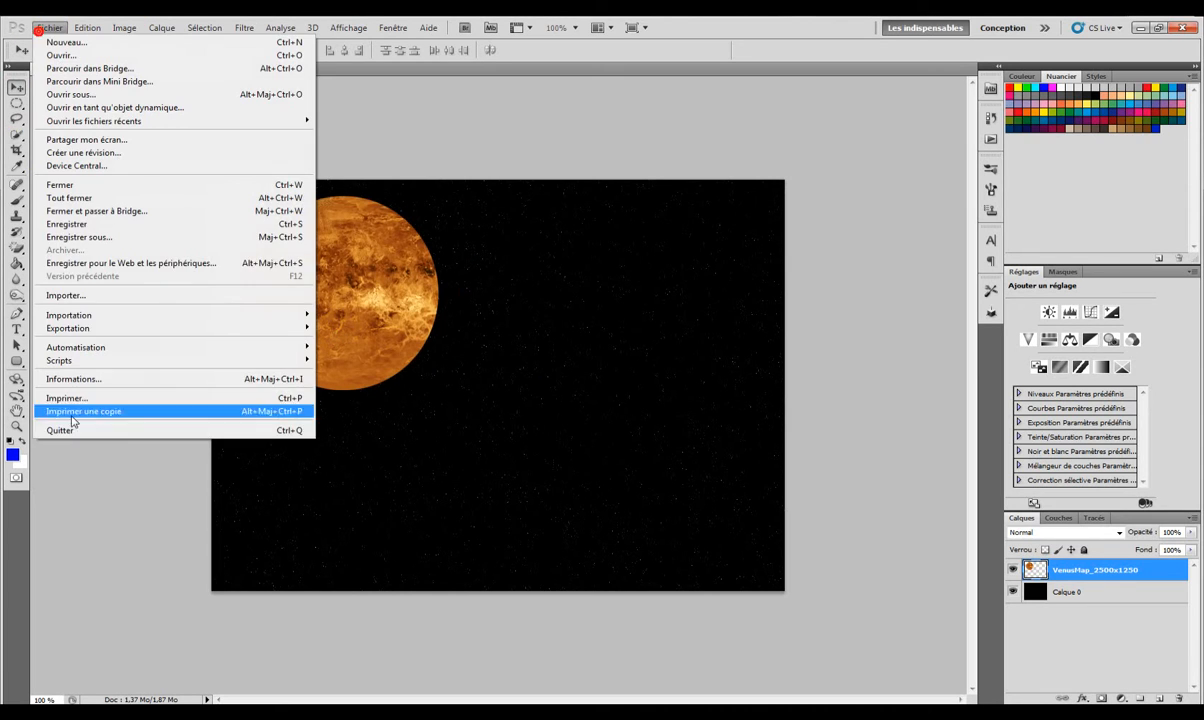
click(103, 295)
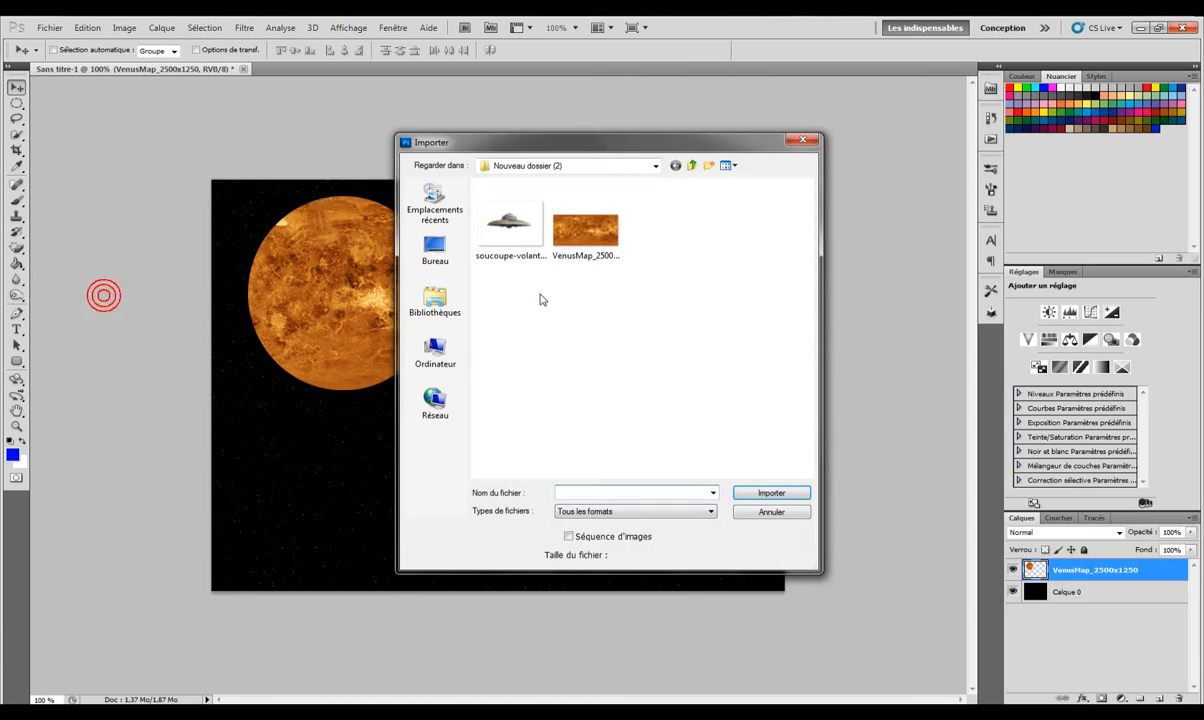
click(508, 222)
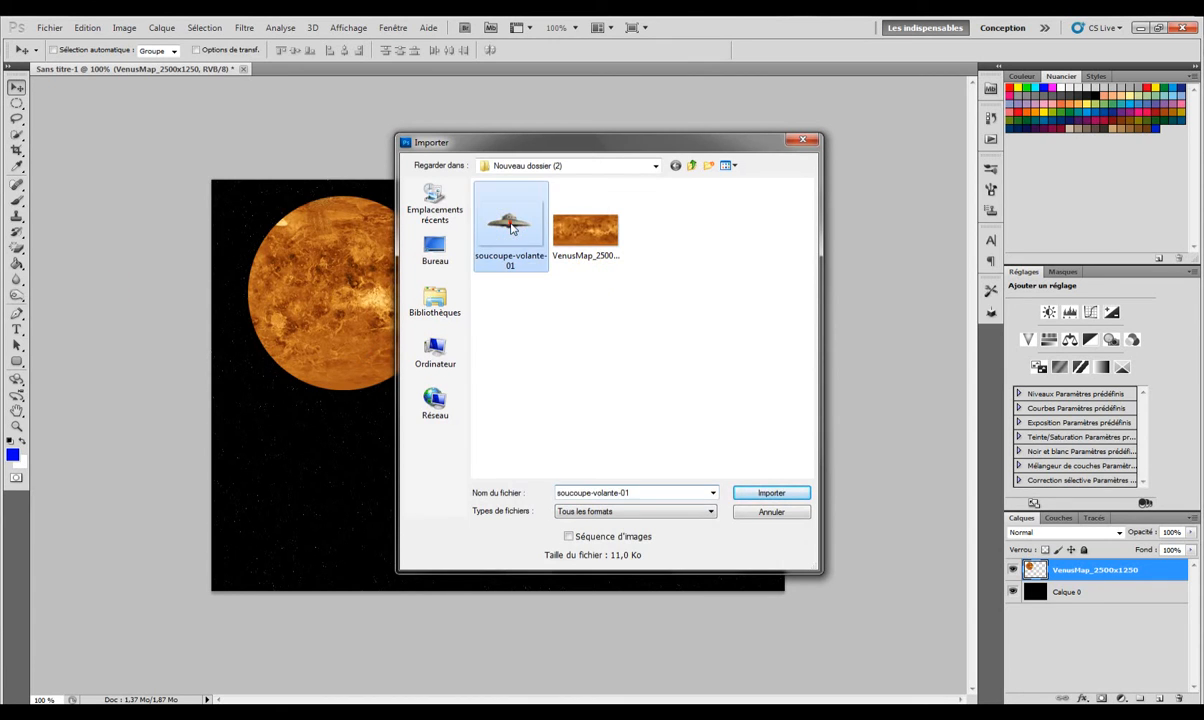
double_click(510, 228)
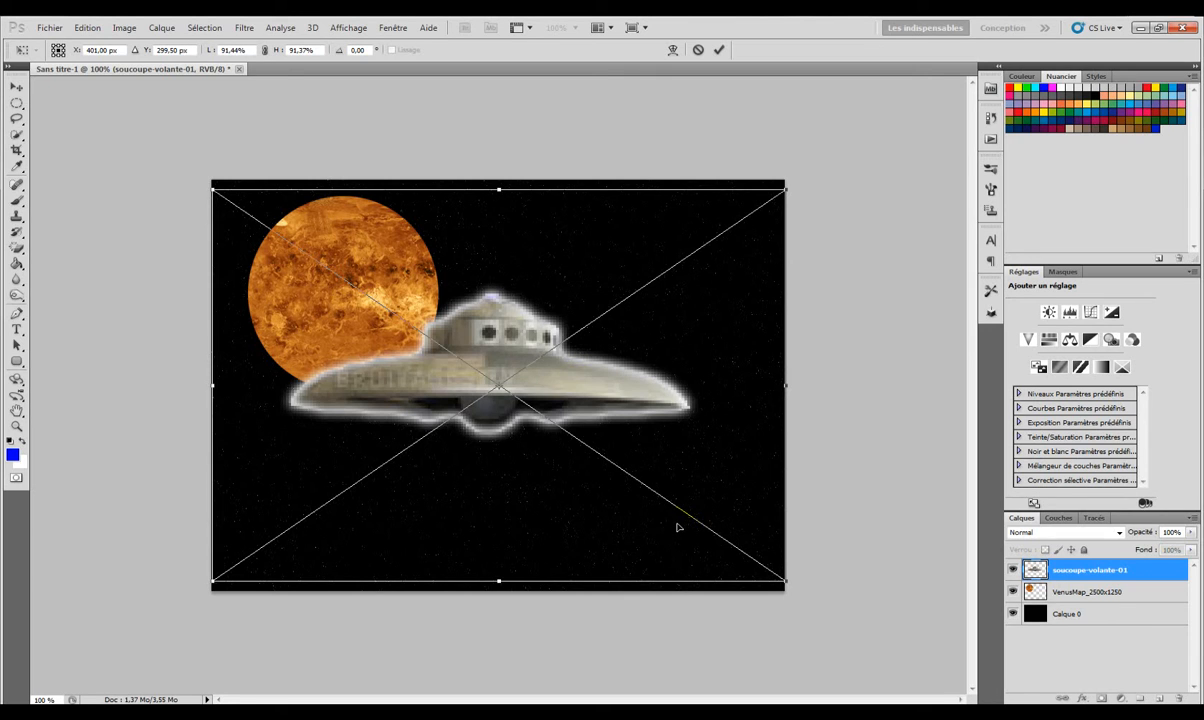
drag(786, 581, 470, 361)
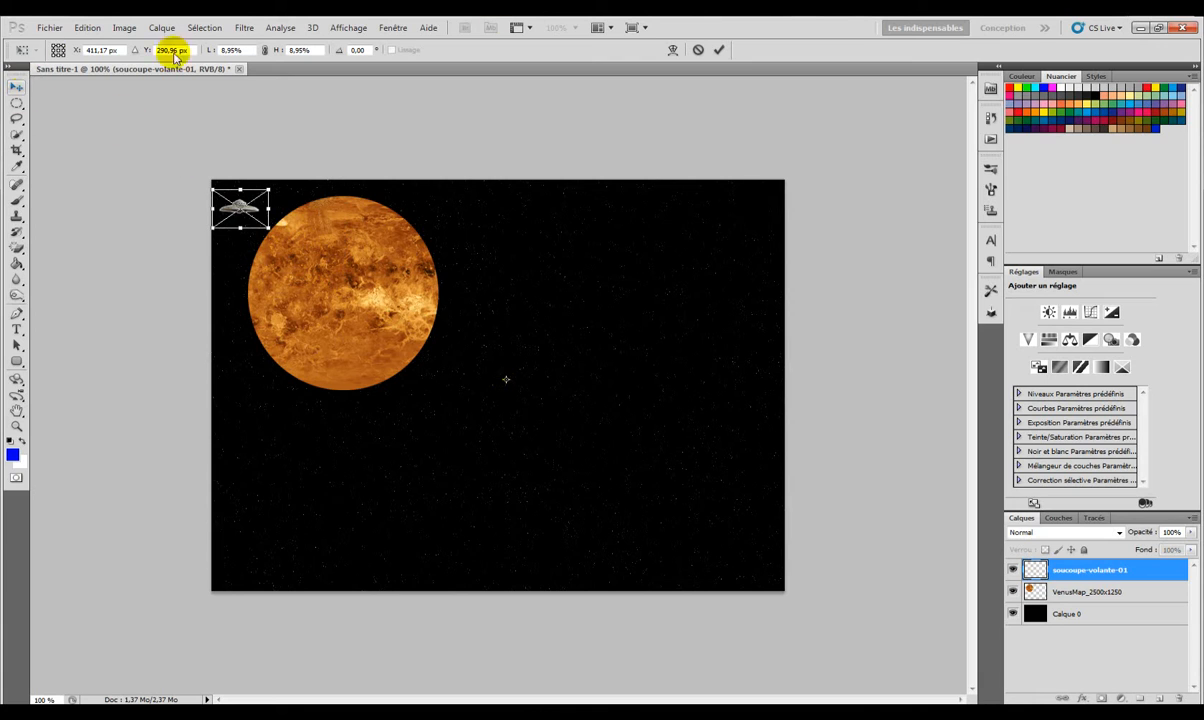
click(716, 53)
Step: Move the small flying saucer into the empty starfield to the lower right of the planet
click(16, 89)
drag(300, 242, 601, 415)
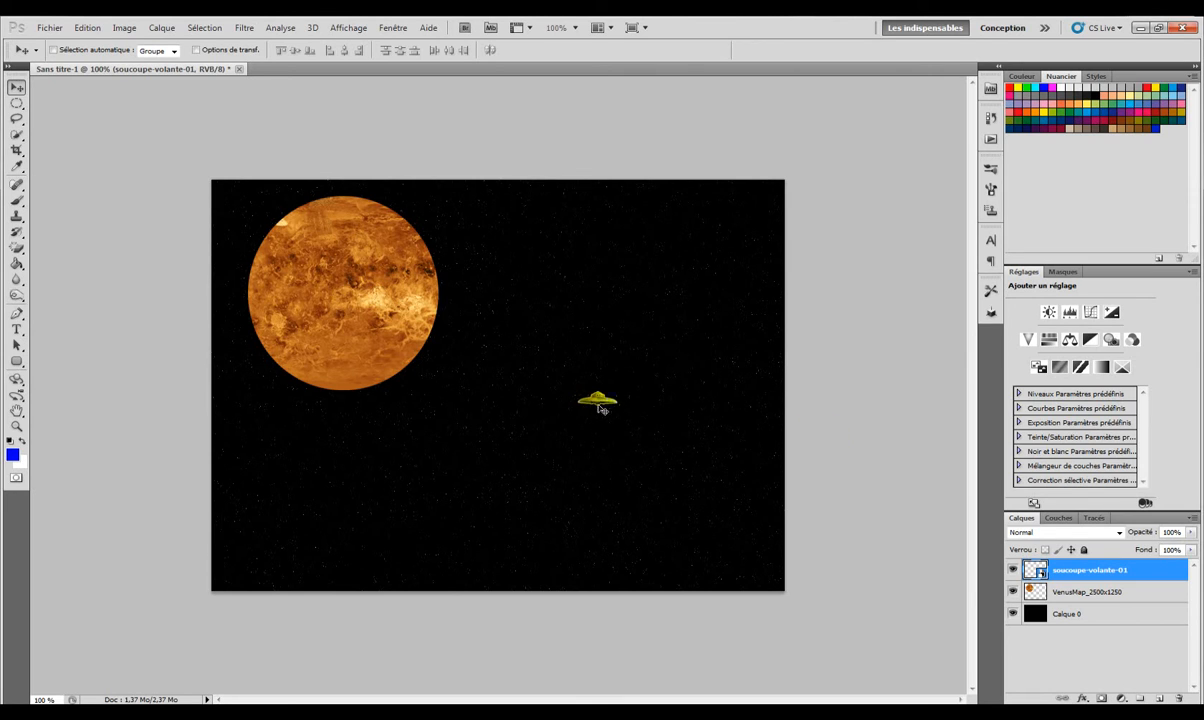
drag(583, 390, 588, 391)
Step: Duplicate the soucoupe-volante-01 layer and select the original saucer layer beneath the copy
click(1100, 569)
drag(1100, 569, 1162, 697)
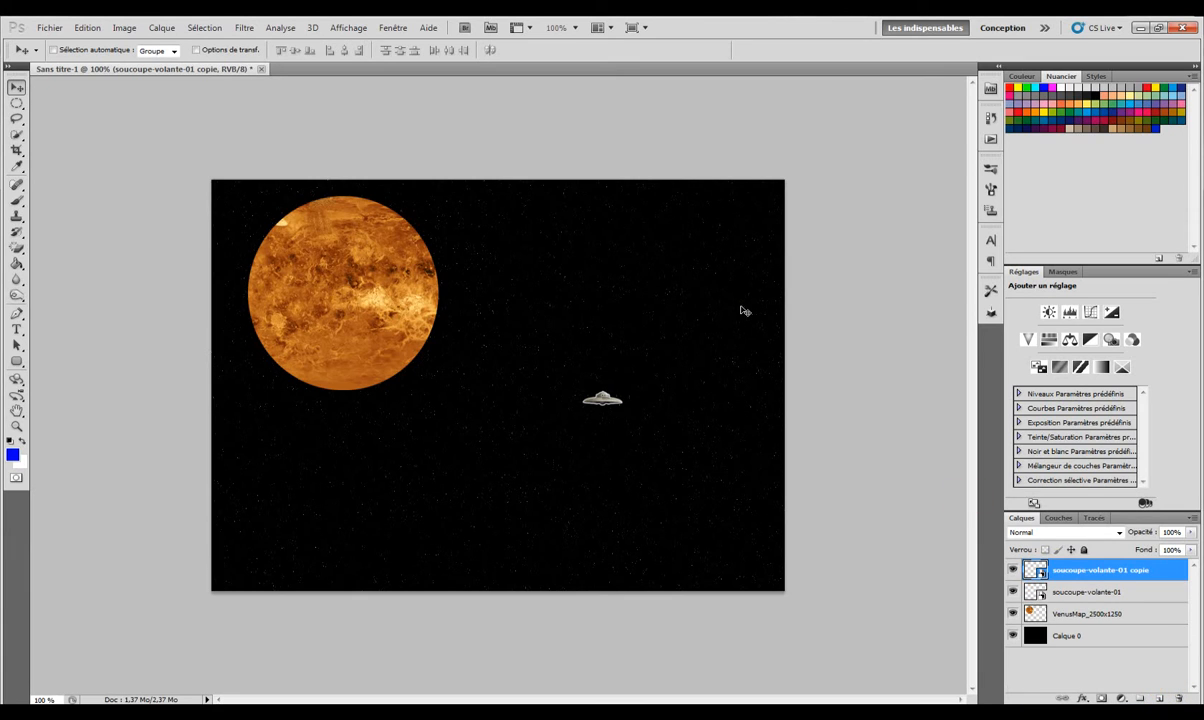
click(1104, 592)
click(1104, 576)
click(1103, 596)
click(1090, 570)
click(1091, 594)
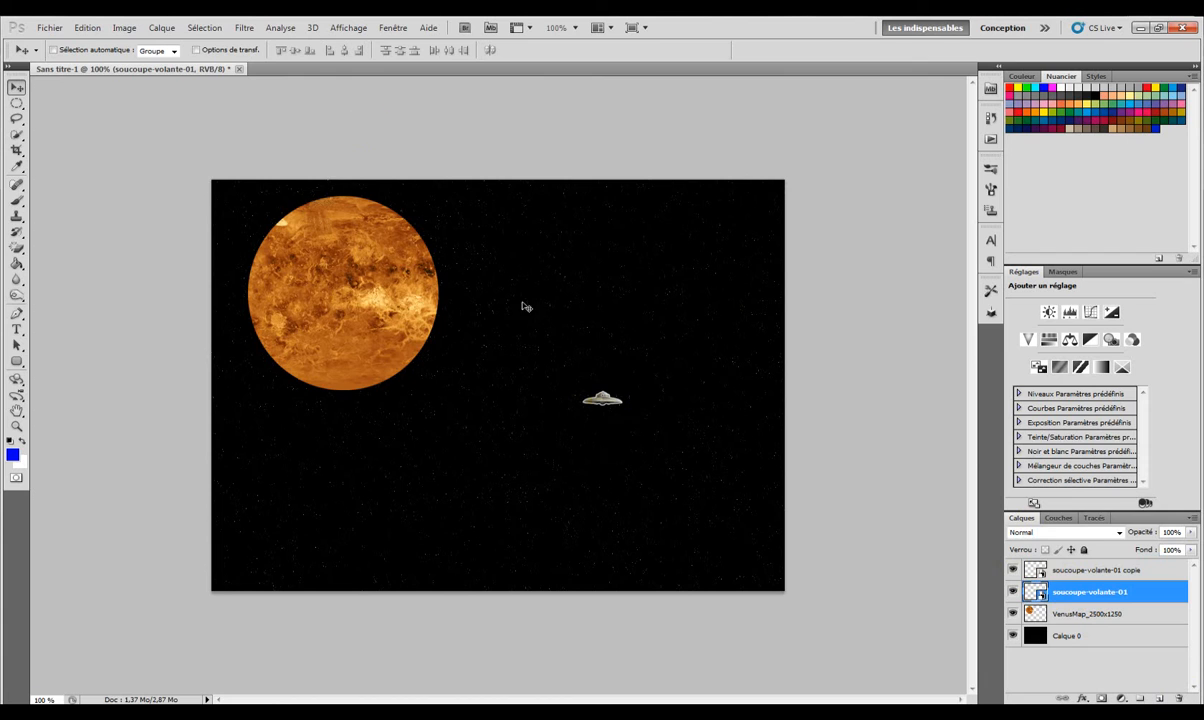
Step: With the saucer copy temporarily hidden, apply a motion blur with a 0° angle and 50-pixel distance to the original saucer layer
click(244, 27)
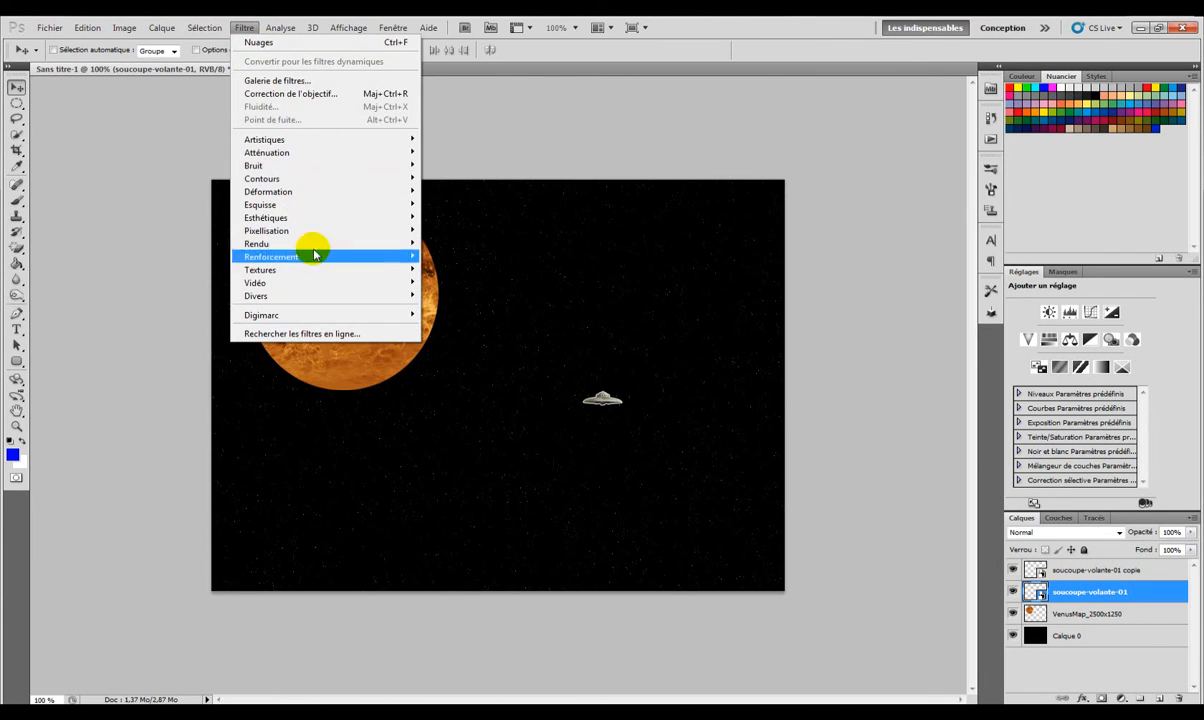
click(943, 592)
click(1013, 569)
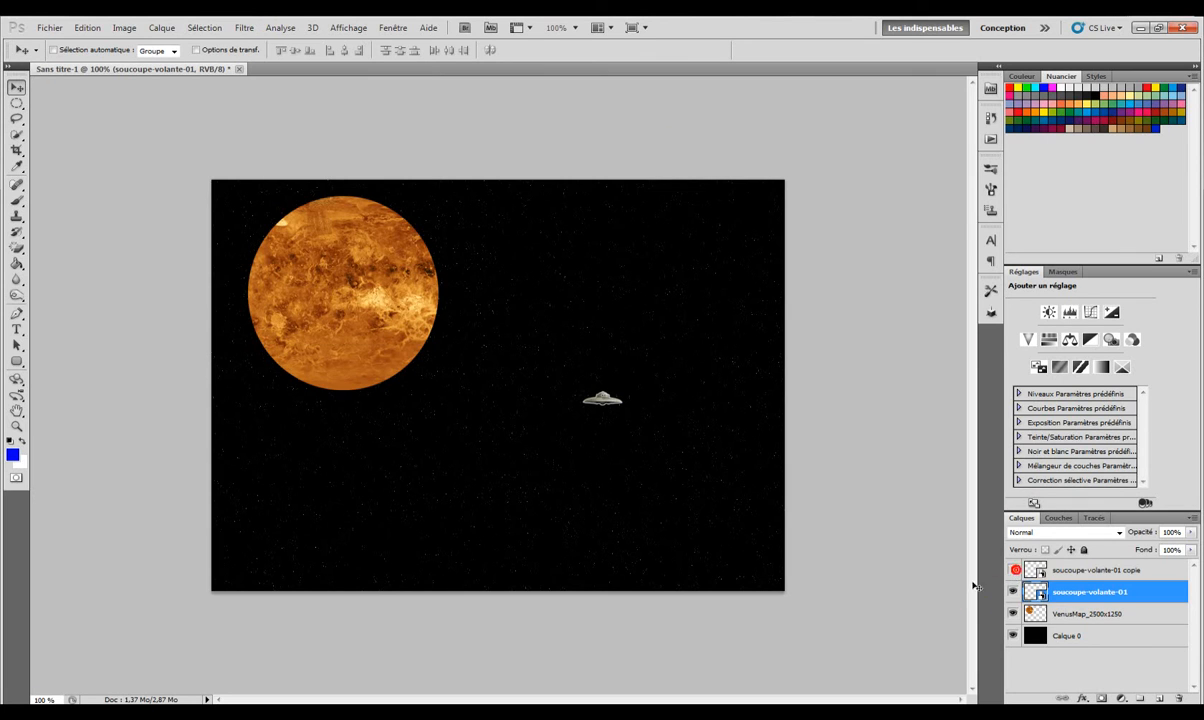
click(246, 28)
mouse_move(278, 153)
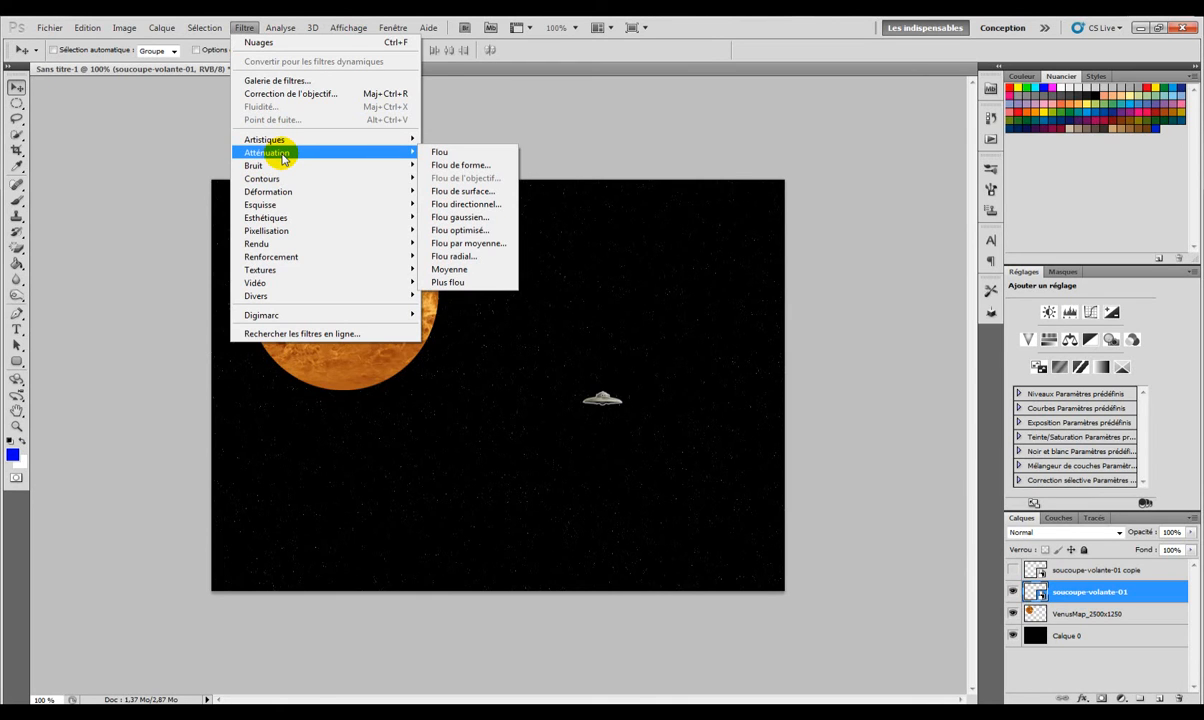
click(466, 204)
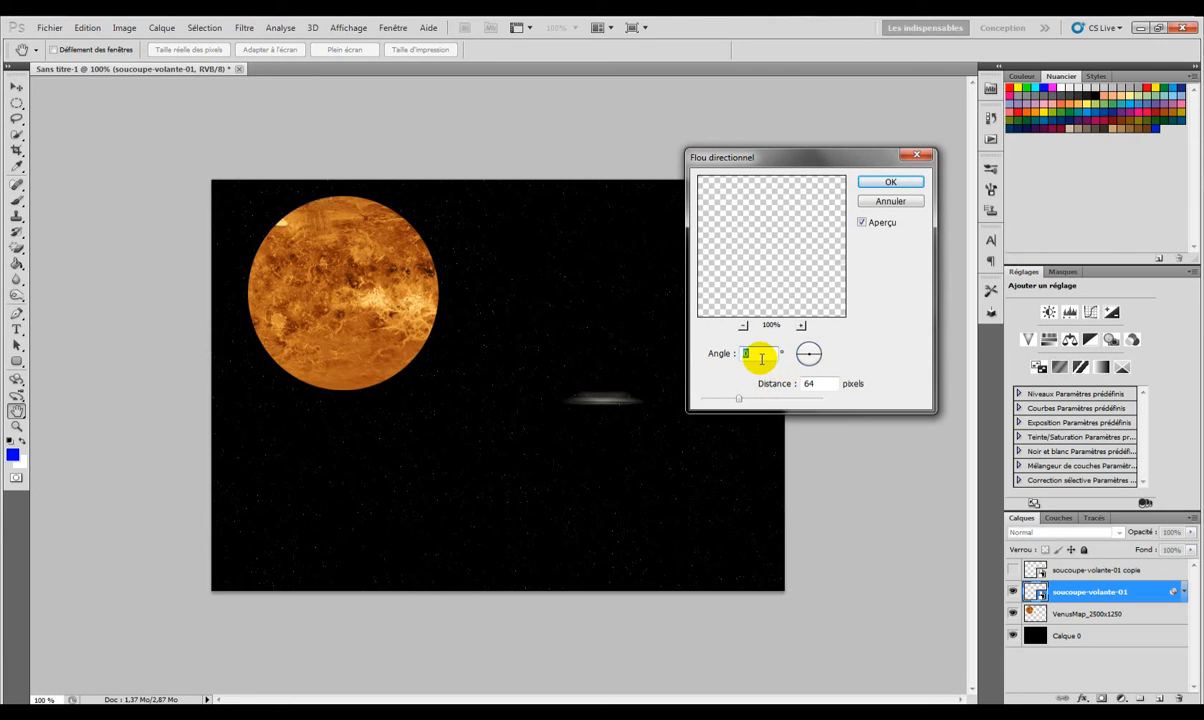
drag(806, 349, 814, 354)
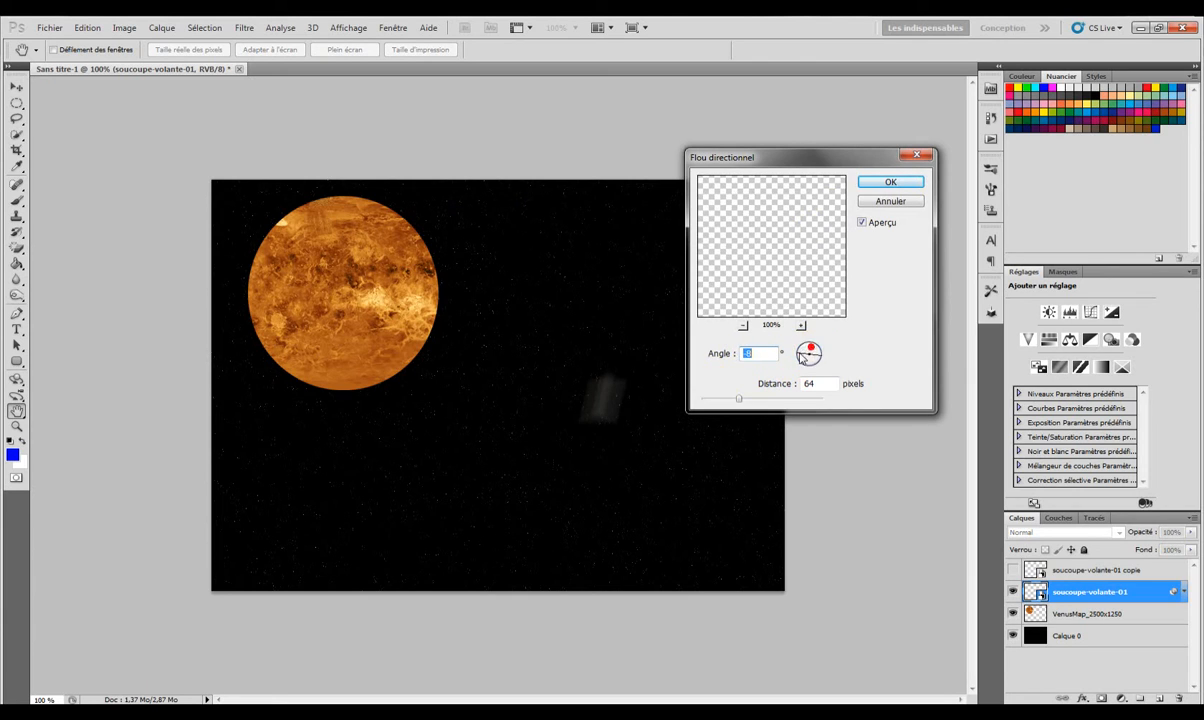
text(0)
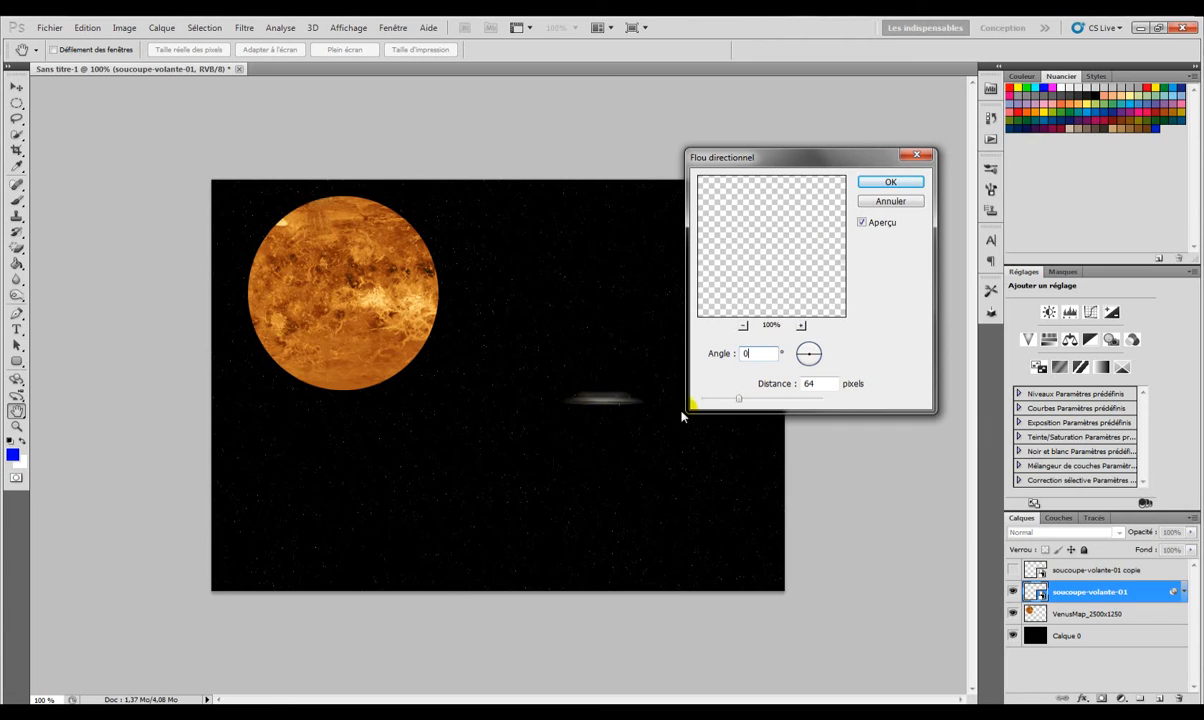
drag(739, 403, 733, 400)
text(50)
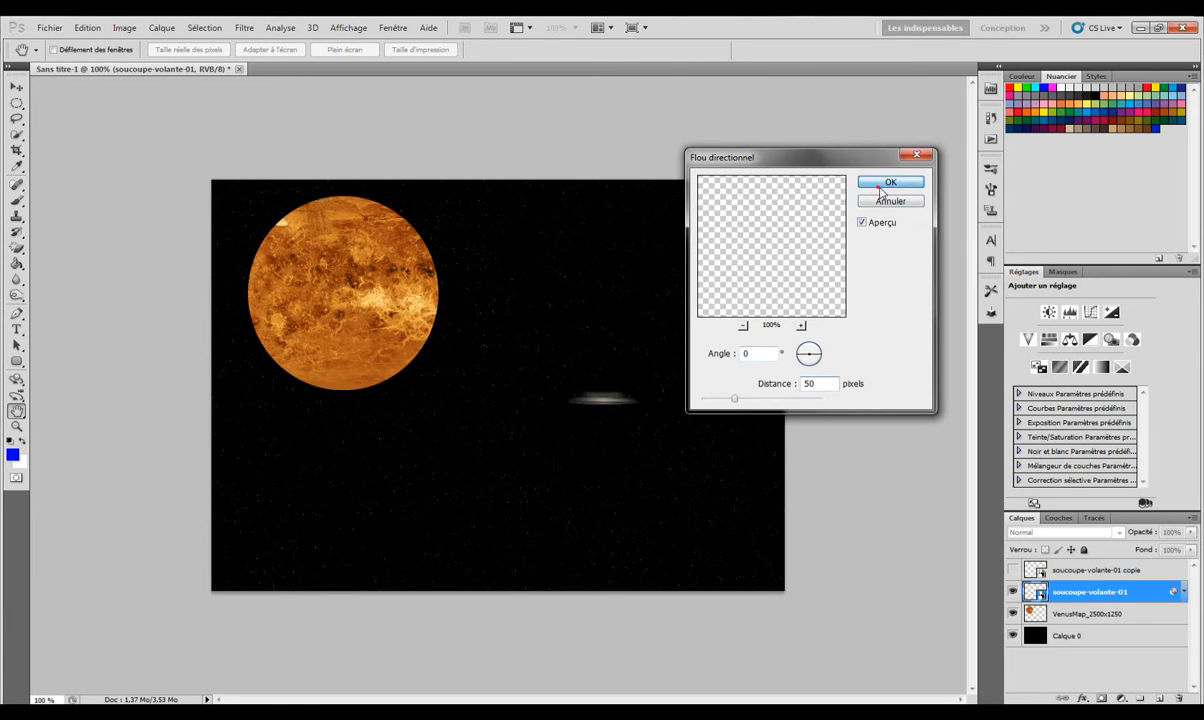
click(887, 182)
click(1013, 570)
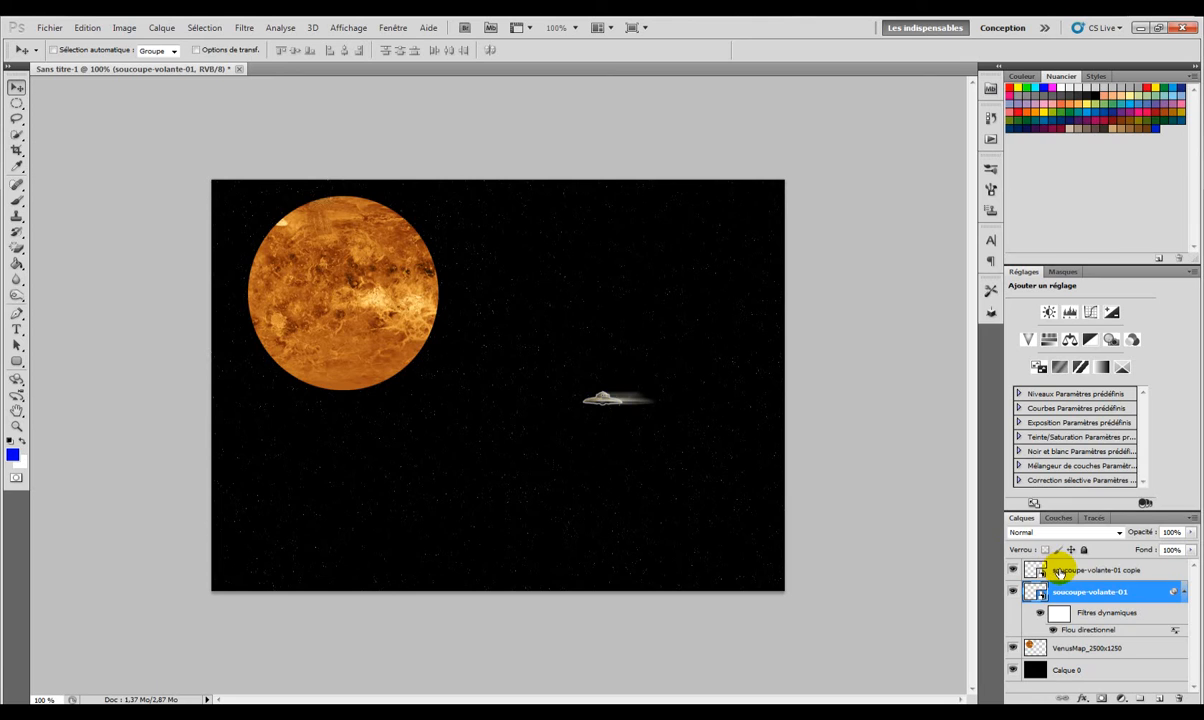
Step: Open the blending options of the saucer copy layer and try an outer glow on it
click(1060, 570)
right_click(1058, 572)
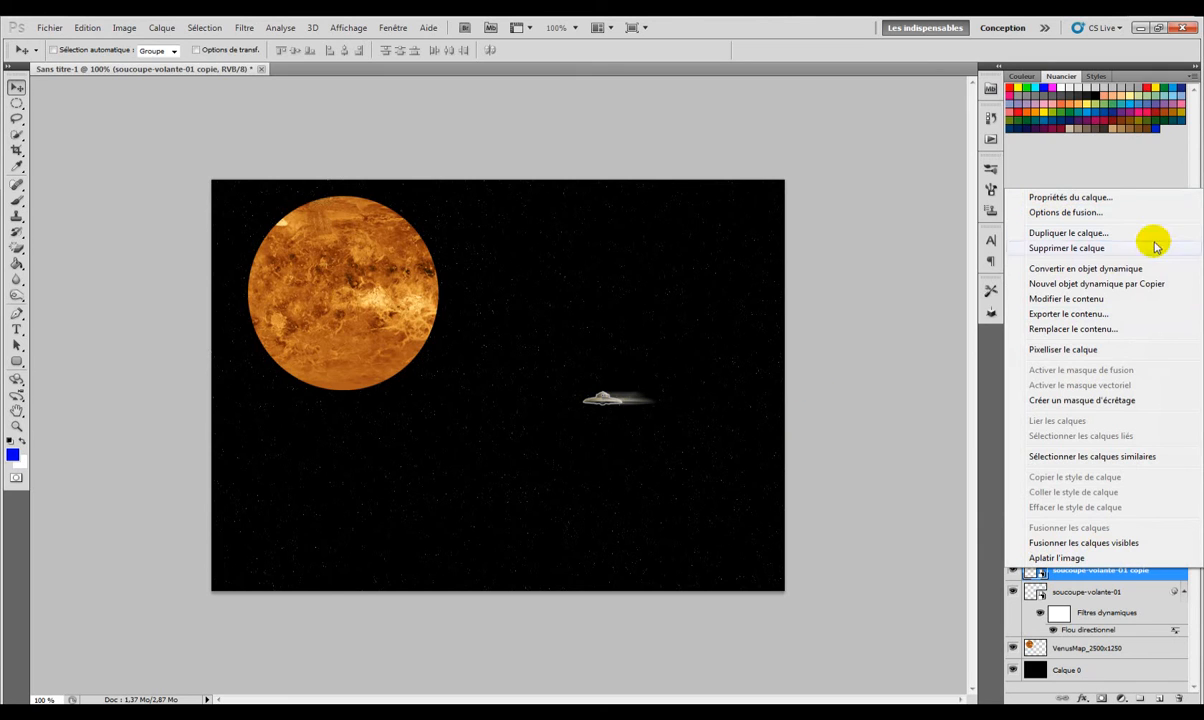
click(1138, 212)
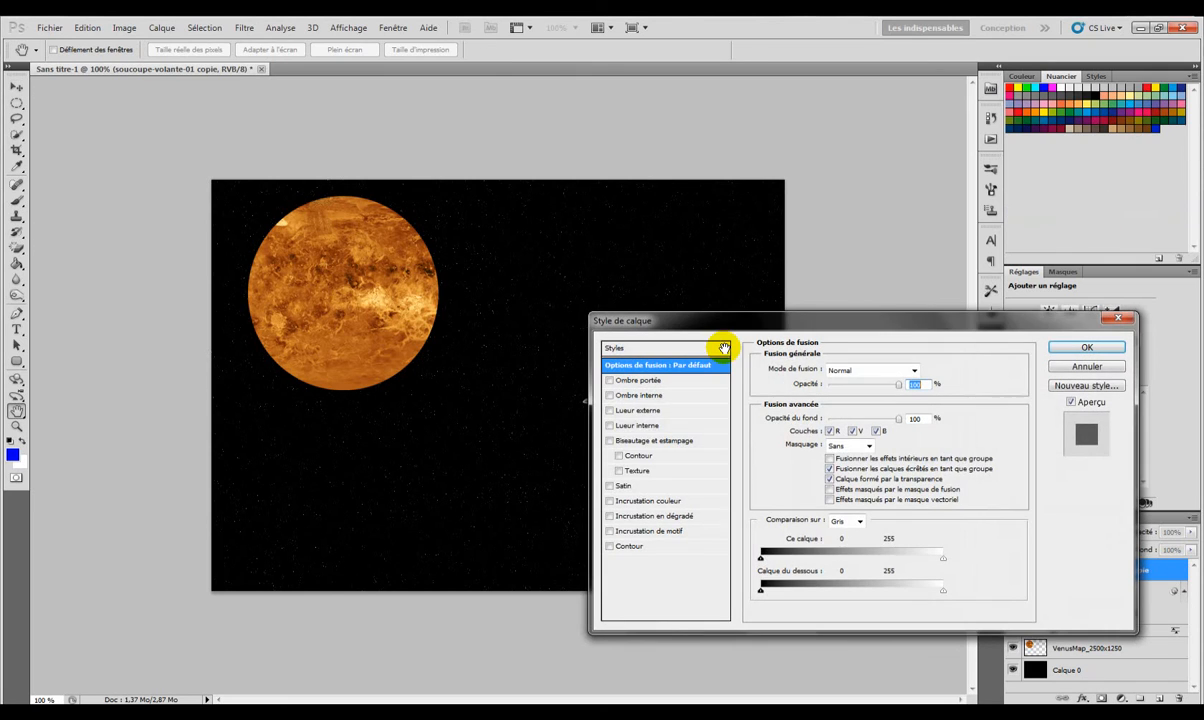
click(637, 411)
drag(775, 325, 990, 298)
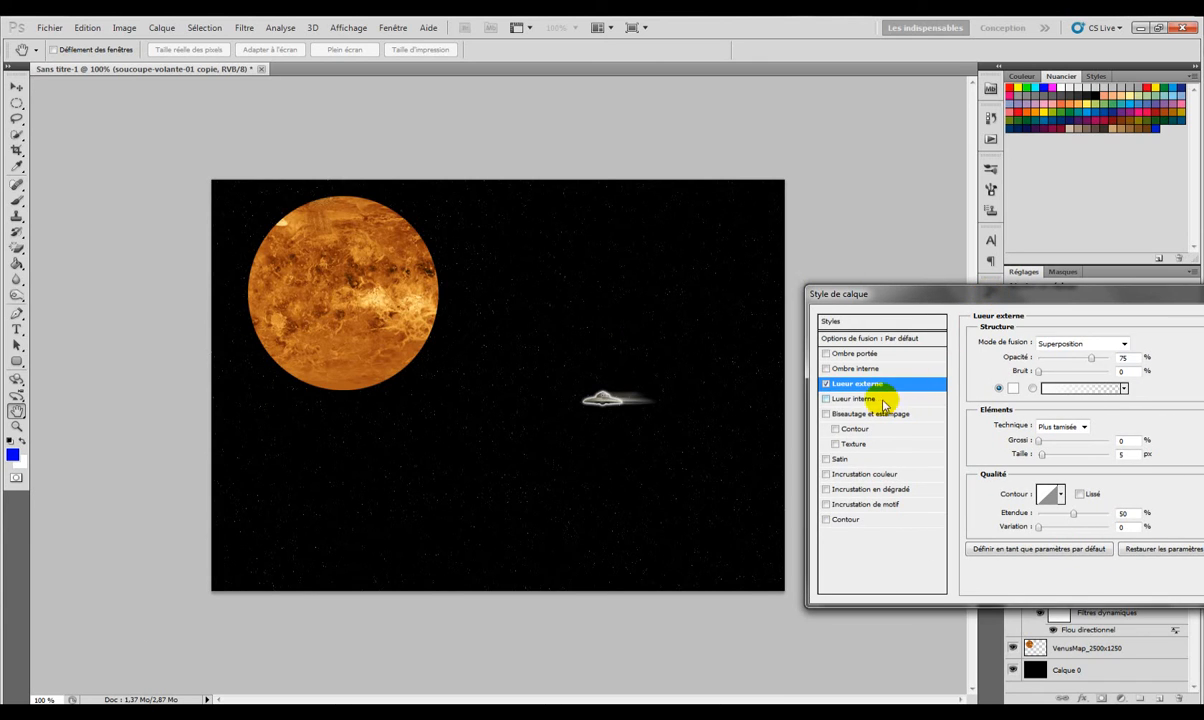
click(826, 383)
Step: Enable an inner glow on the saucer copy layer and set its glow colour to black
click(826, 398)
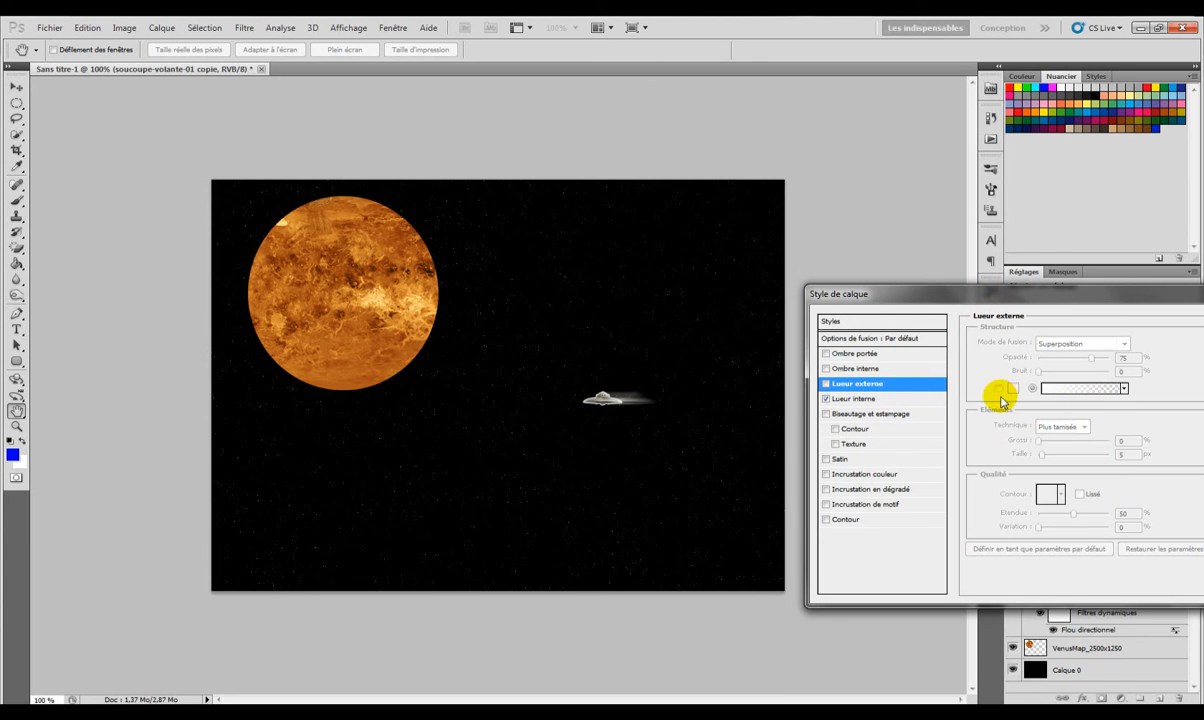
click(855, 398)
click(1013, 389)
drag(567, 489, 515, 561)
click(831, 385)
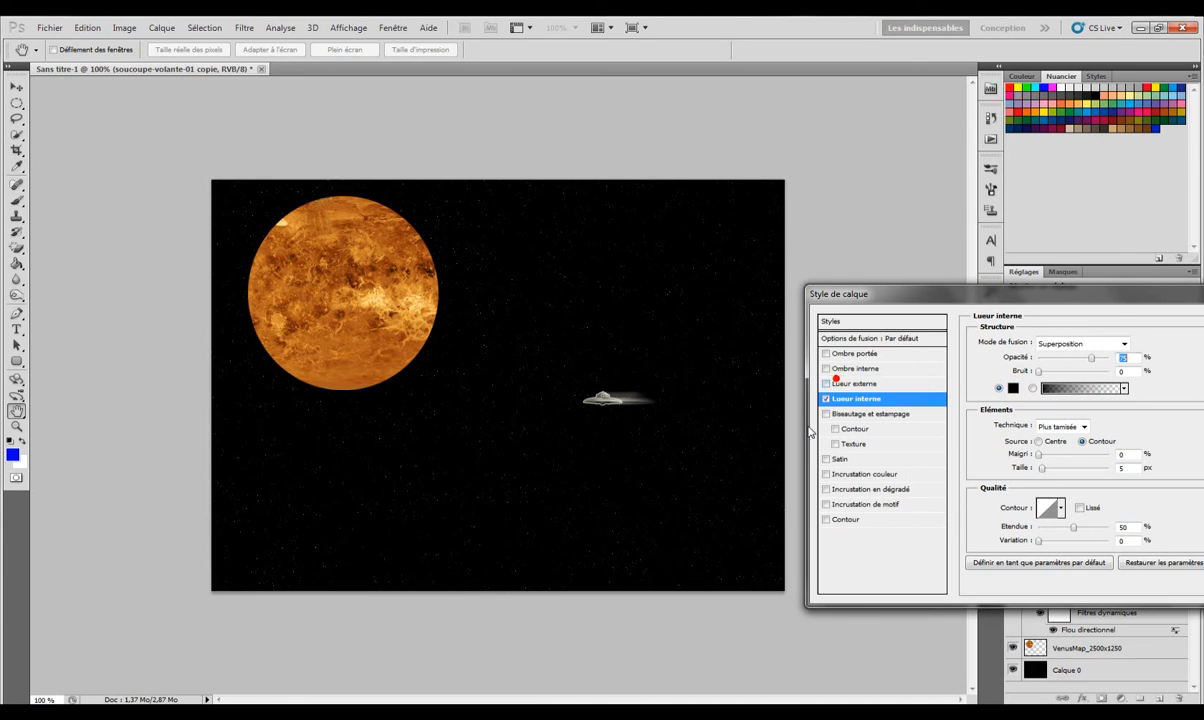
Step: Set the saucer copy's inner glow blend mode to Normal and apply the layer style
click(1078, 344)
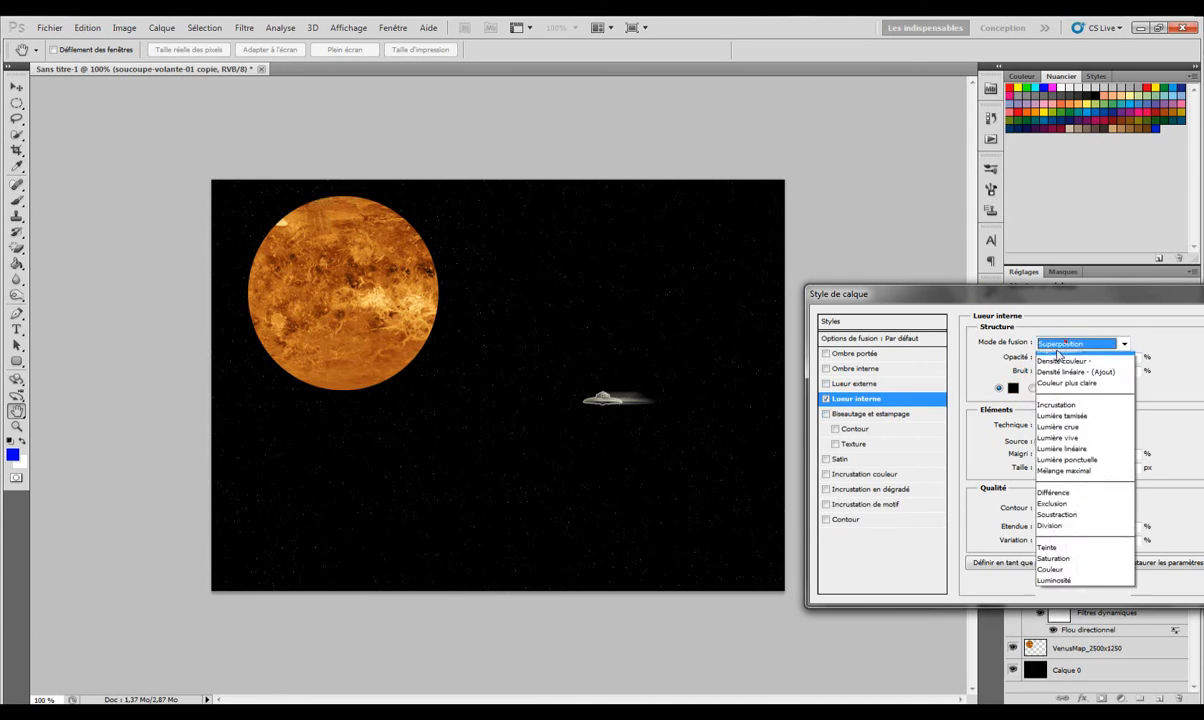
click(1050, 343)
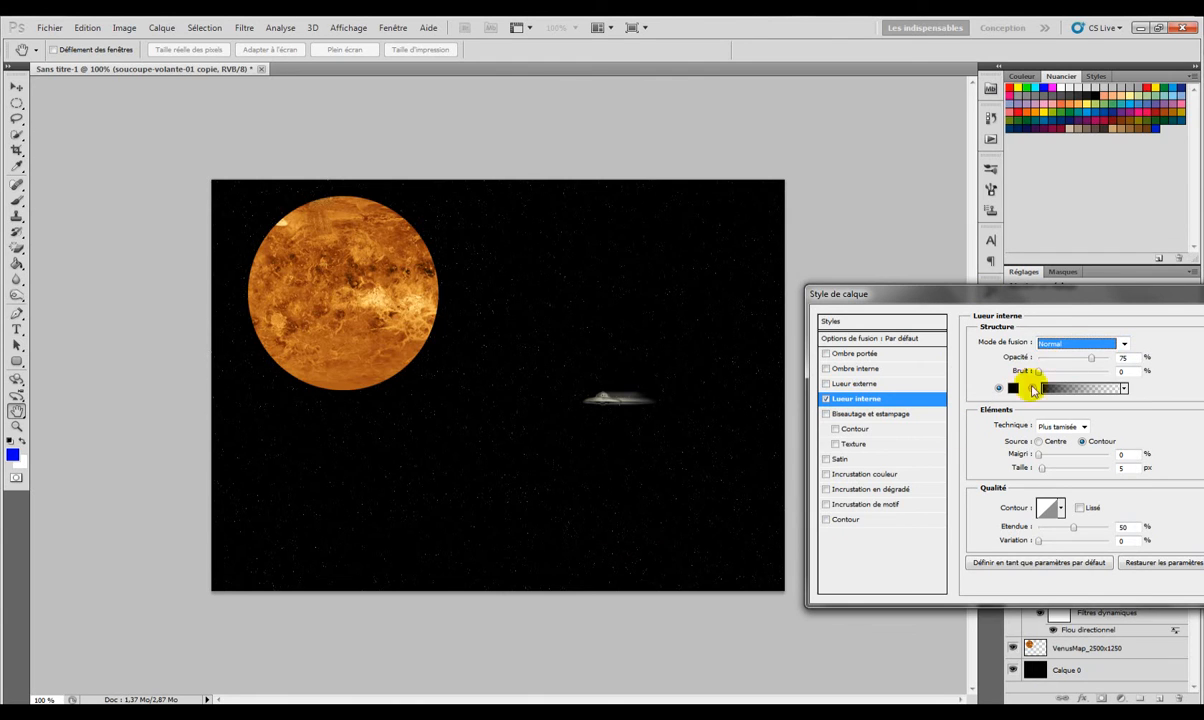
click(1072, 340)
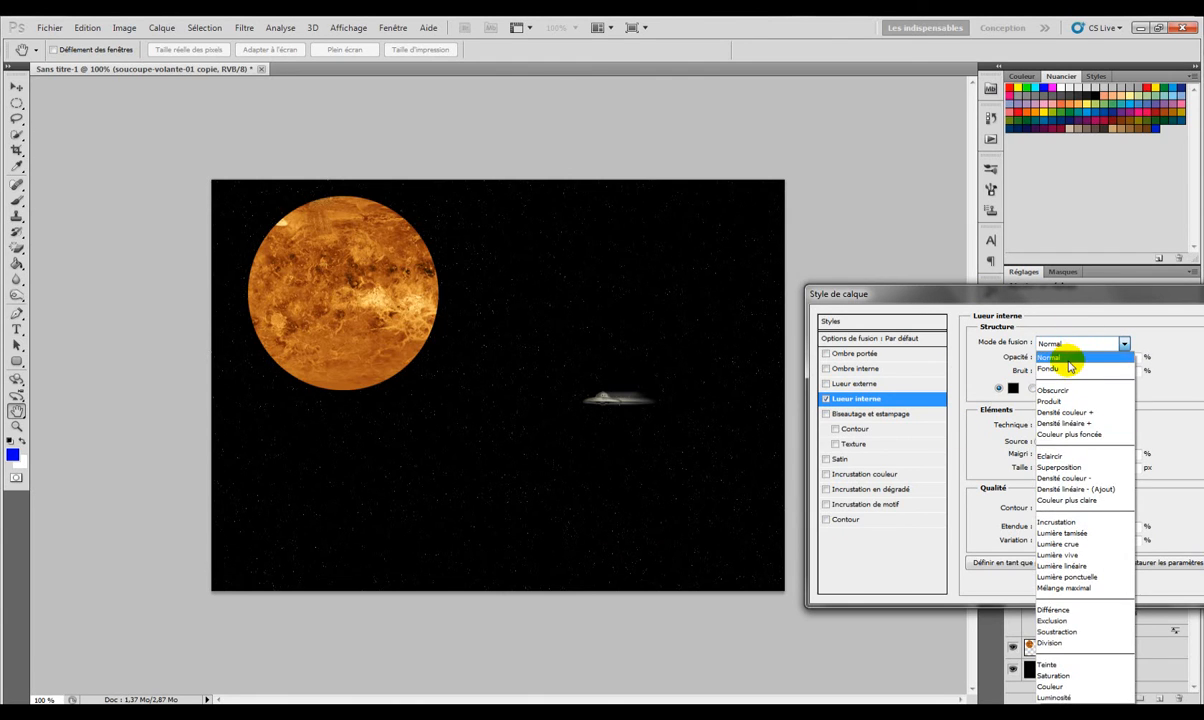
click(1062, 355)
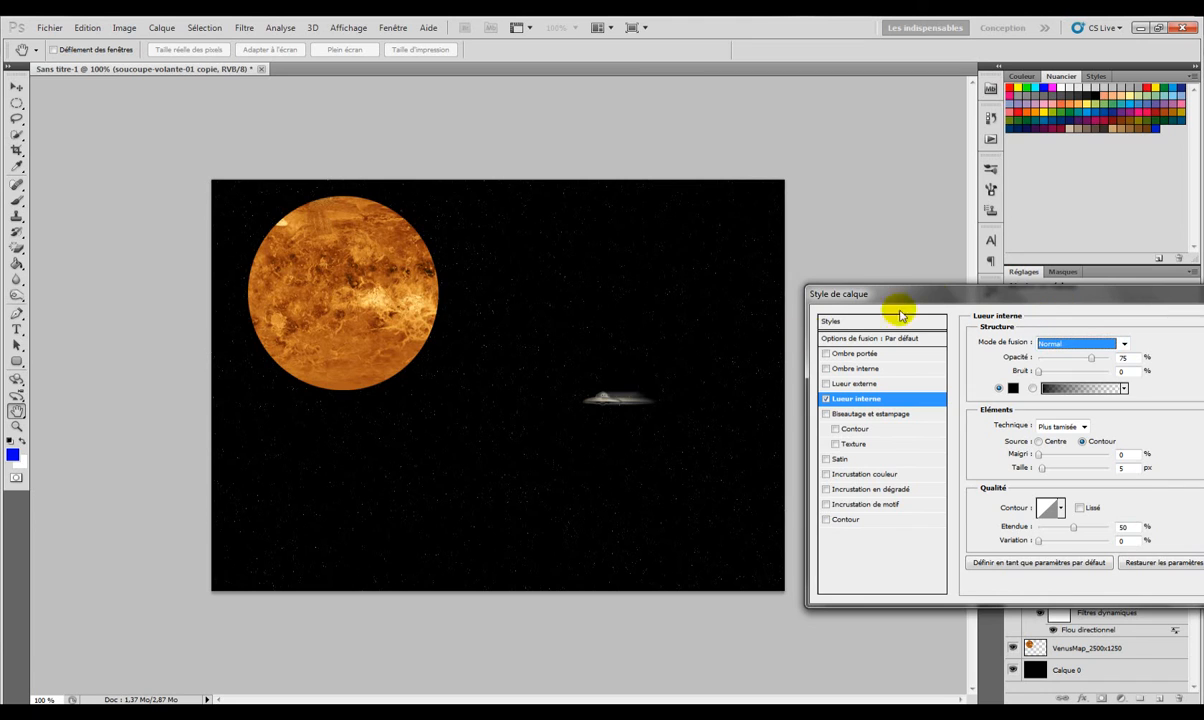
drag(1028, 298, 863, 294)
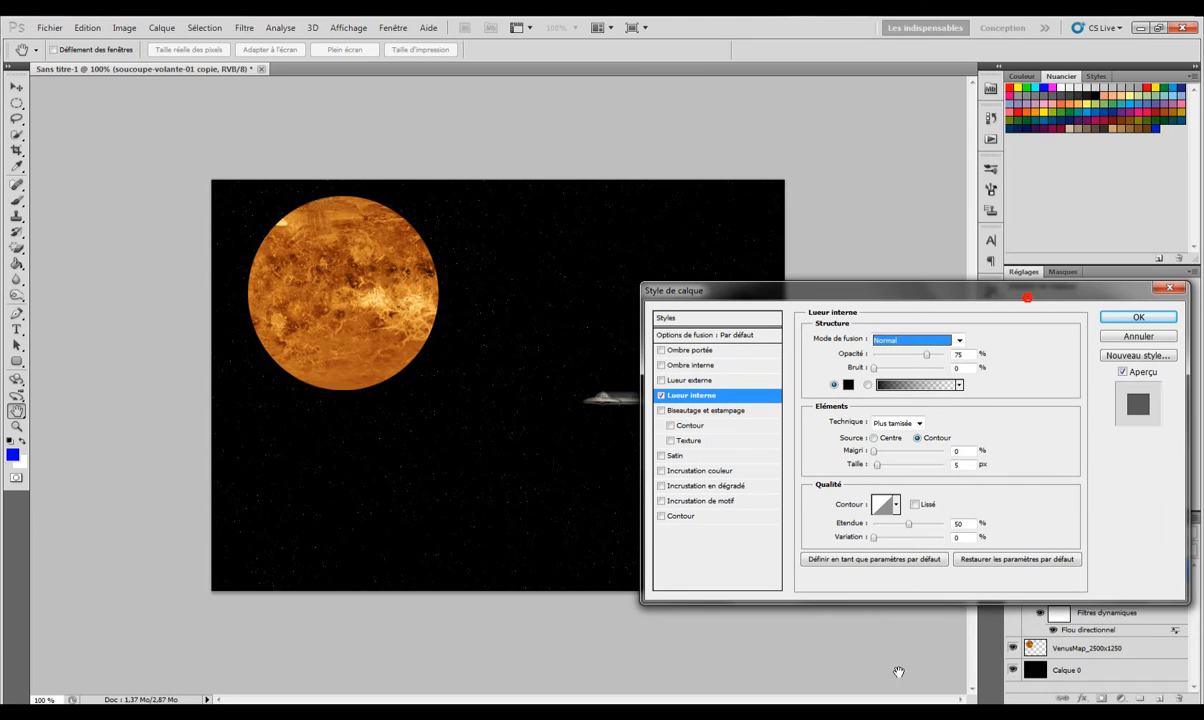
click(1137, 318)
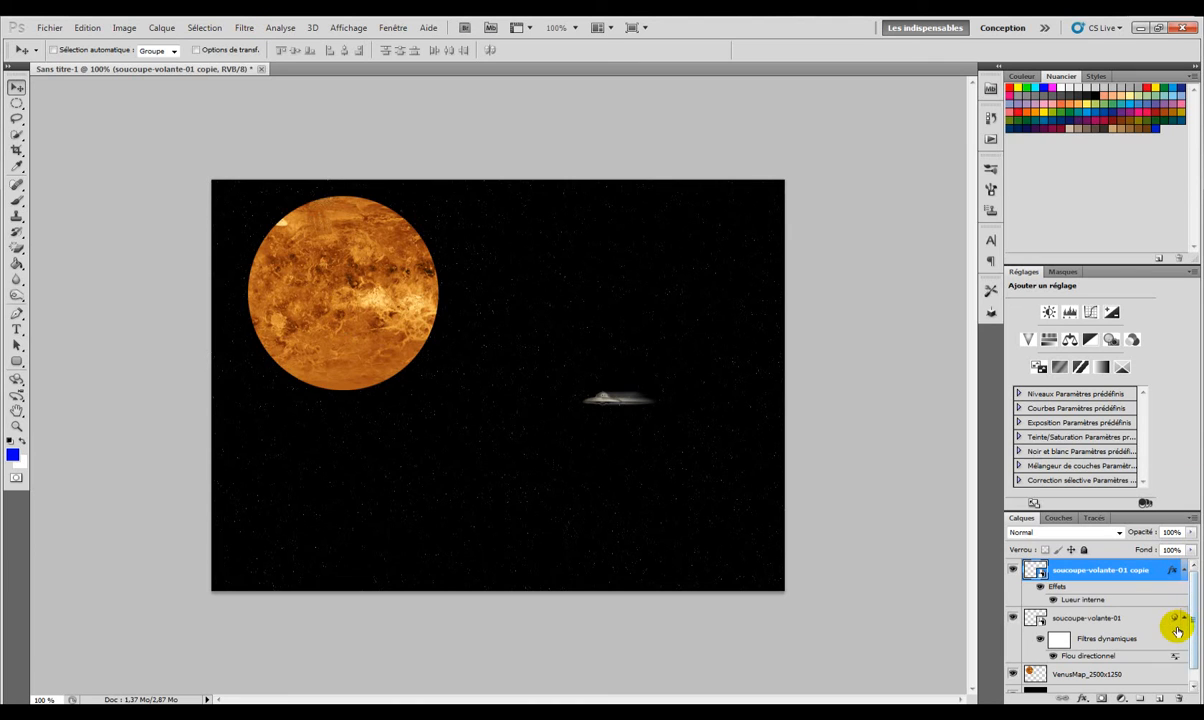
Step: Open the blending options of the VenusMap_2500x1250 planet layer and try an outer glow on it
scroll(1128, 617, down, 1)
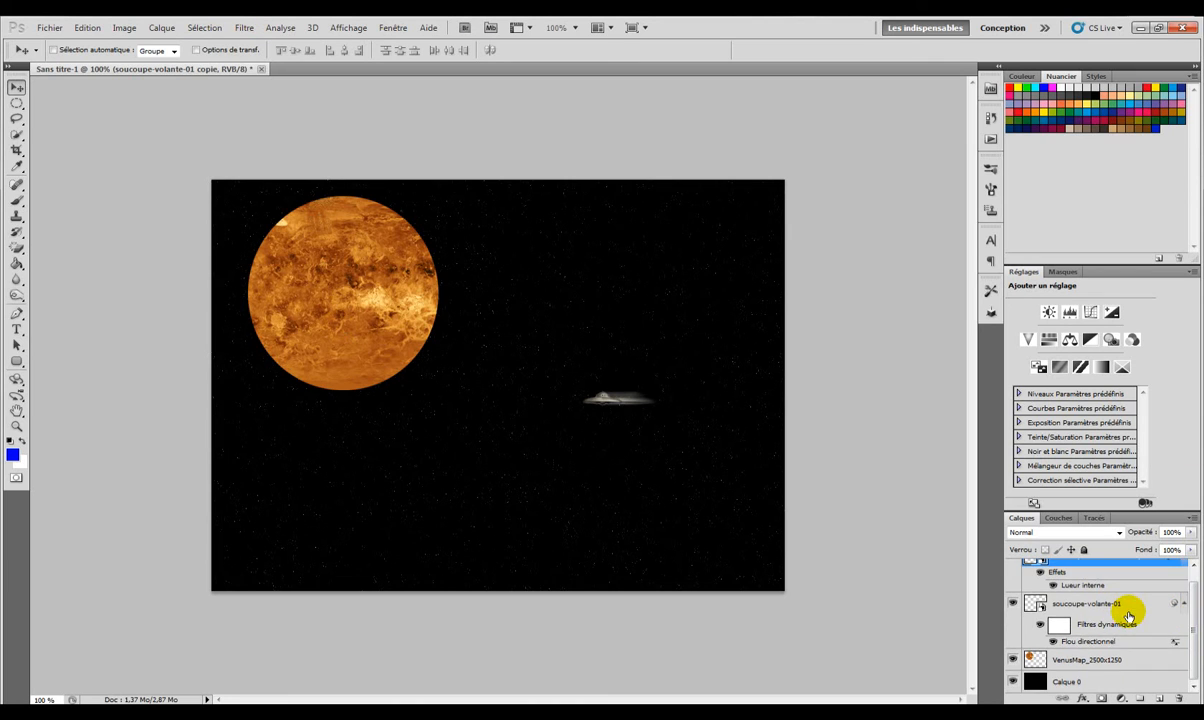
click(1075, 659)
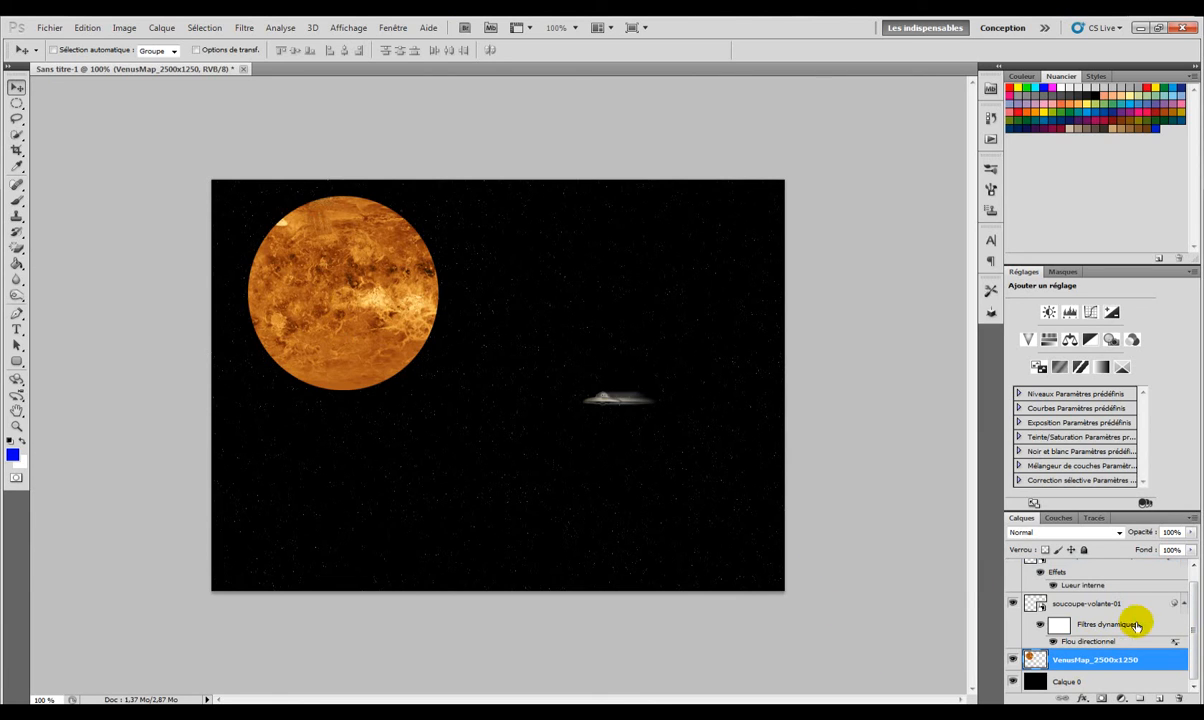
right_click(1067, 659)
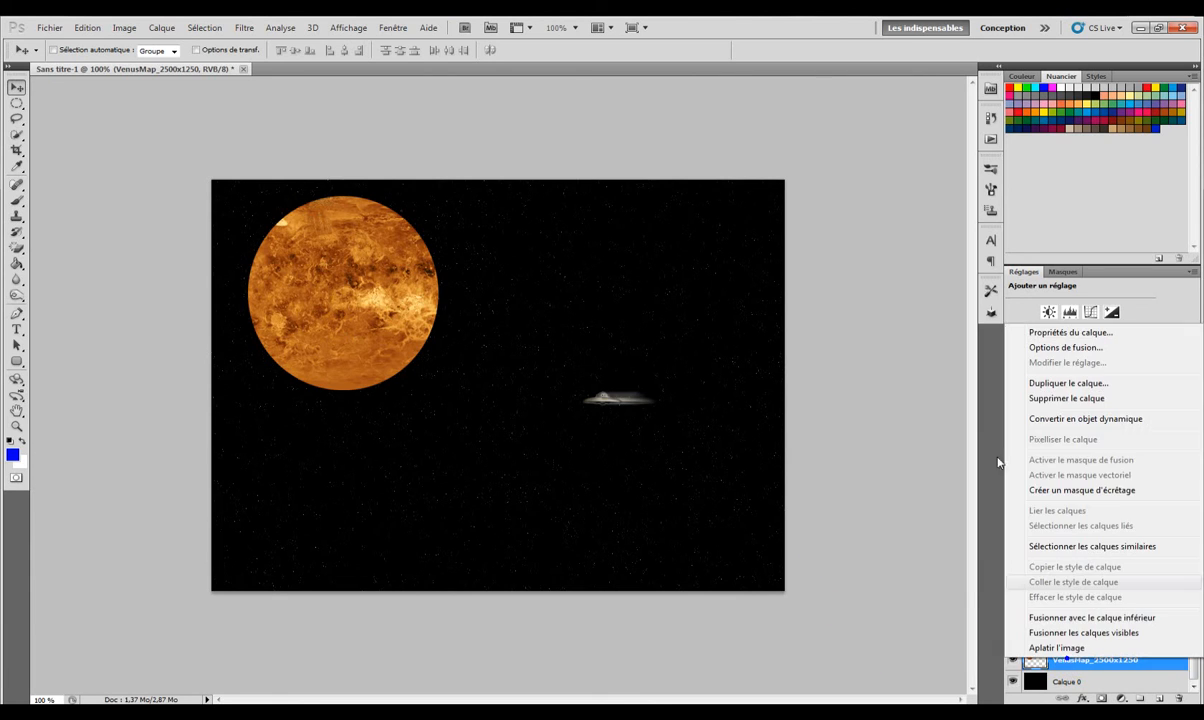
click(1066, 348)
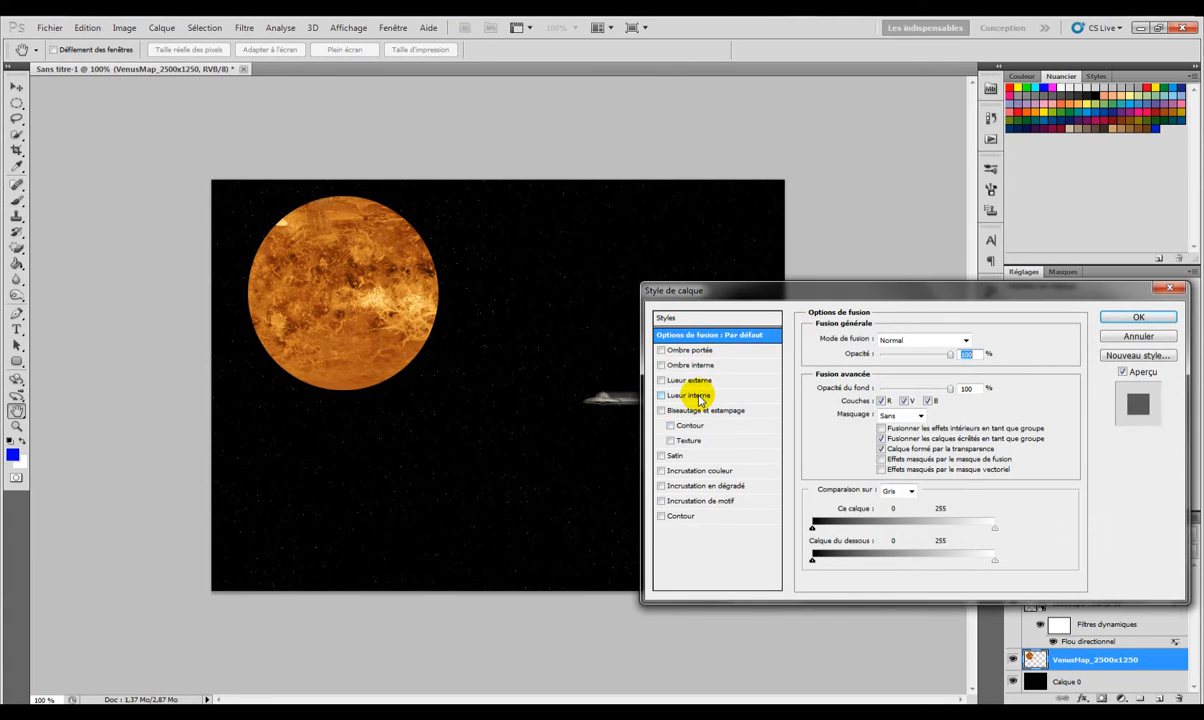
click(695, 382)
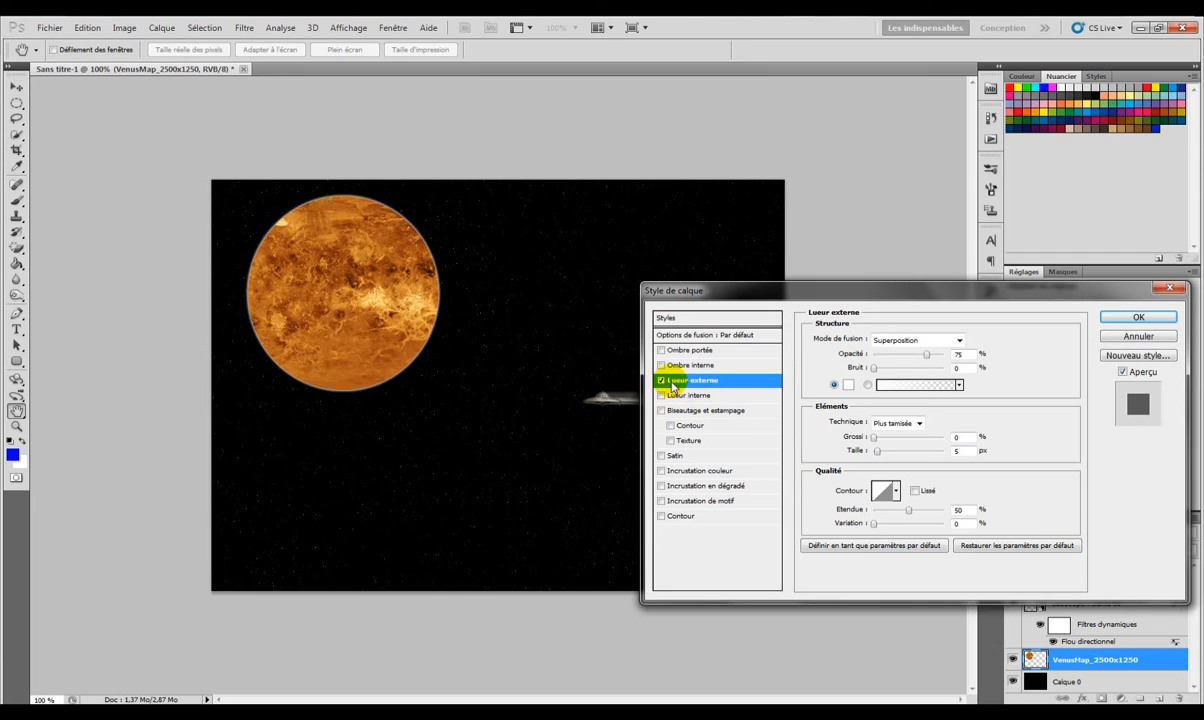
click(661, 381)
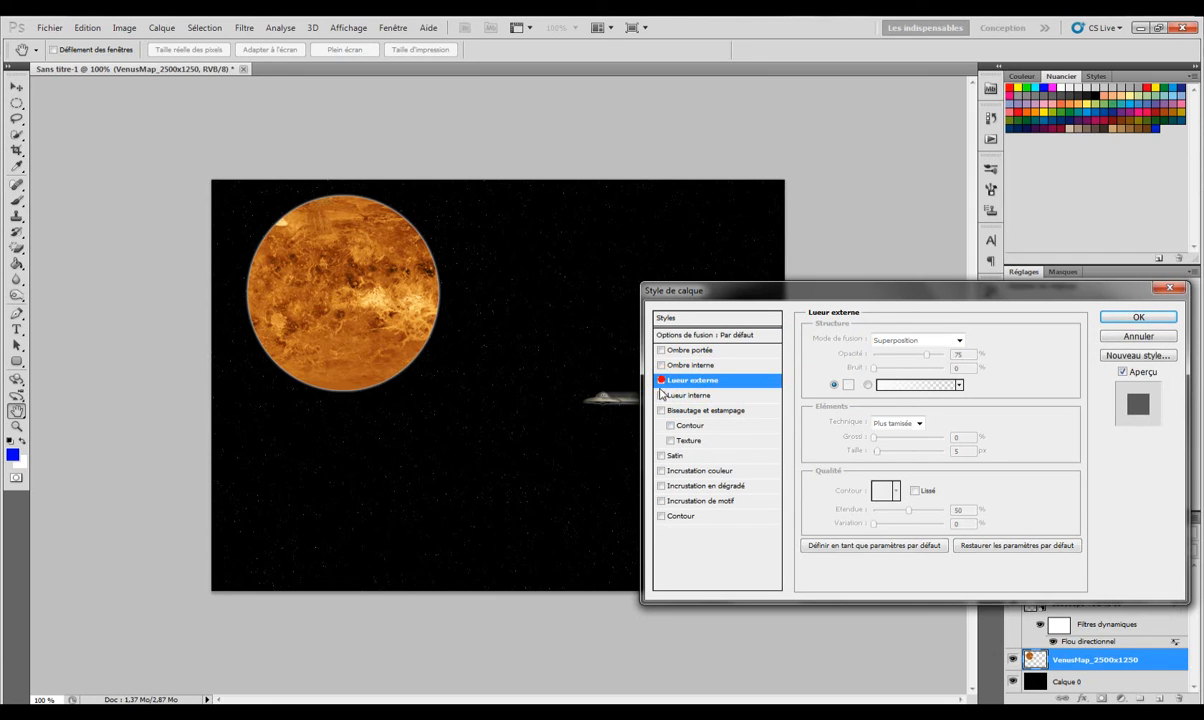
Step: Replace the planet layer's outer glow with an inner glow coloured black (000000) and set its blend mode to Normal
click(661, 395)
click(693, 396)
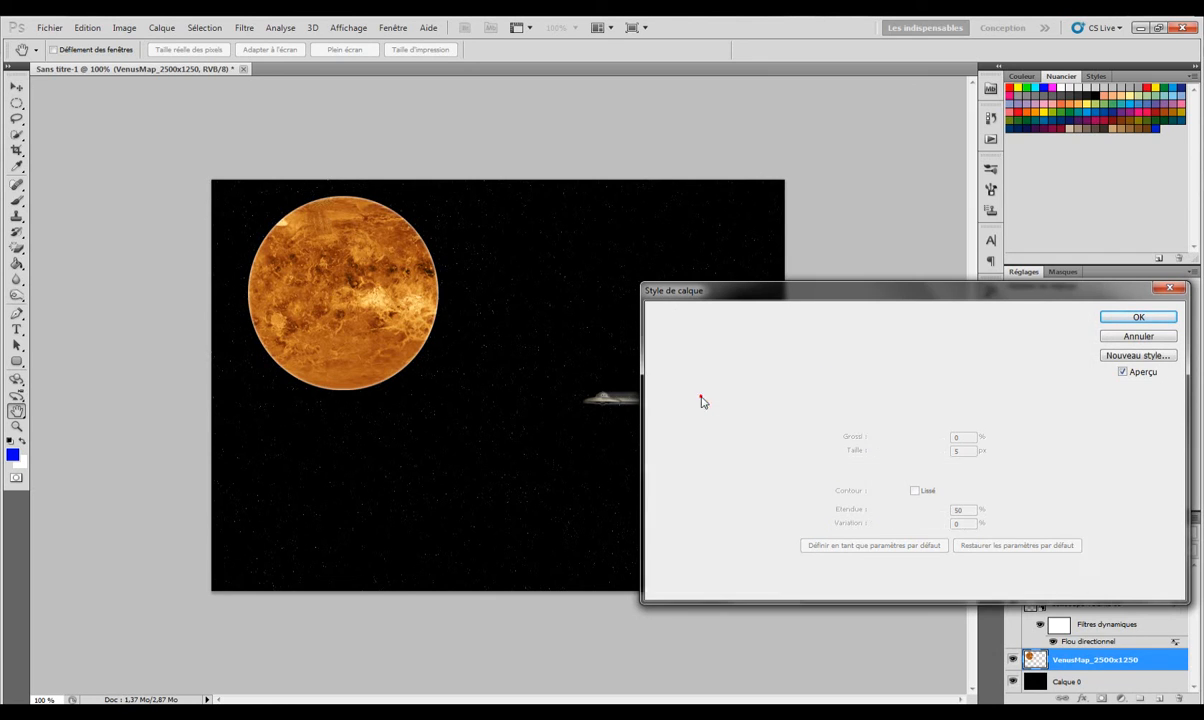
click(849, 384)
click(441, 578)
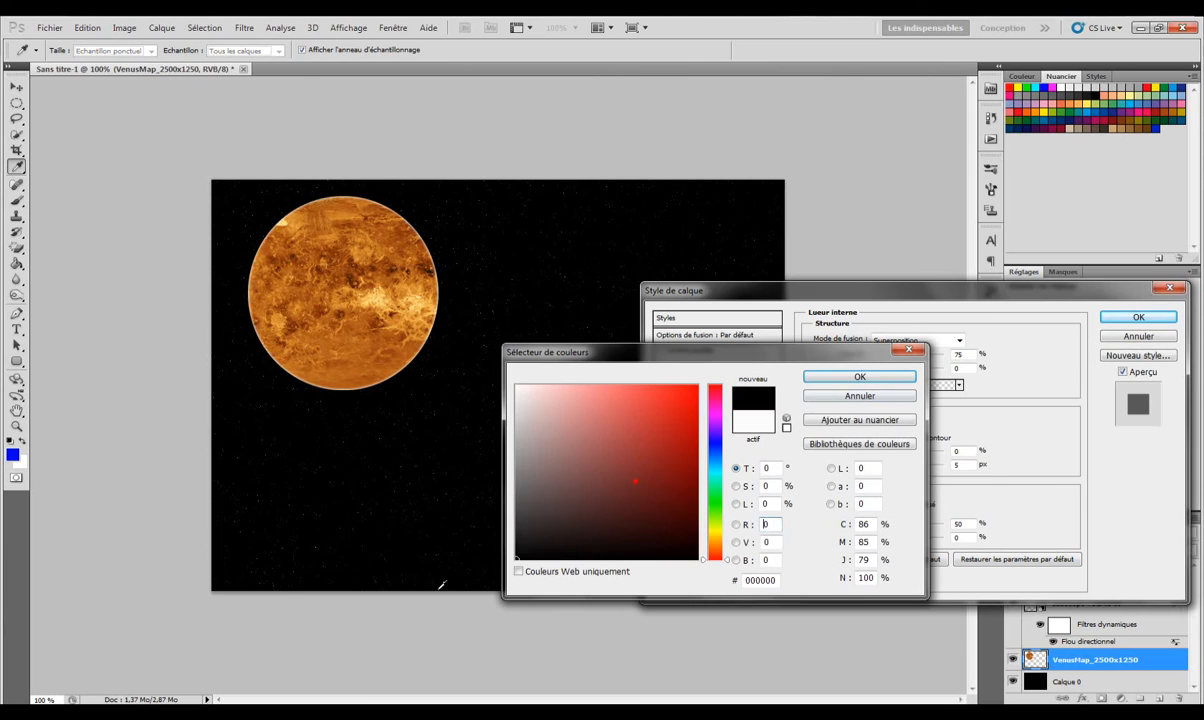
click(859, 377)
click(944, 341)
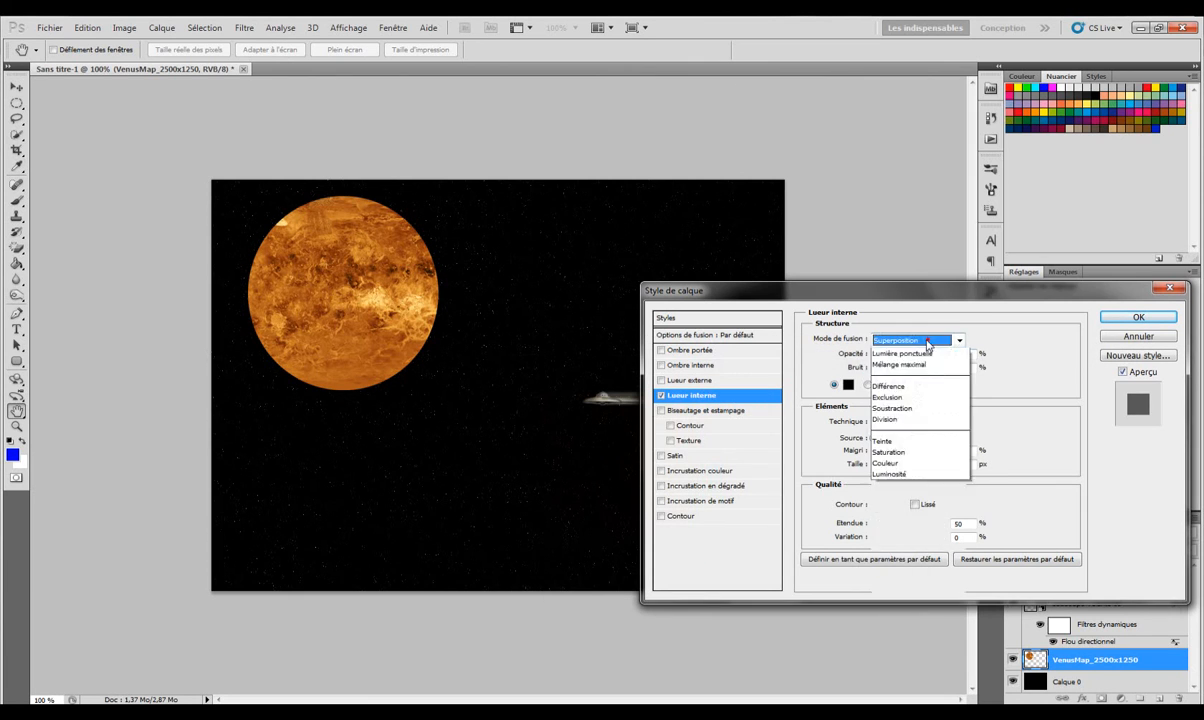
click(902, 353)
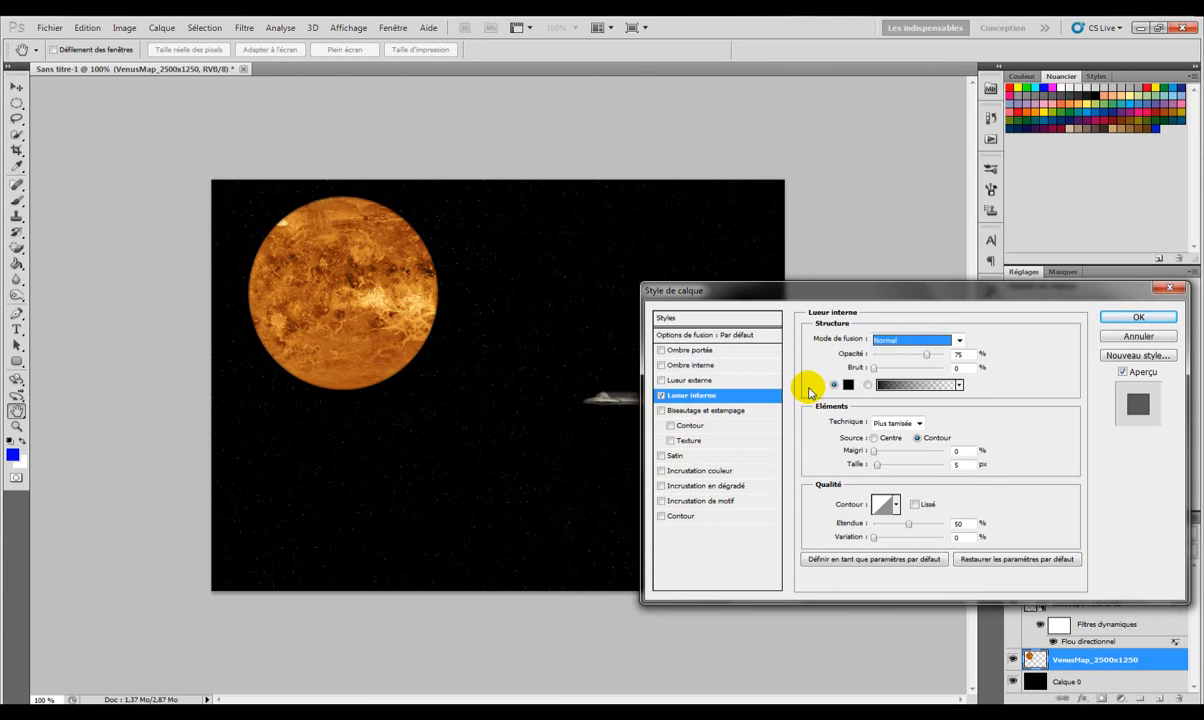
Step: Set the planet's inner glow to 50% opacity, 8 px size and 42% range, raise its choke slightly, and apply the layer style
click(900, 423)
click(892, 437)
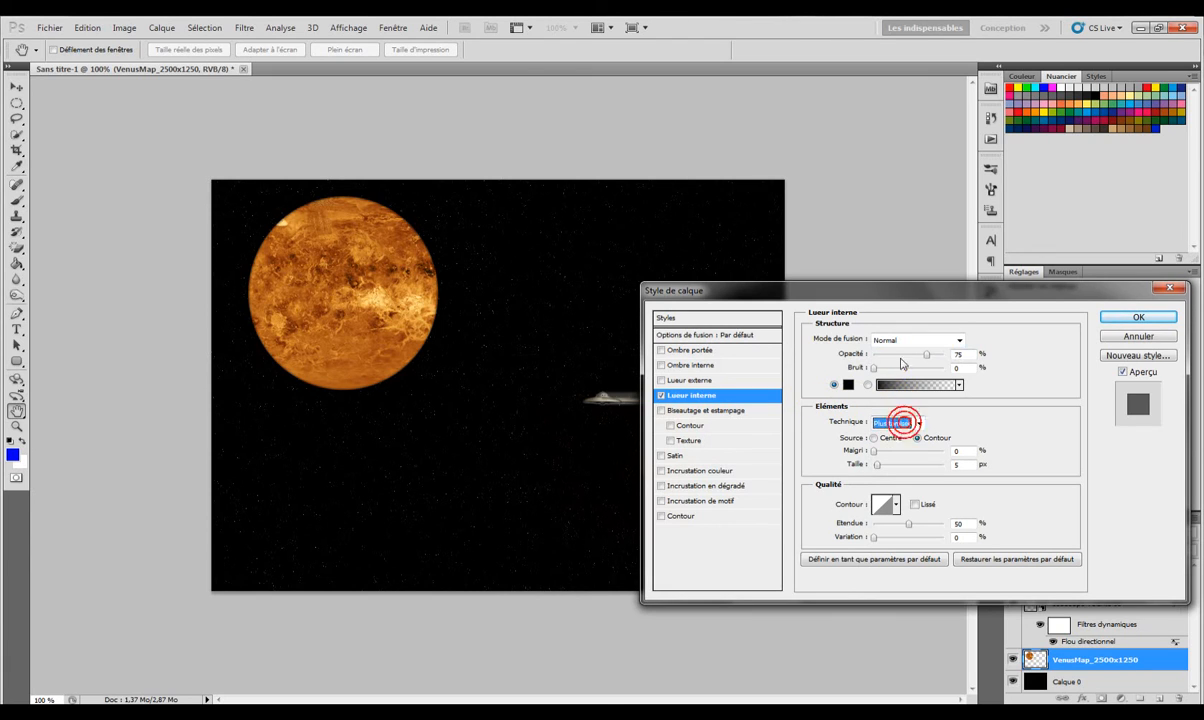
drag(928, 357, 910, 361)
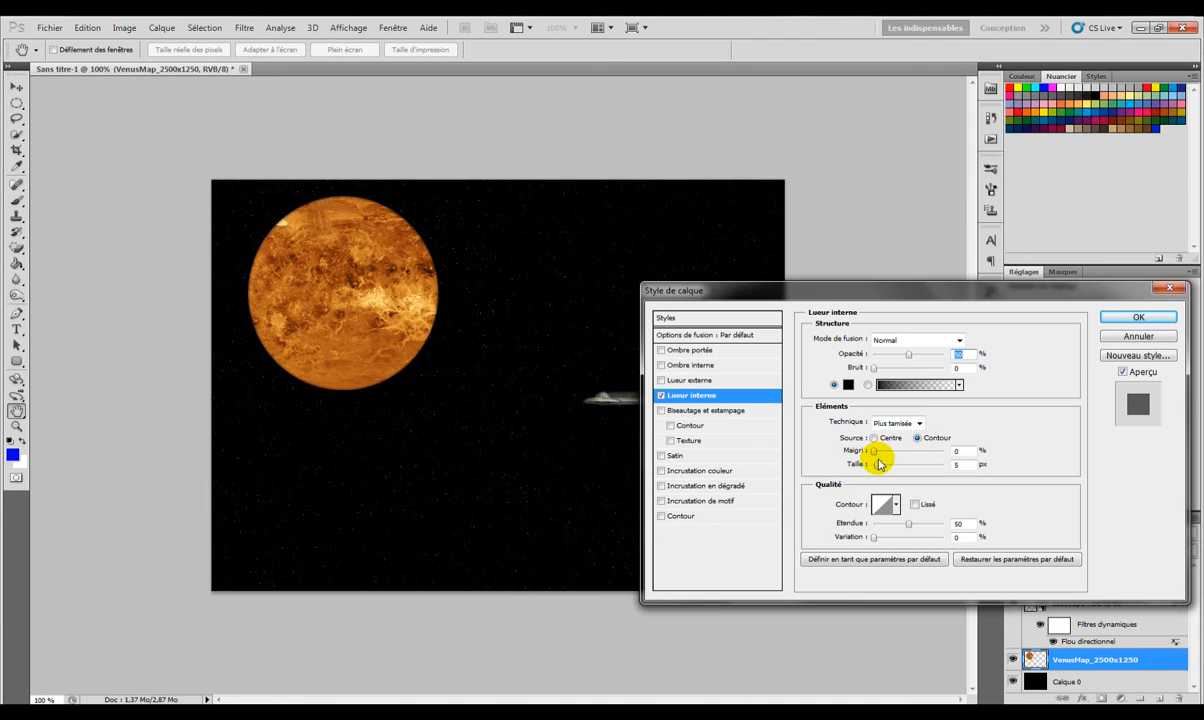
mouse_move(880, 470)
mouse_down()
mouse_move(894, 467)
mouse_move(876, 468)
mouse_up()
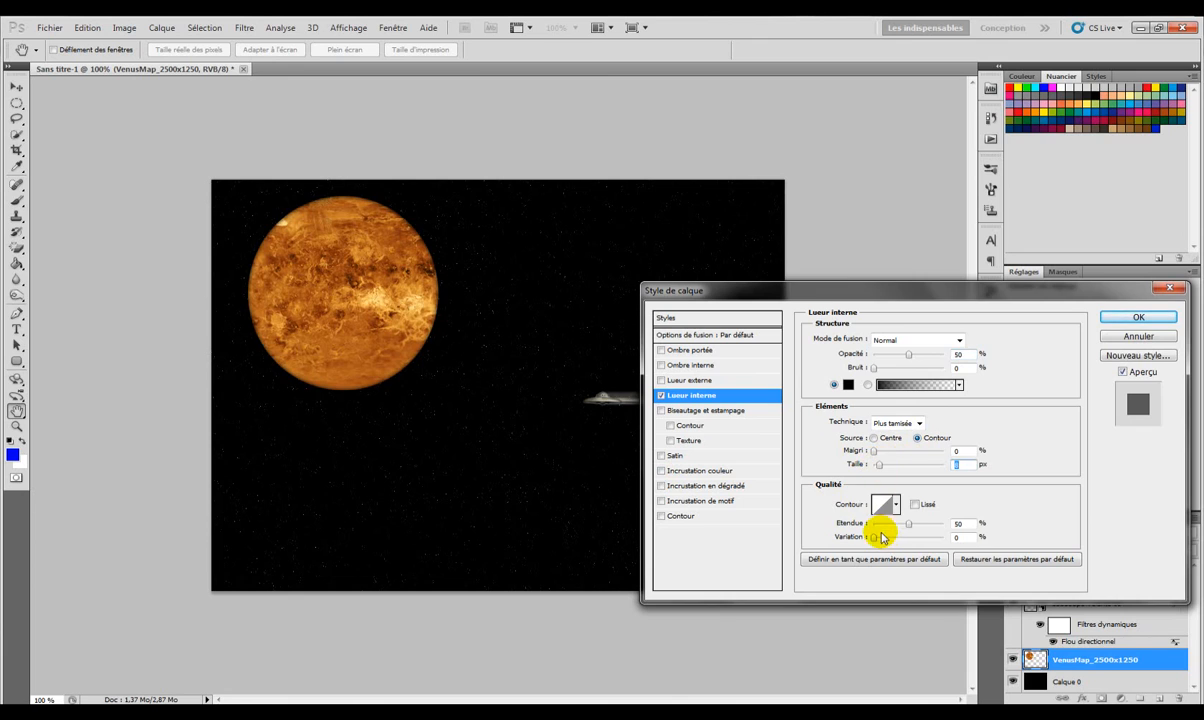
drag(913, 530, 892, 511)
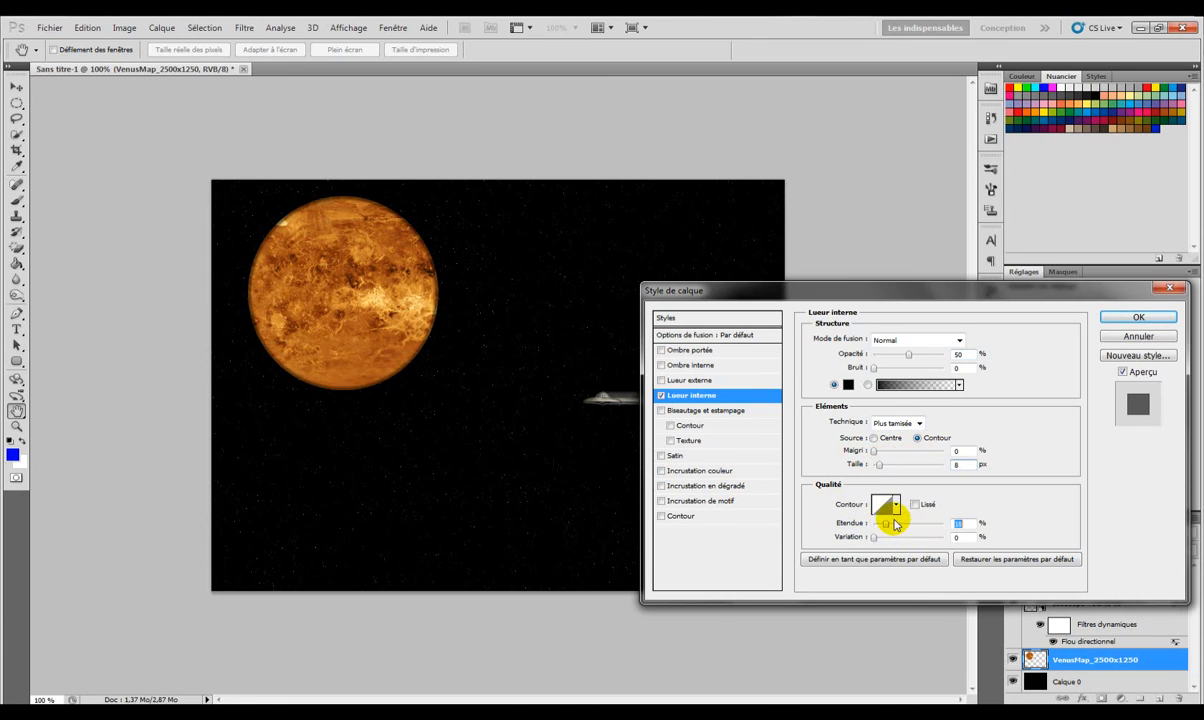
drag(874, 451, 897, 455)
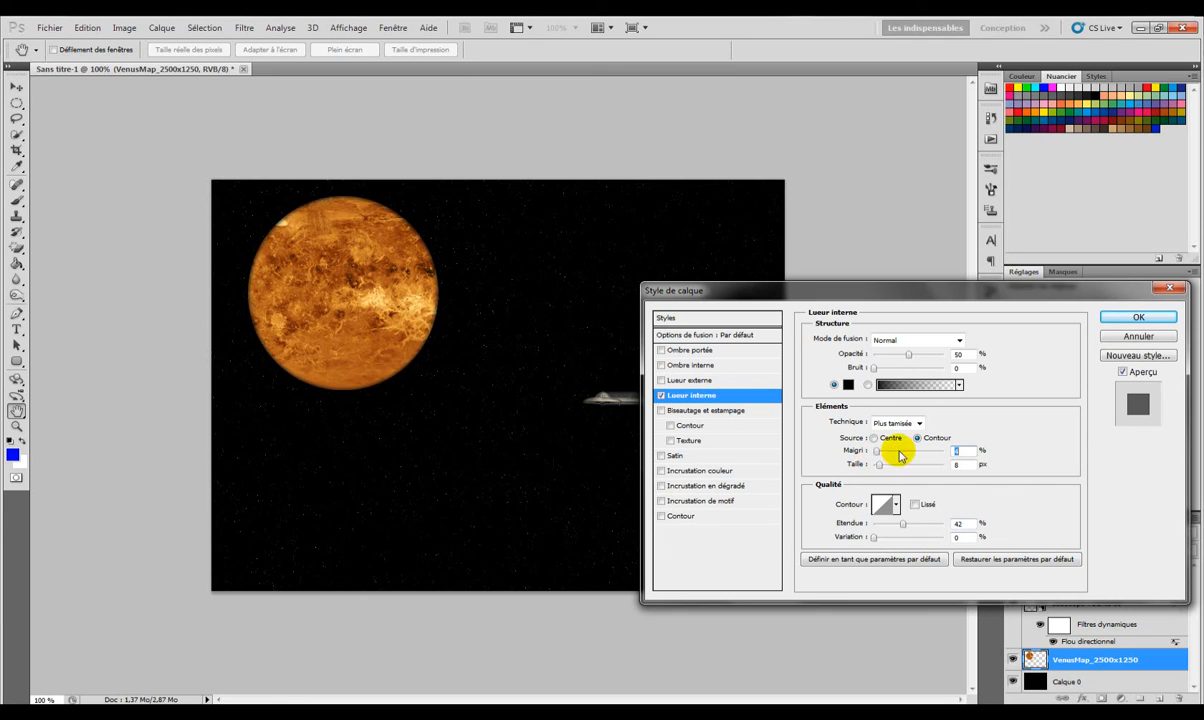
click(1138, 317)
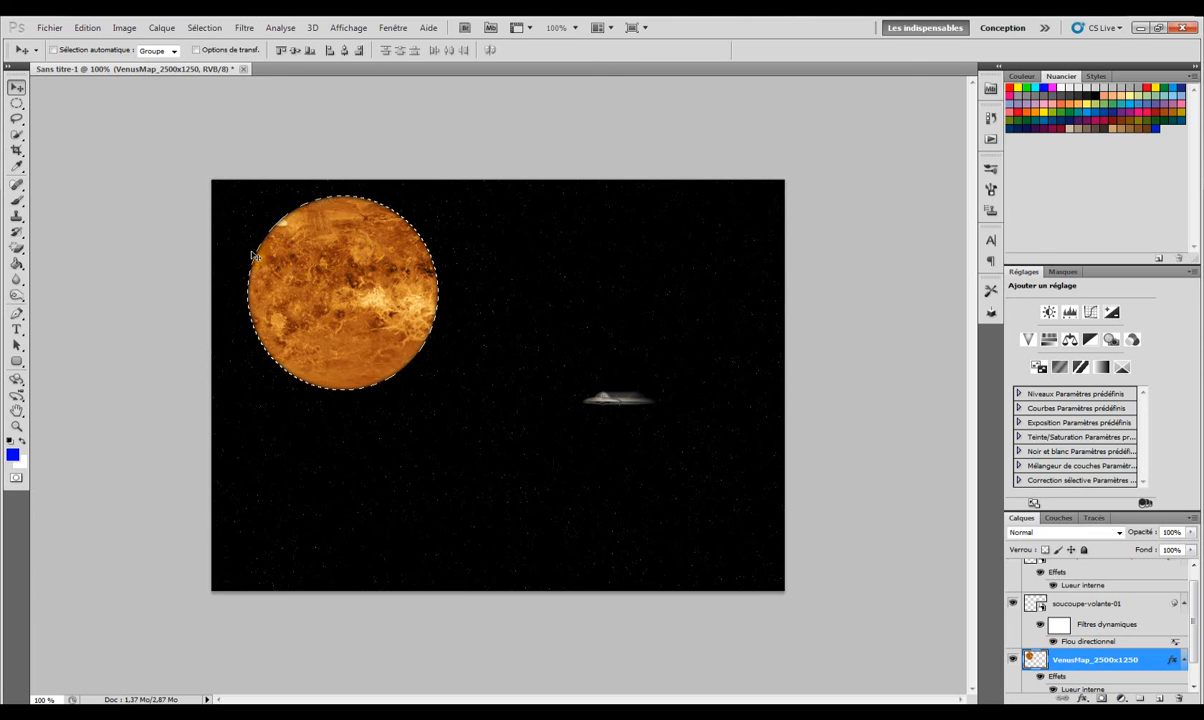
Step: Try the Spherize filter on the selected planet at 100% in Normal mode
click(249, 29)
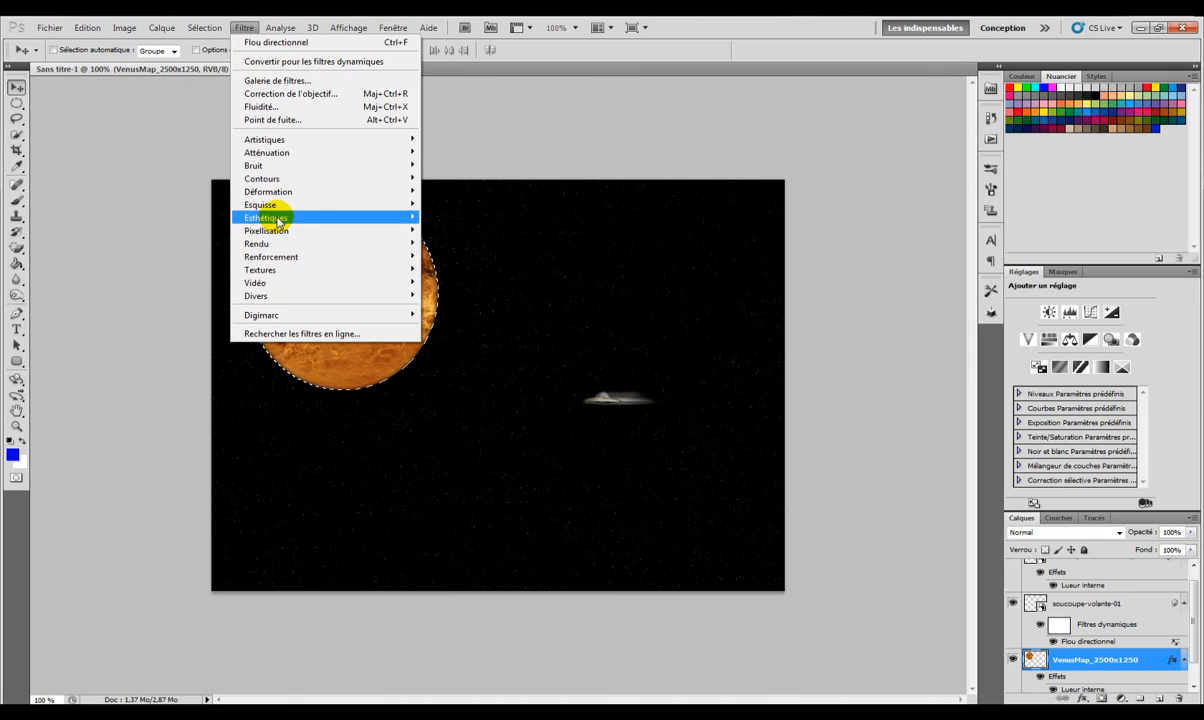
mouse_move(279, 222)
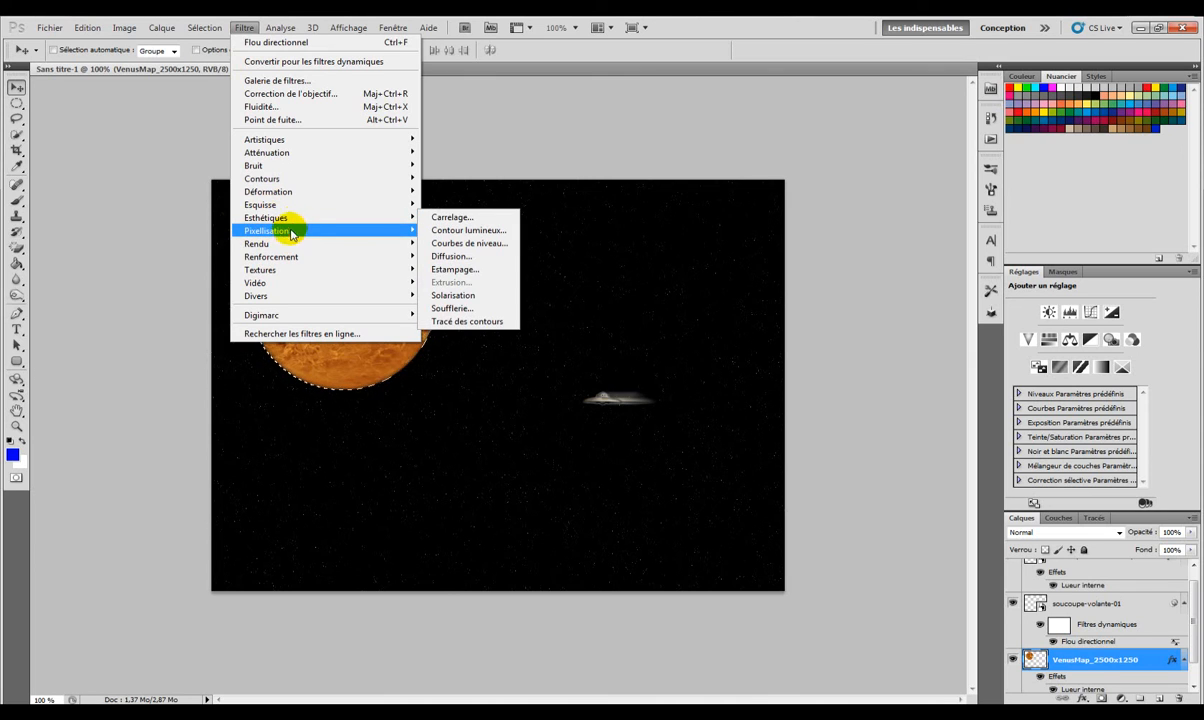
mouse_move(288, 256)
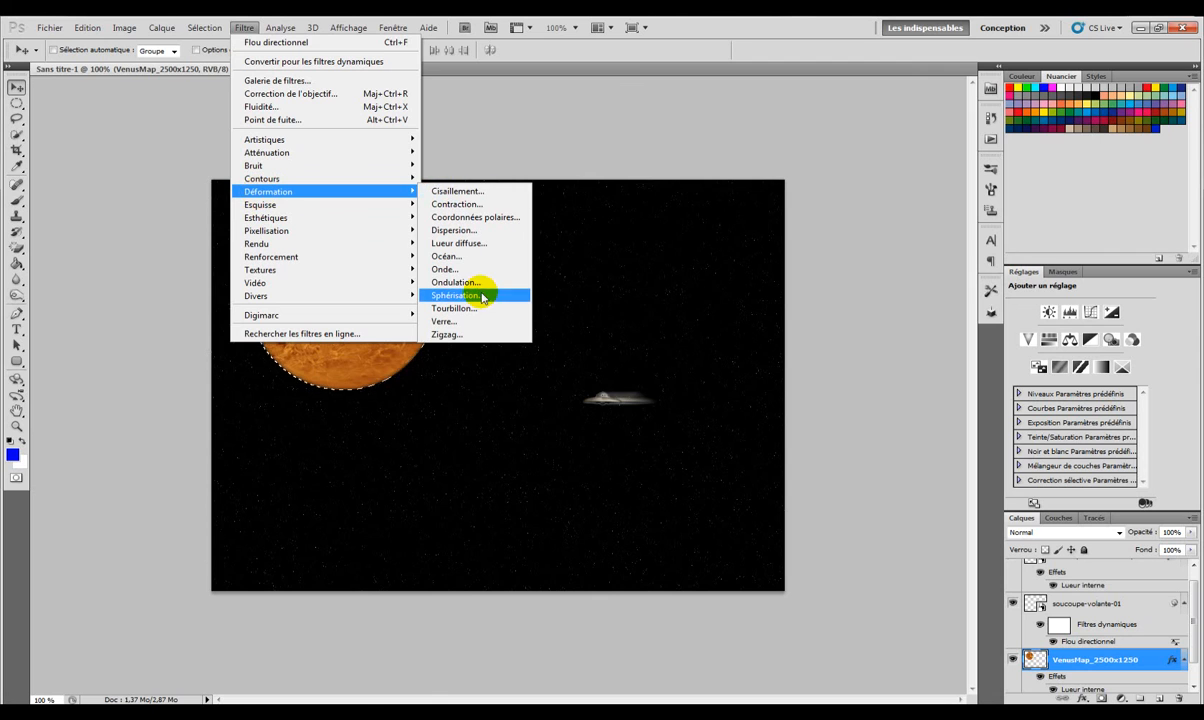
click(455, 296)
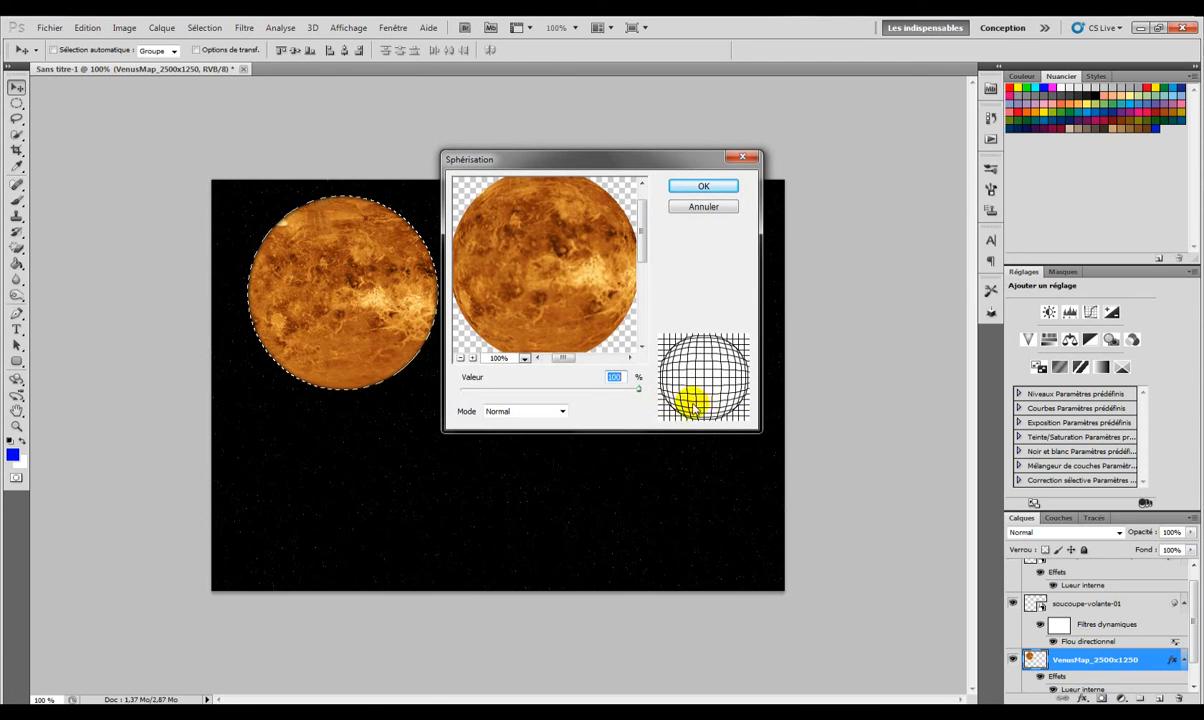
click(539, 411)
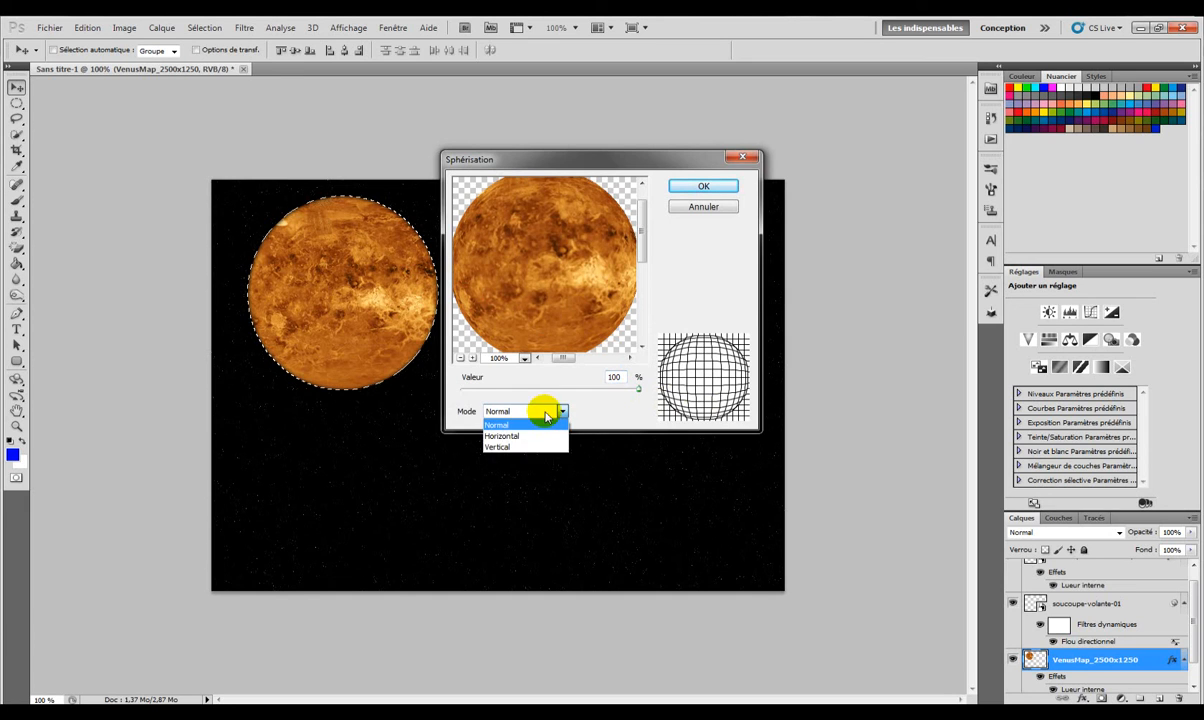
click(545, 416)
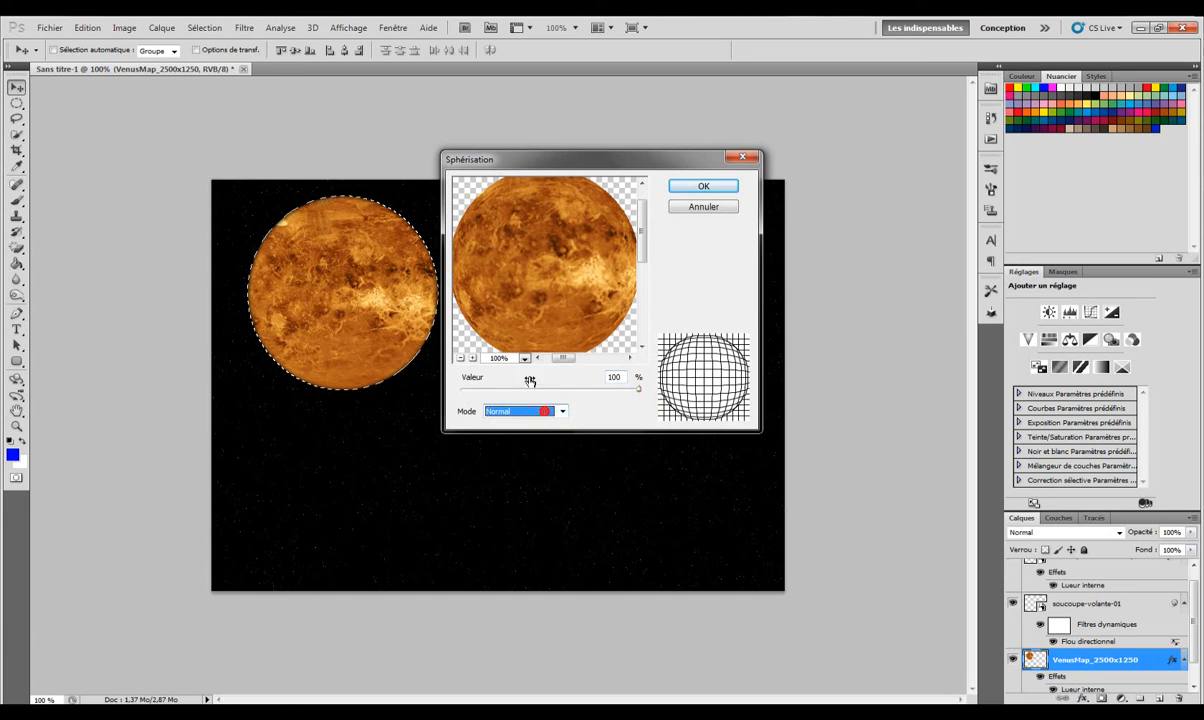
click(704, 188)
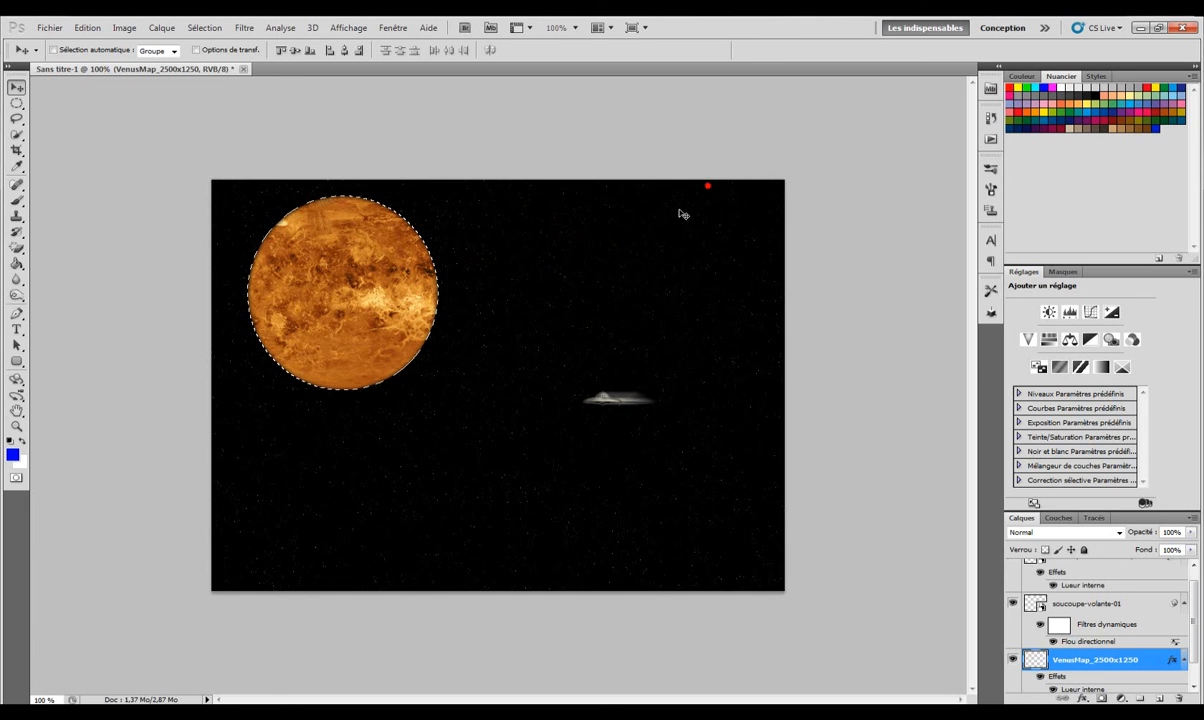
click(513, 320)
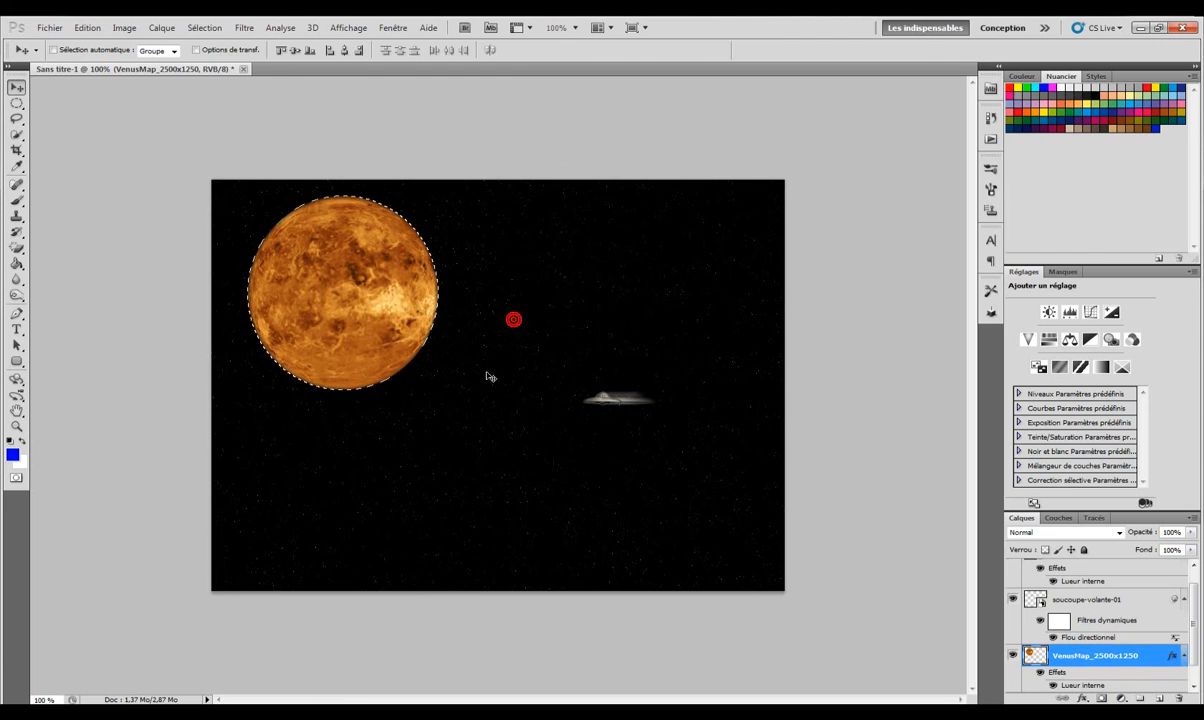
Step: Clear the planet selection with the elliptical marquee, and undo both the deselection and the 100% spherize
click(17, 103)
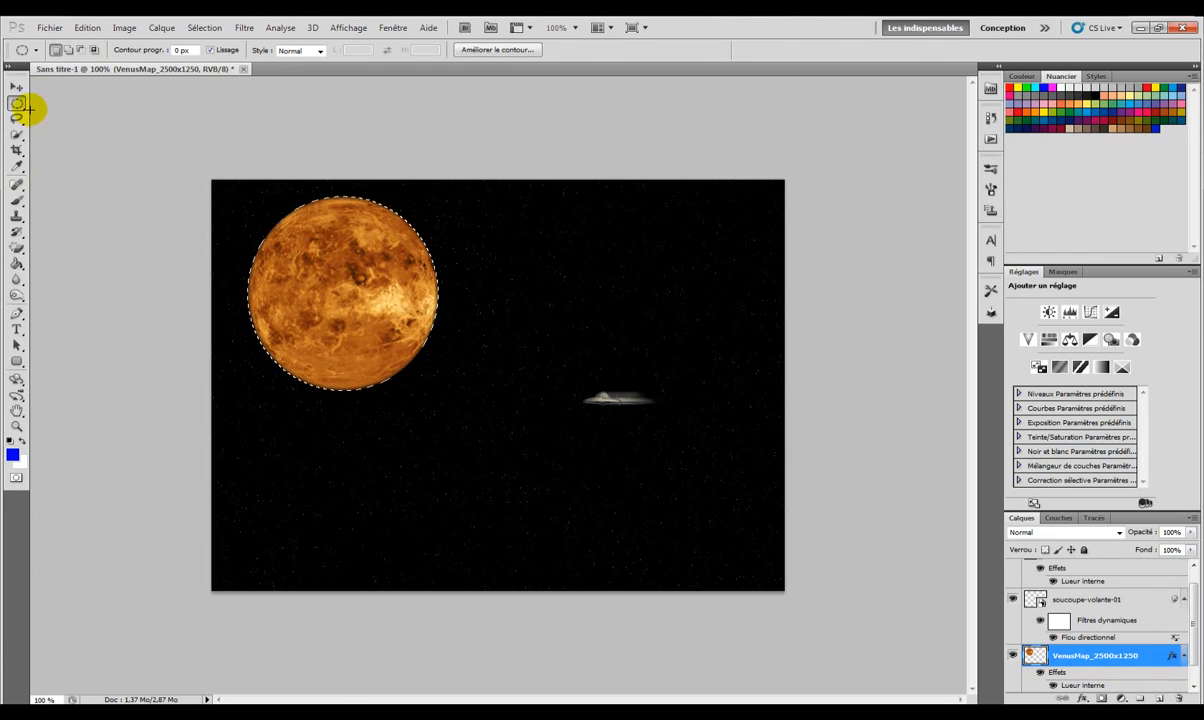
click(362, 277)
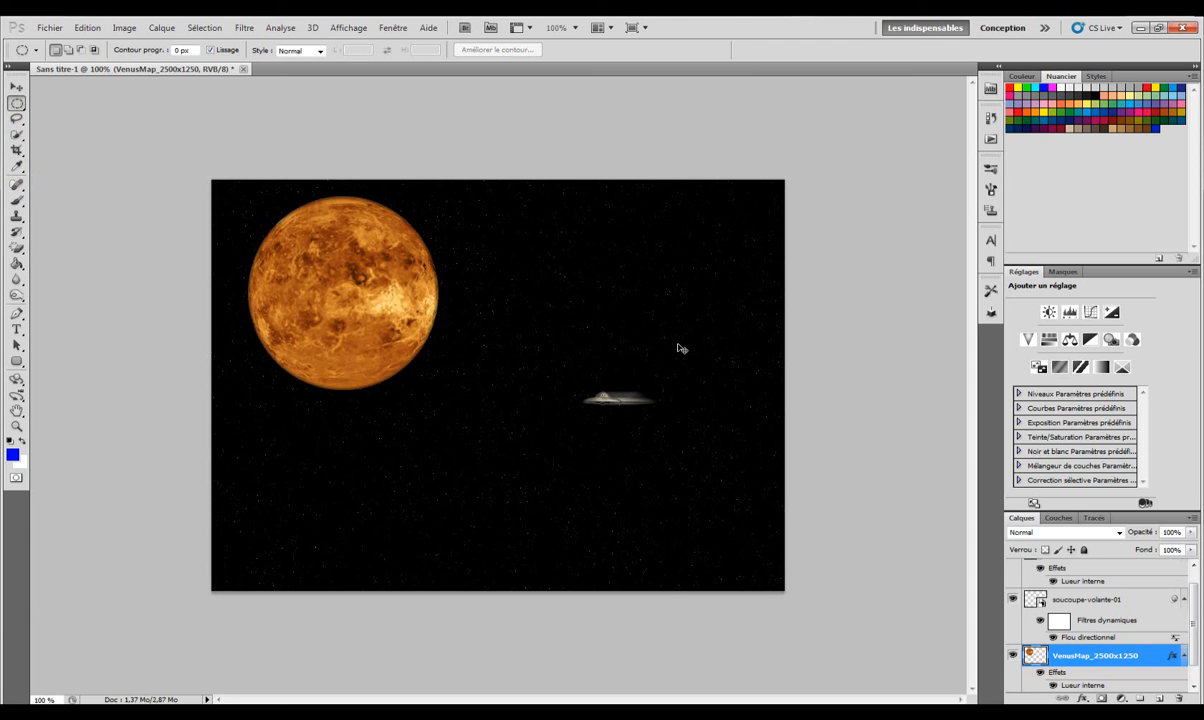
key(ctrl+z)
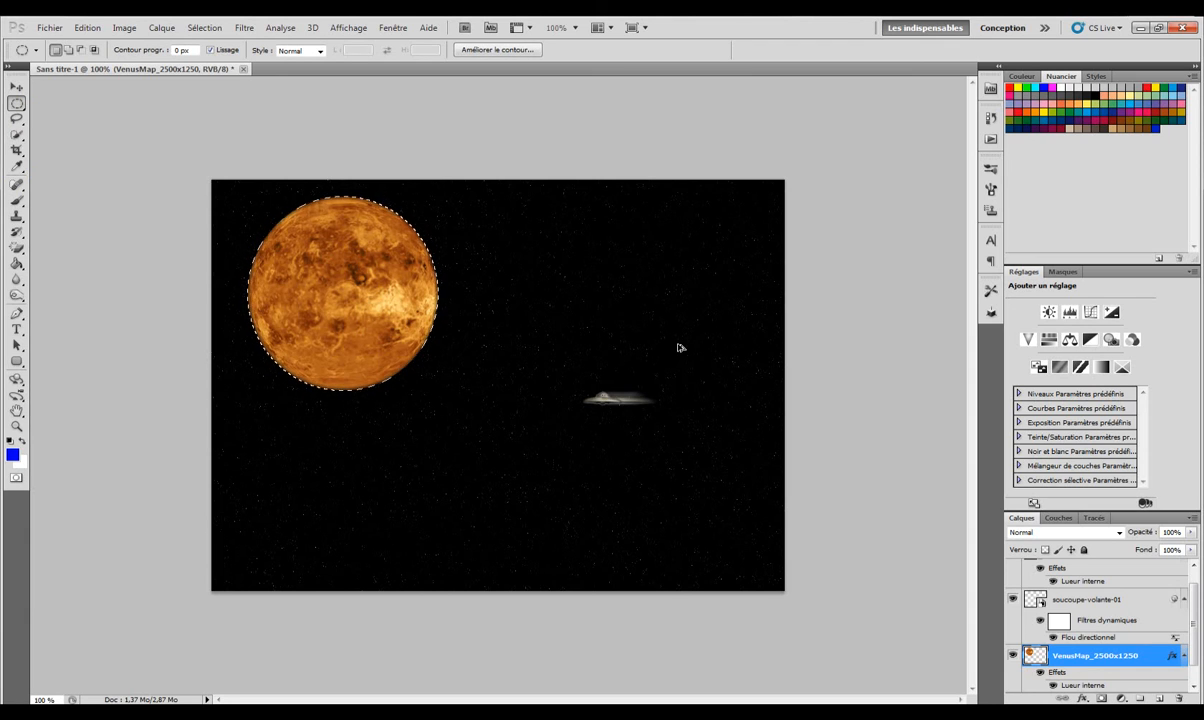
key(ctrl+alt+z)
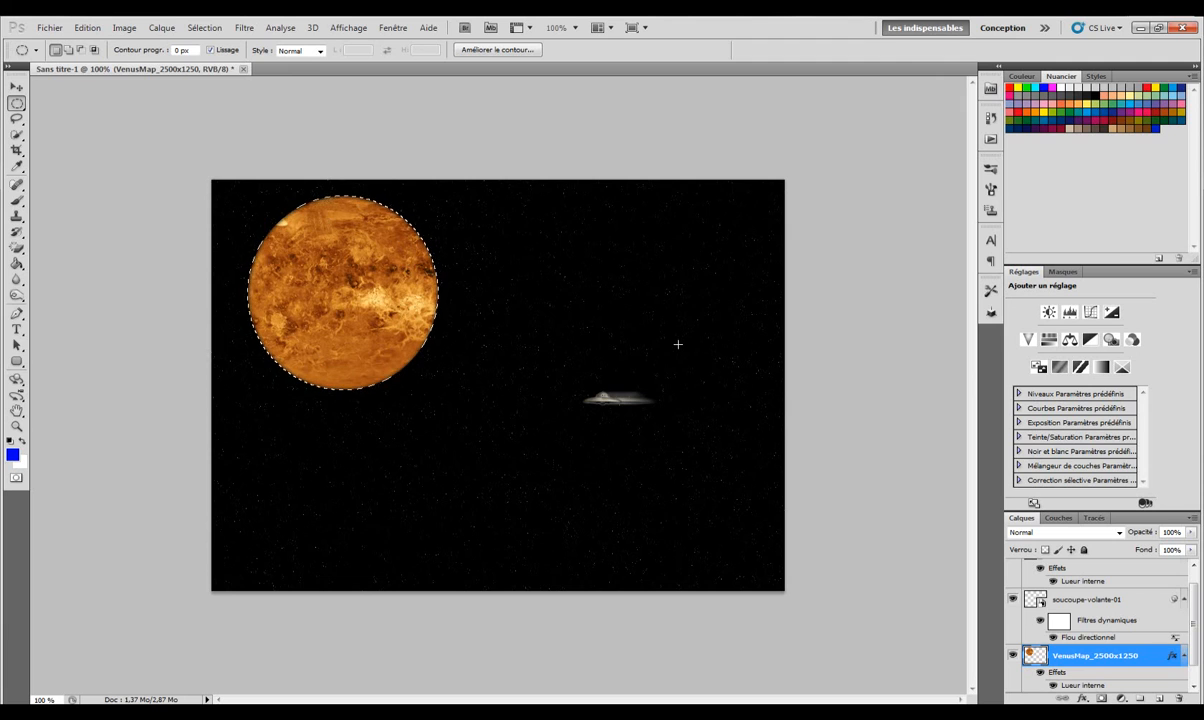
Step: Spherize the selected planet in Normal mode with an amount moderately below 100%
click(244, 27)
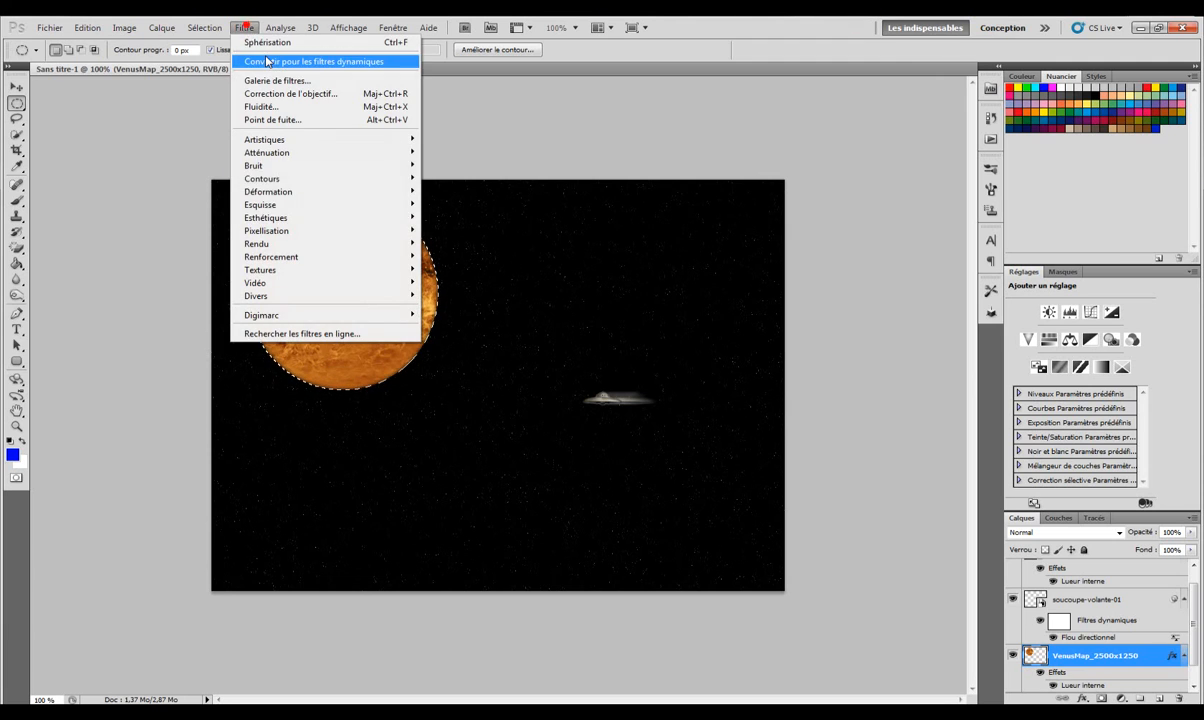
mouse_move(314, 191)
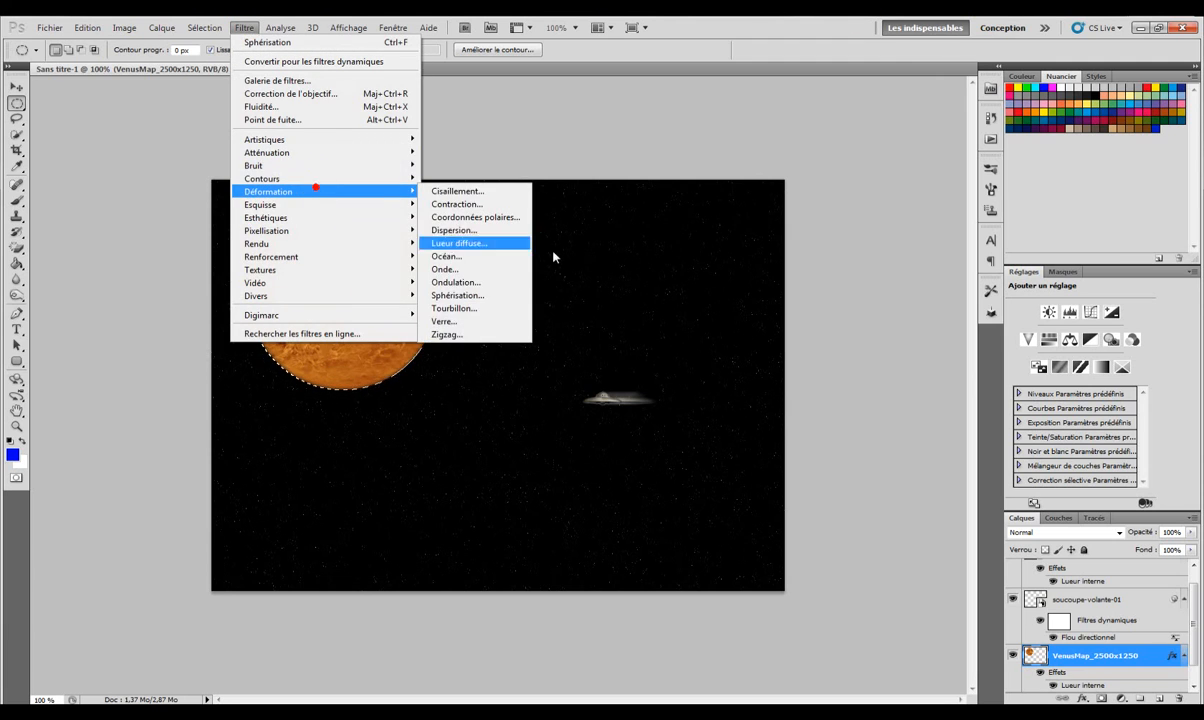
click(488, 296)
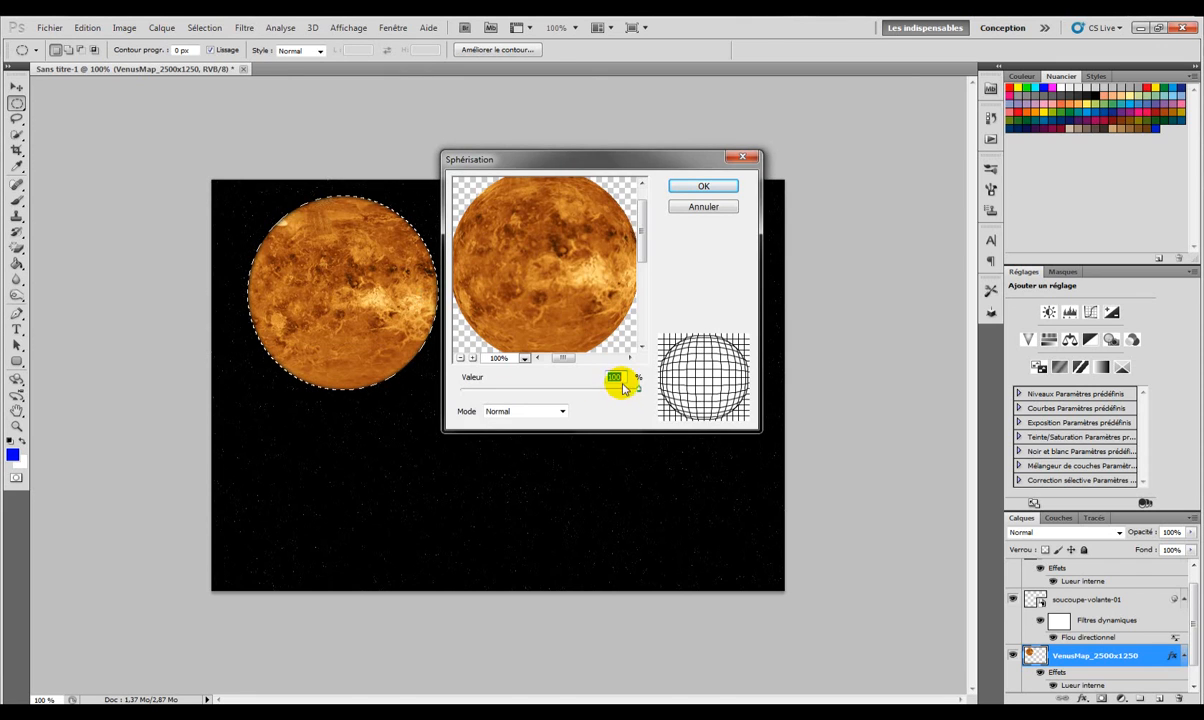
drag(640, 392, 607, 389)
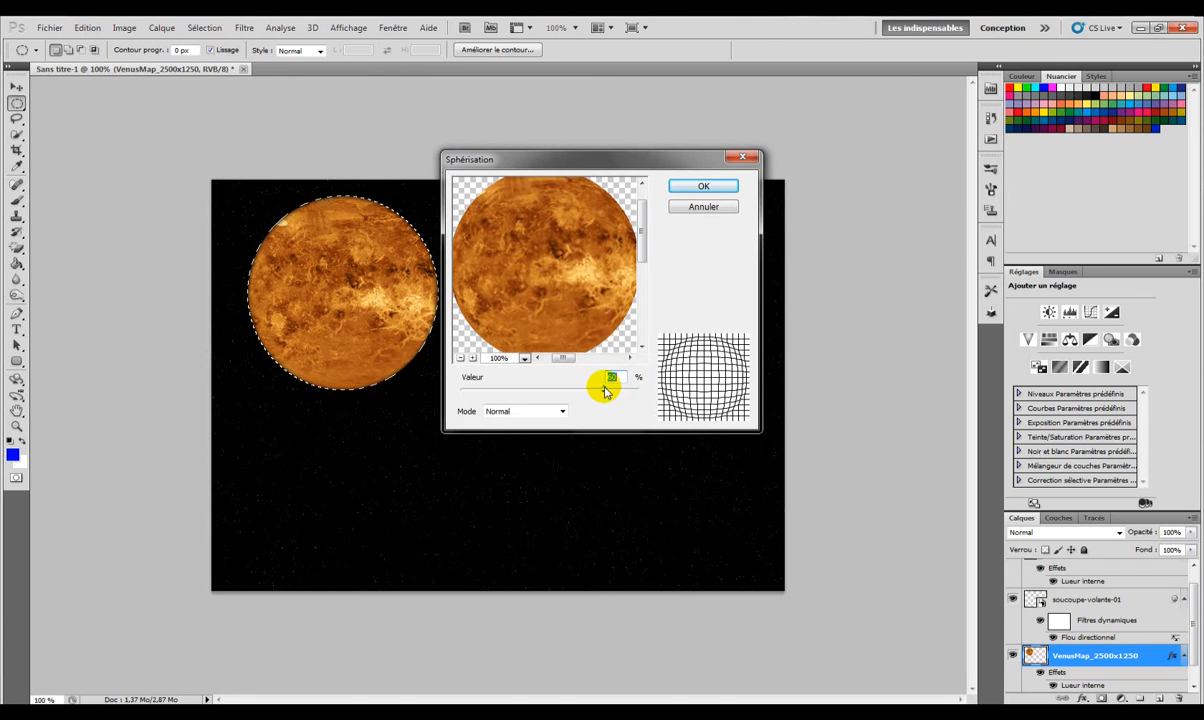
click(697, 196)
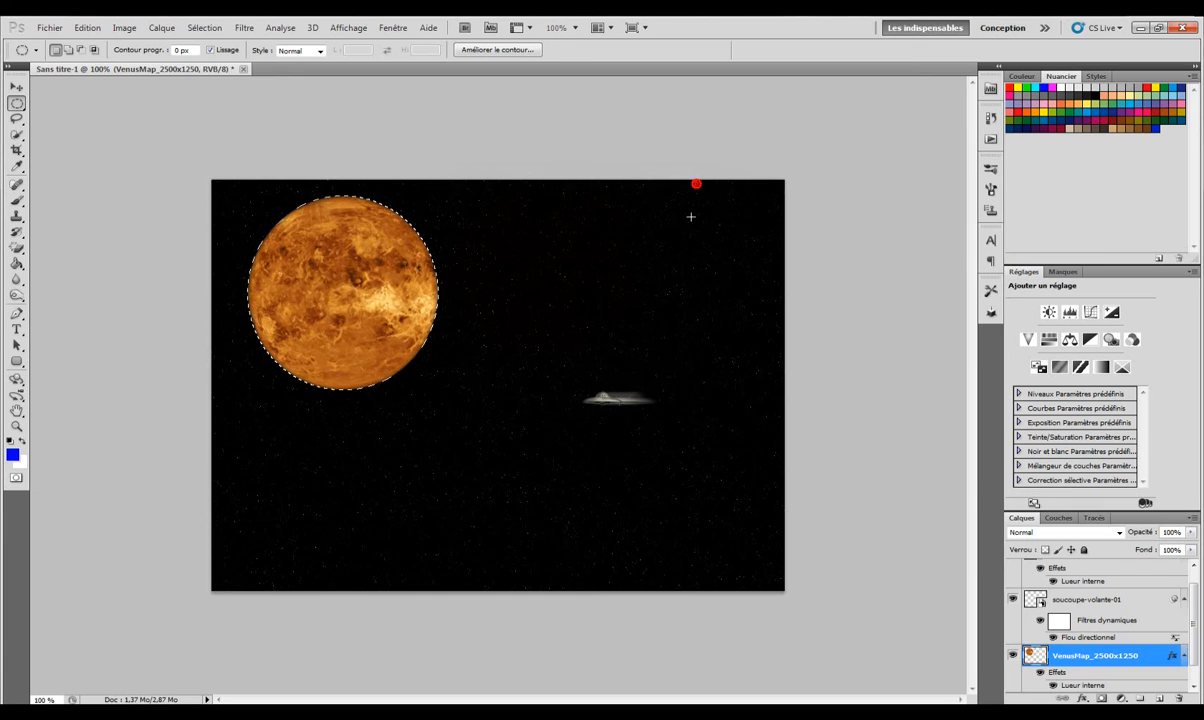
click(343, 280)
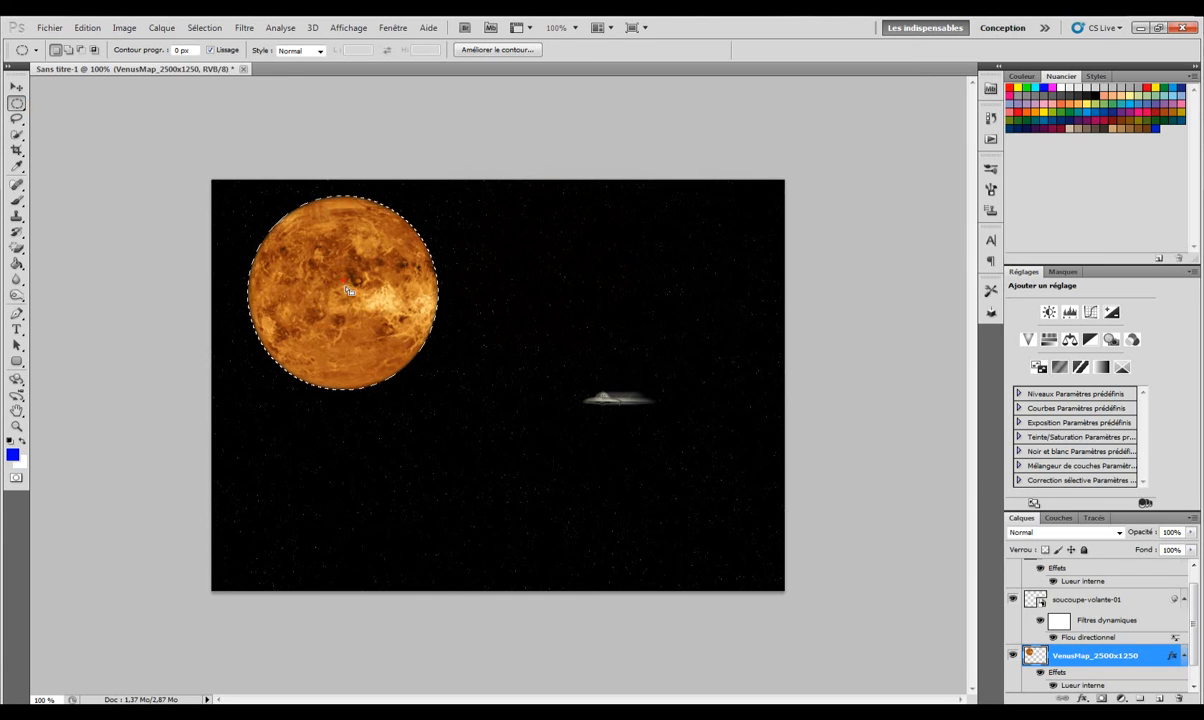